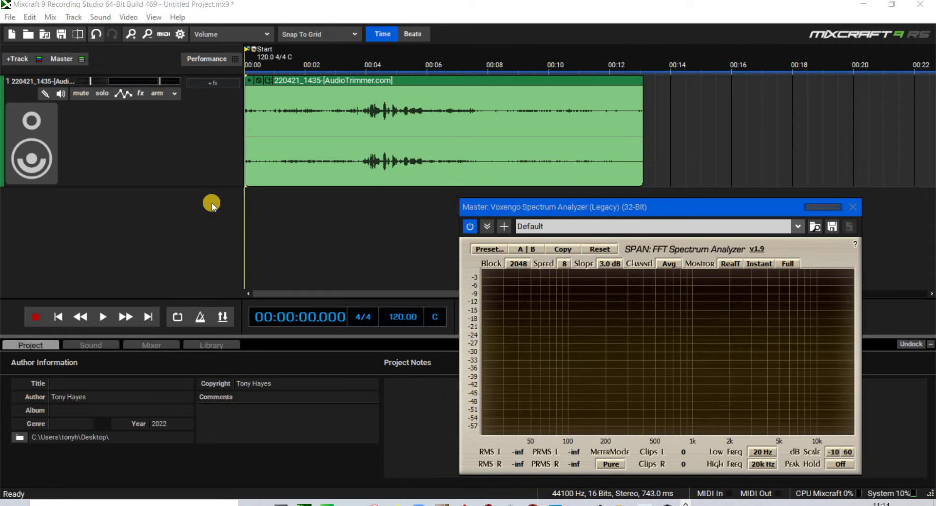
- Read the e-mail about the possible capture in New Evp 10.pdf in the browser and return to Mixcraft
mouse_move(445, 104)
left_click(496, 503)
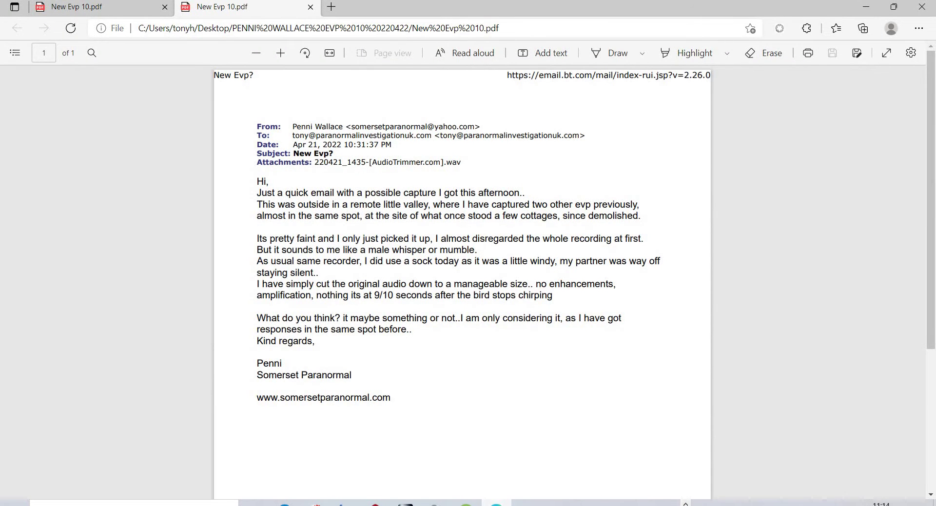
key("alt+Tab")
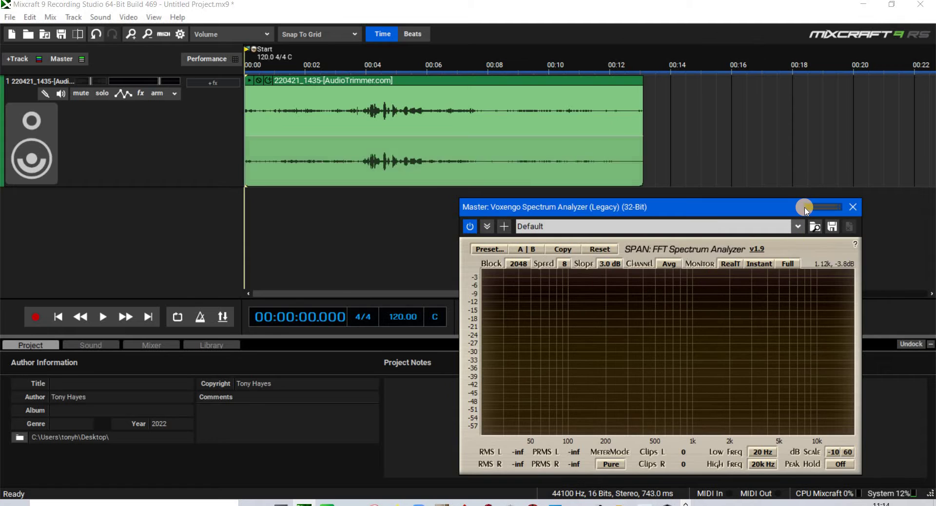
- Move the spectrum analyzer window clear of the transport area, turn on looping and play the whole clip
left_click_drag(805, 210, 846, 224)
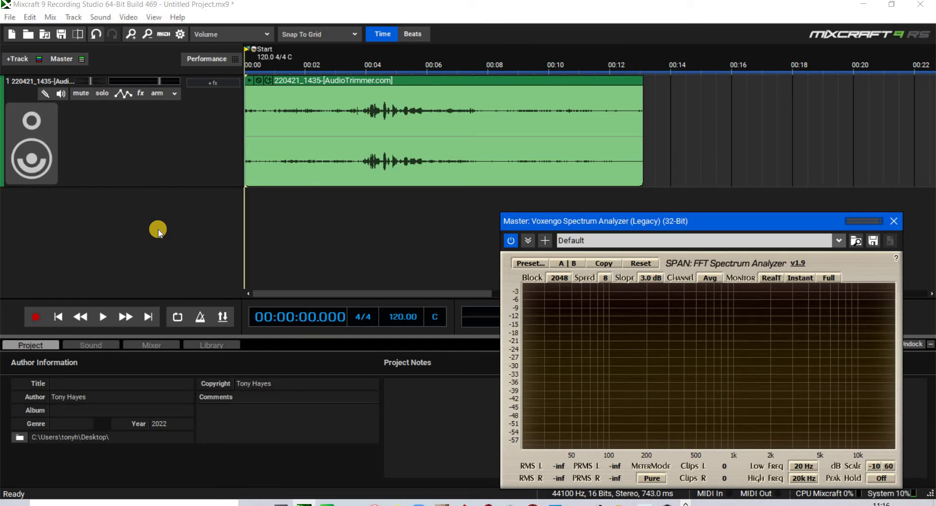
left_click(177, 317)
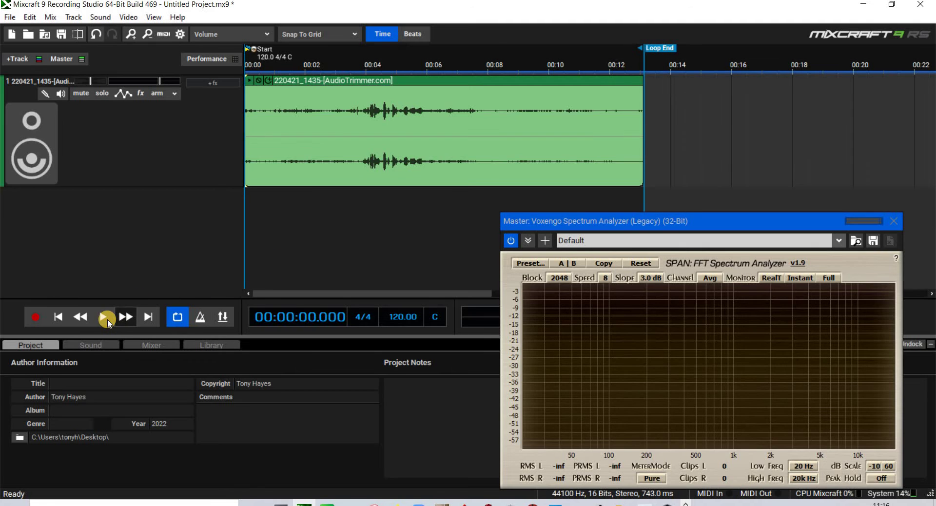
key("space")
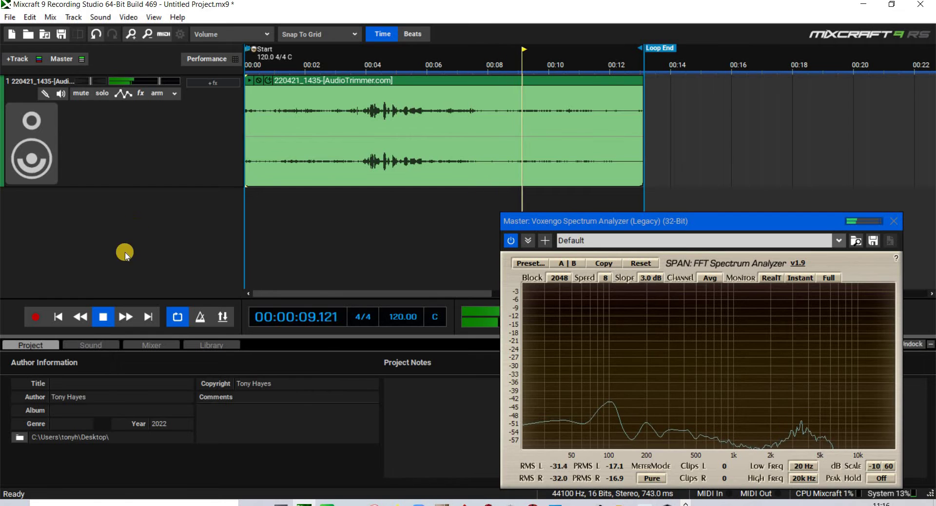
left_click(104, 317)
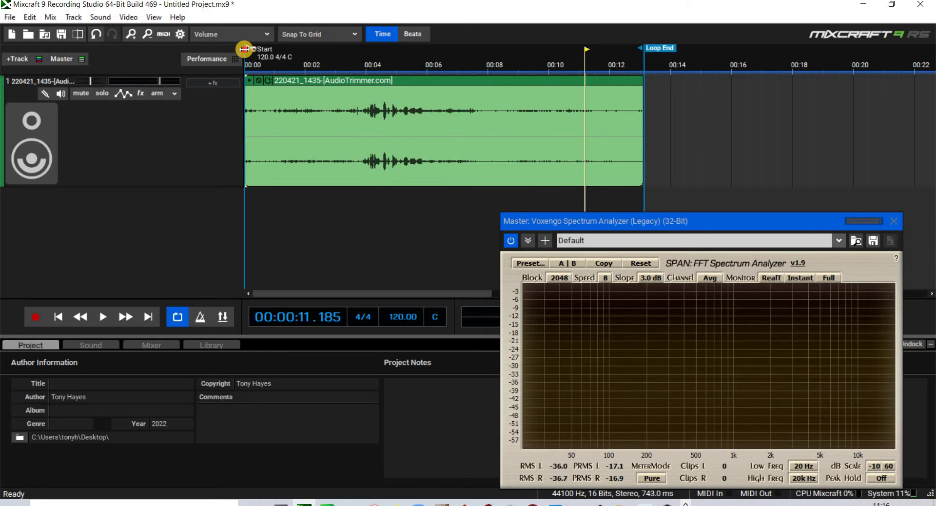
- Move the loop start to about 8 s and listen to the looped end of the clip
left_click_drag(327, 57, 485, 67)
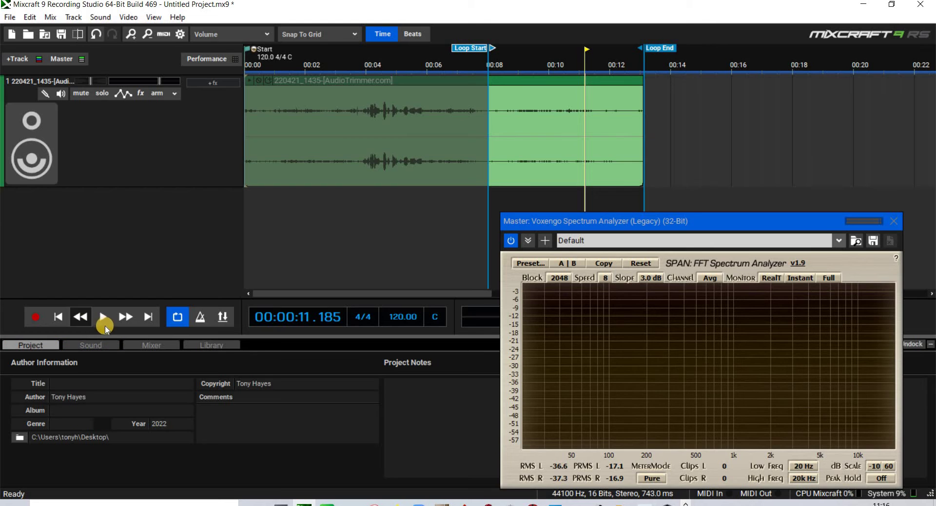
left_click(103, 321)
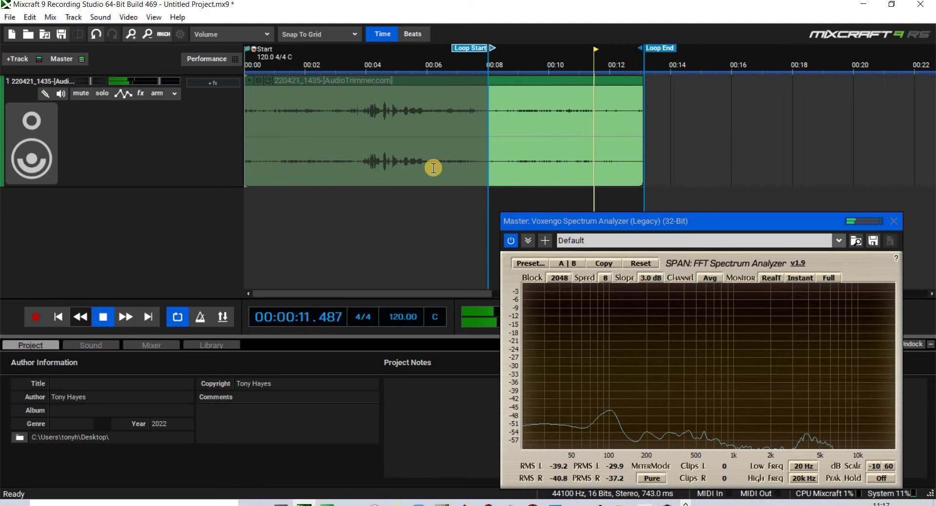
left_click(103, 318)
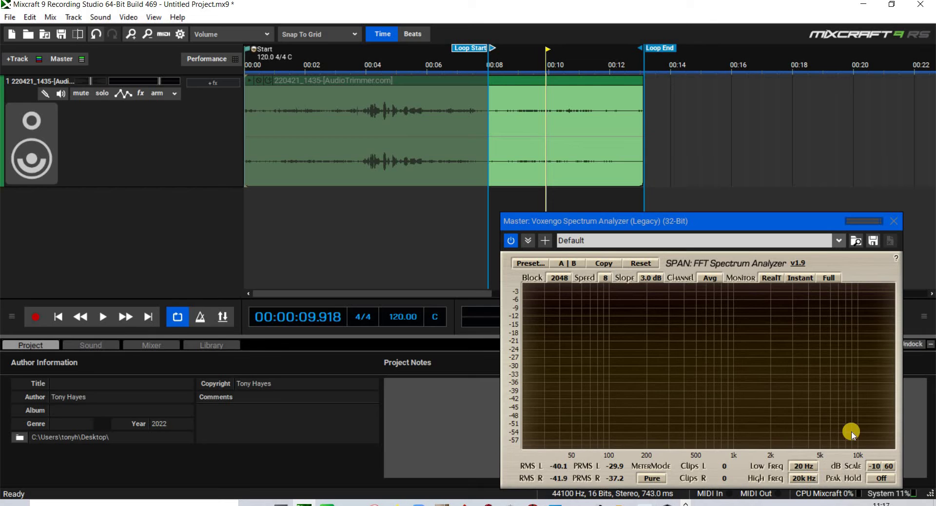
- Set the spectrum analyzer's Monitor mode to Avg and play the loop to examine its average spectrum
left_click(771, 302)
left_click(771, 291)
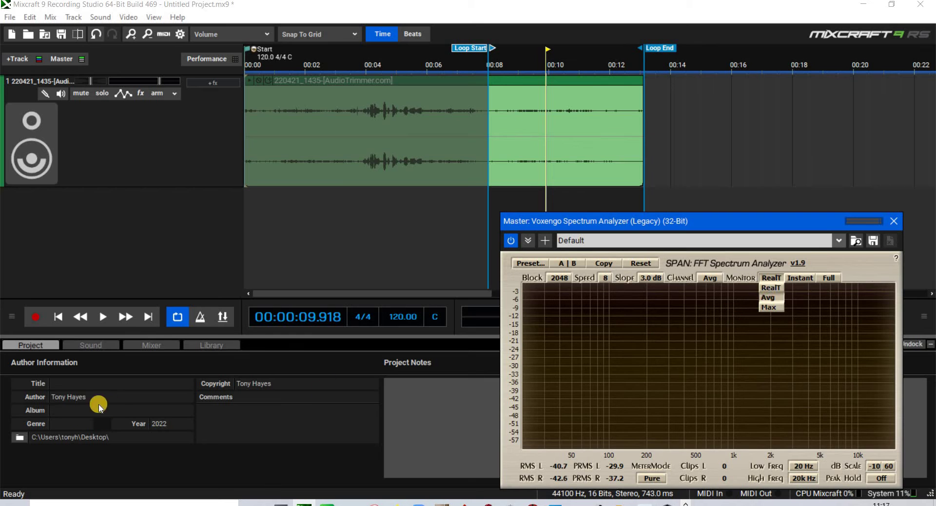
left_click(102, 322)
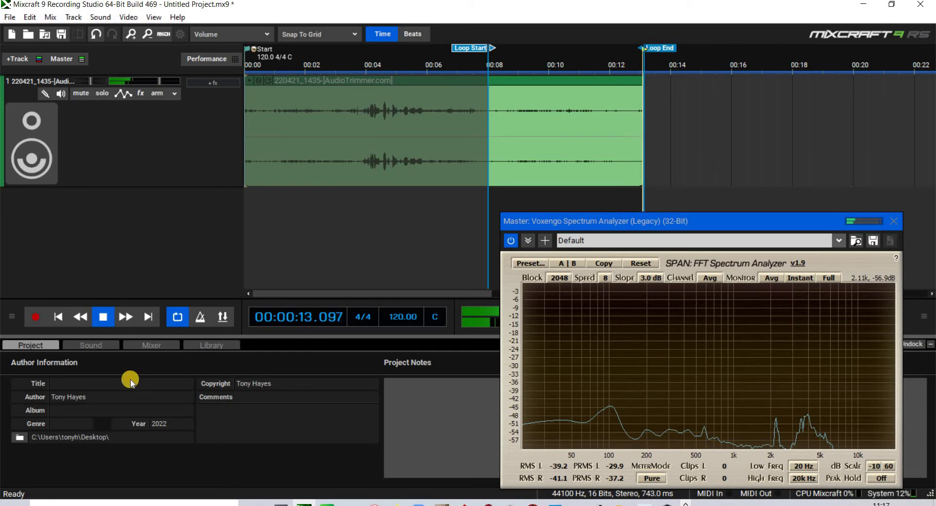
left_click(107, 323)
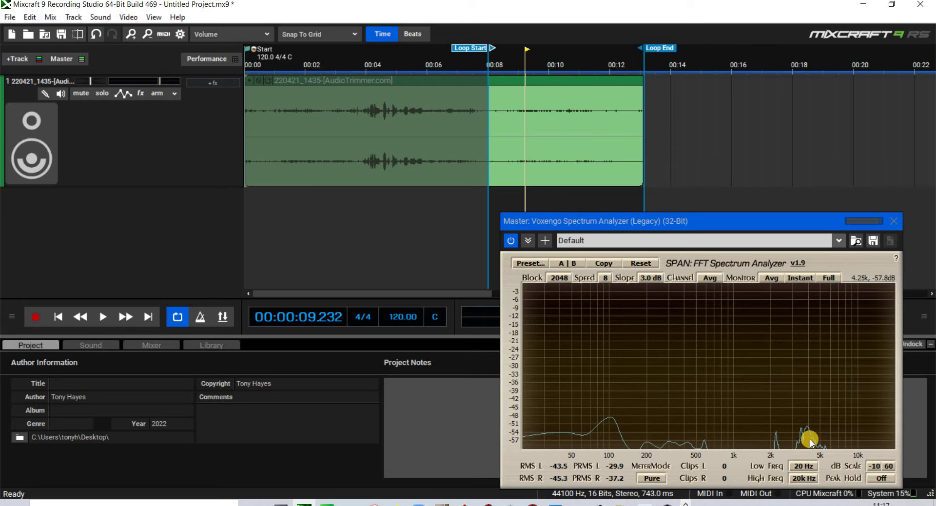
- Add the Acoustica 31 Band EQ to track 1 and place its window beside the spectrum analyzer
left_click(203, 83)
left_click(248, 117)
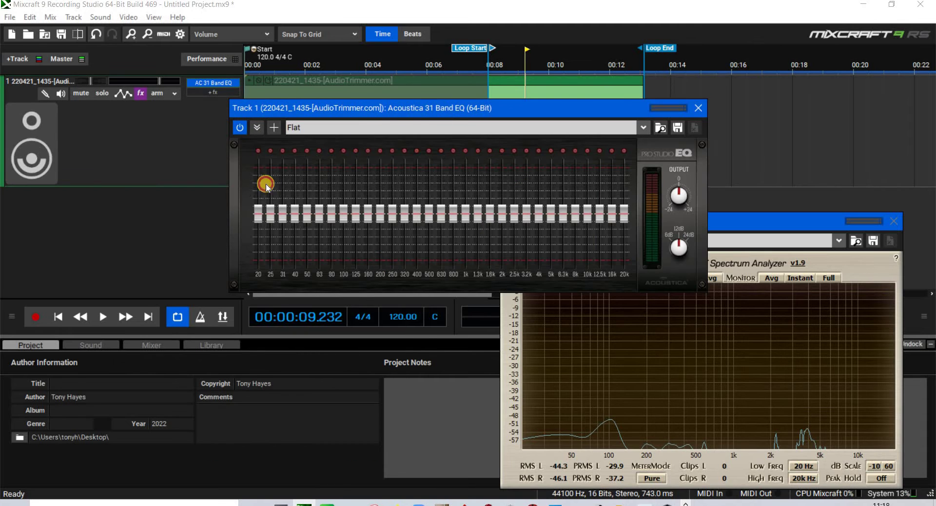
left_click_drag(266, 108, 266, 277)
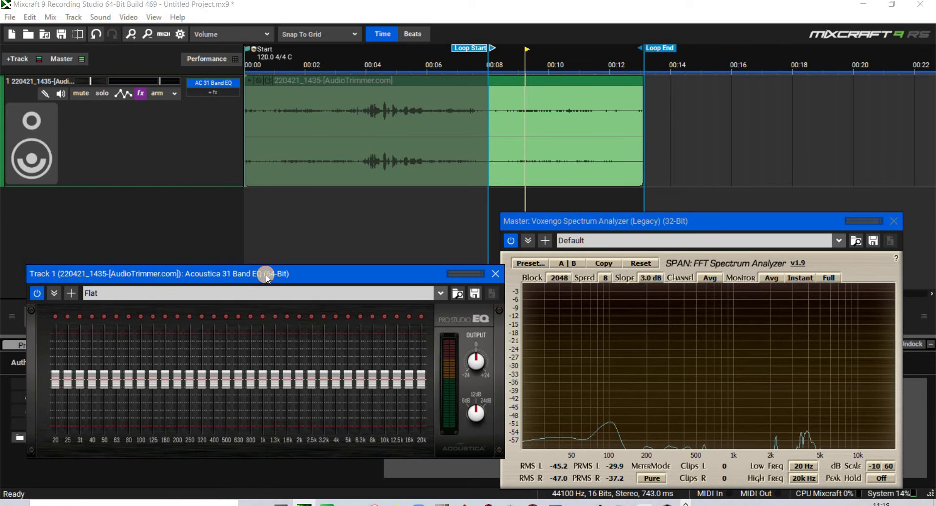
left_click_drag(266, 246, 263, 233)
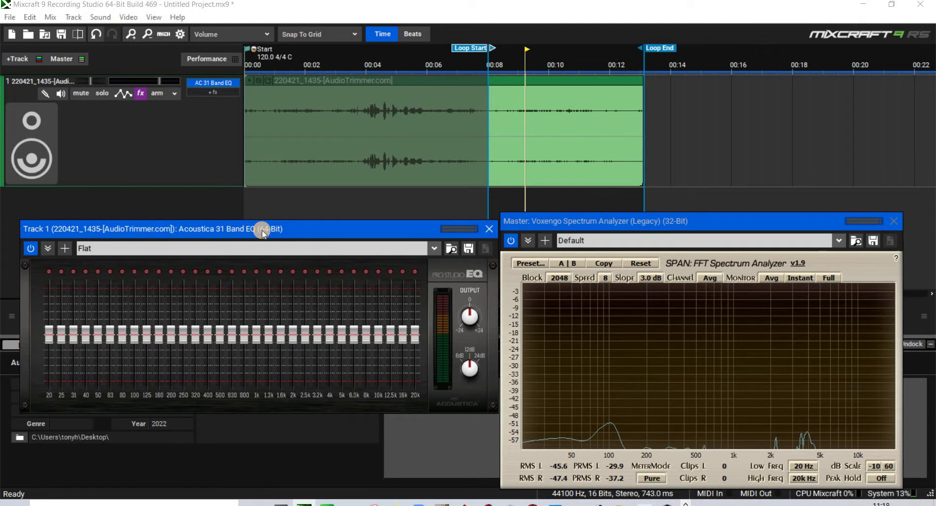
- Set the analyzer's Monitor mode to RealT, start loop playback and reposition the EQ window so all its sliders are accessible
mouse_move(780, 444)
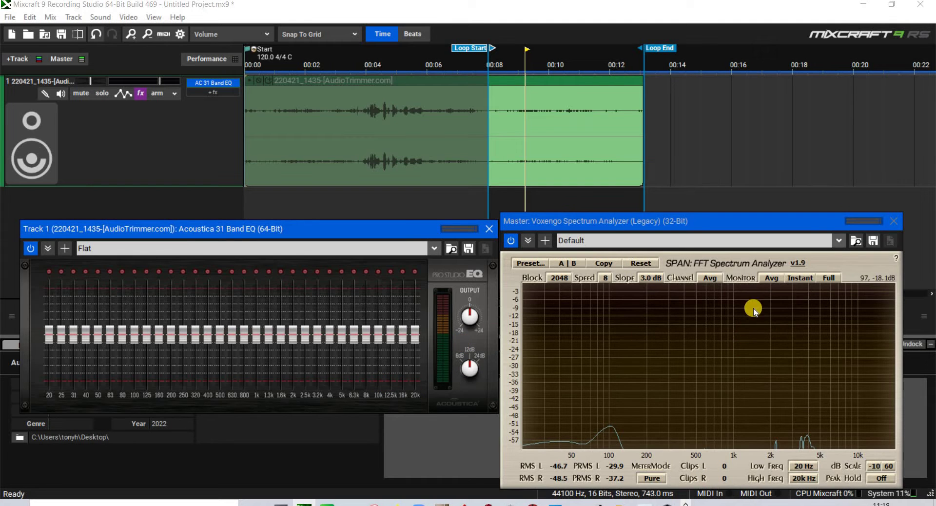
left_click(771, 278)
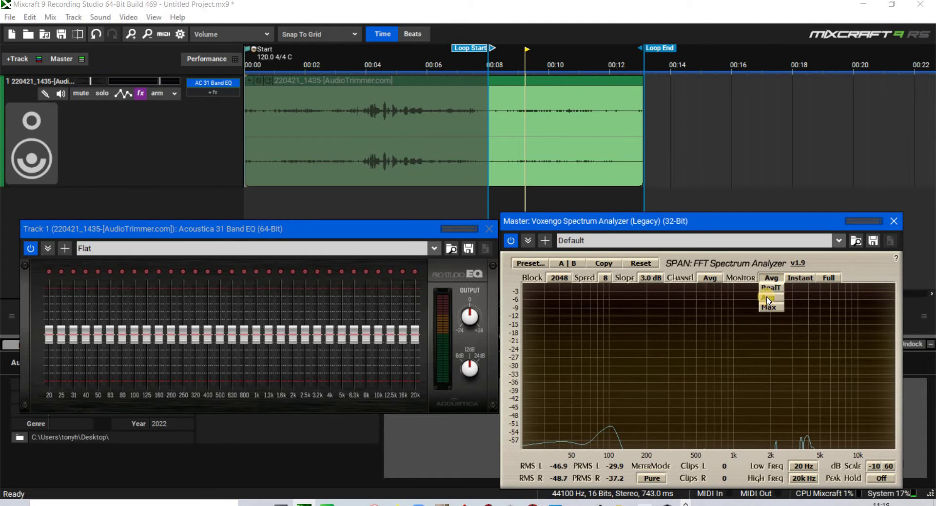
left_click(544, 302)
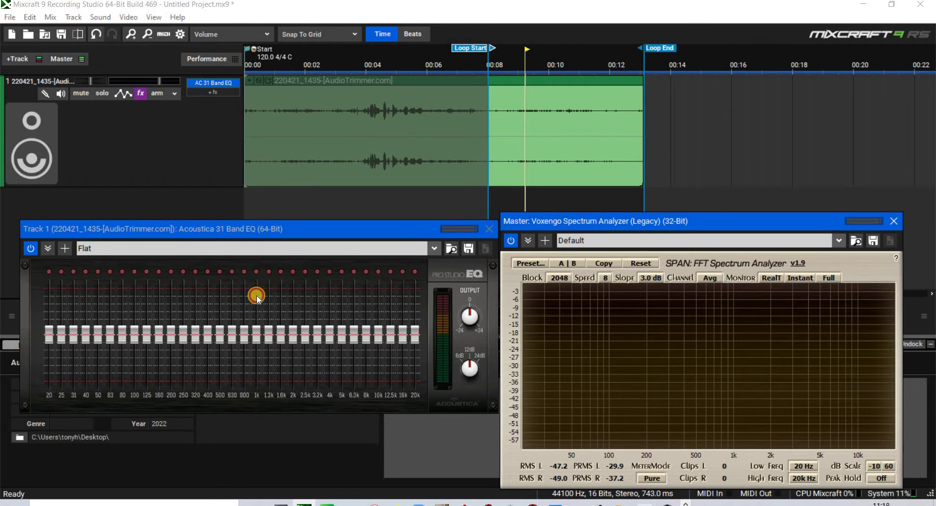
left_click_drag(258, 228, 265, 345)
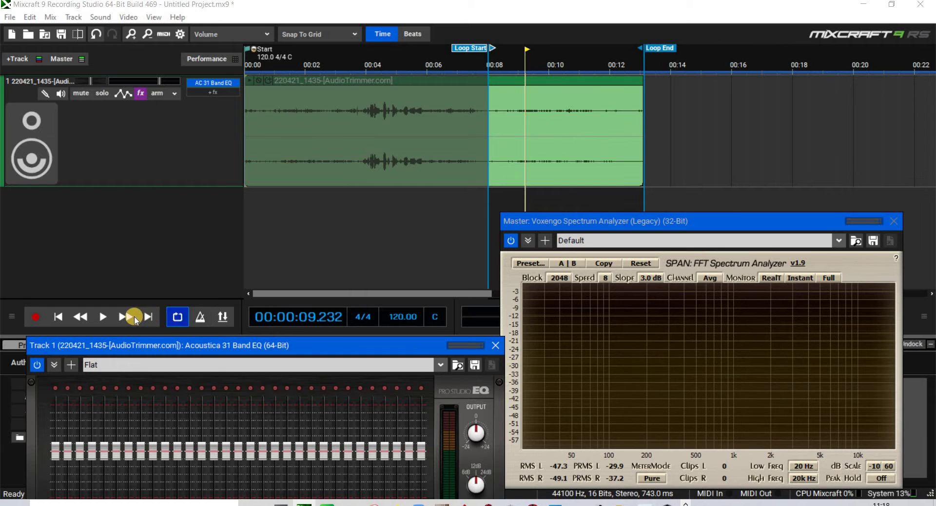
left_click(102, 317)
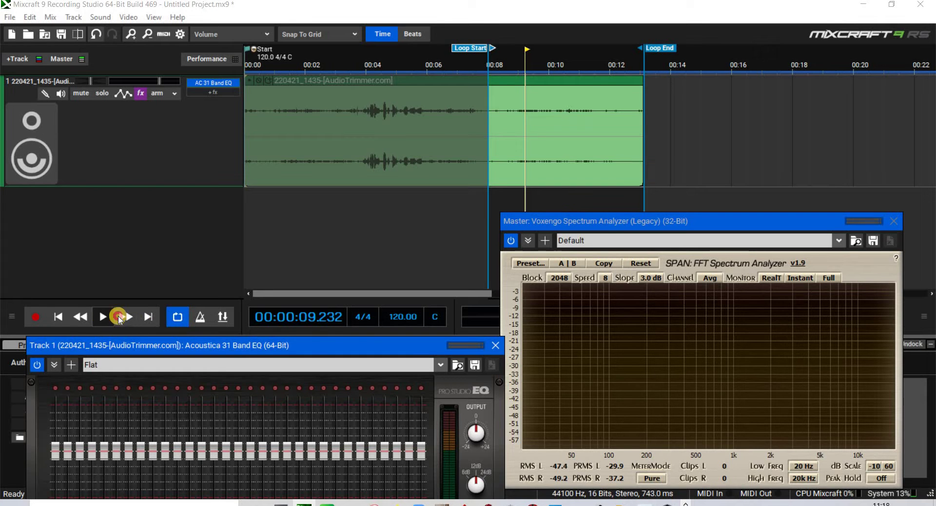
left_click_drag(277, 344, 322, 179)
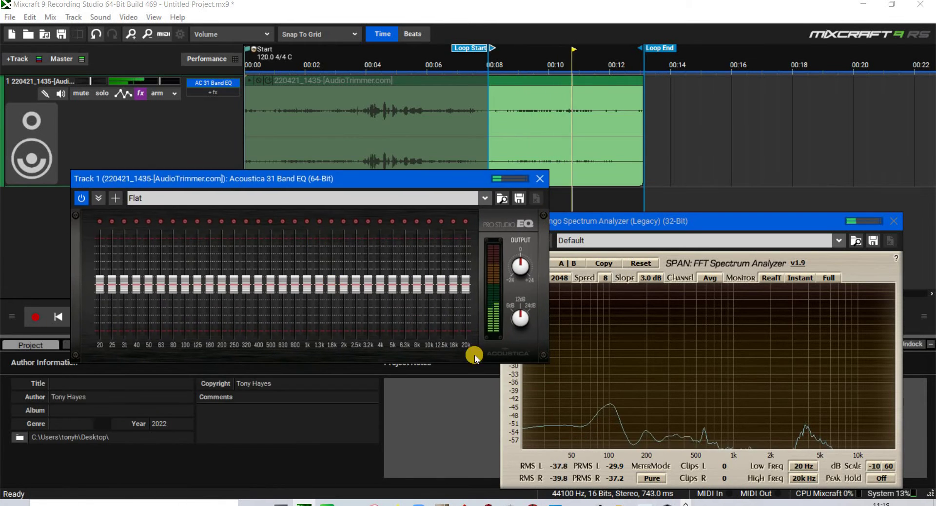
- Lower the EQ's 20–80 Hz and 1.6k–20k Hz bands to the minimum, leaving 100 Hz to 1.3k flat
mouse_move(466, 320)
left_mouse_down()
mouse_move(443, 339)
mouse_move(344, 339)
mouse_move(341, 356)
left_mouse_up()
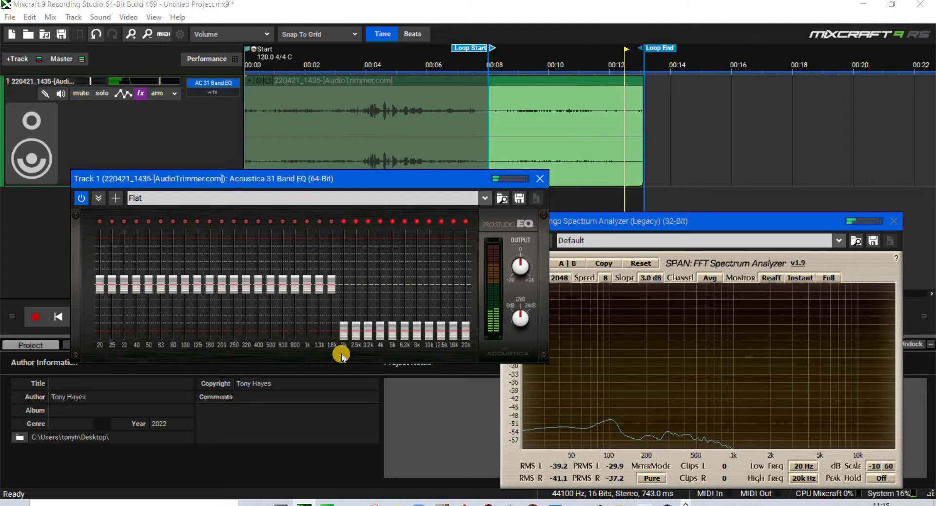
left_click_drag(94, 332, 187, 337)
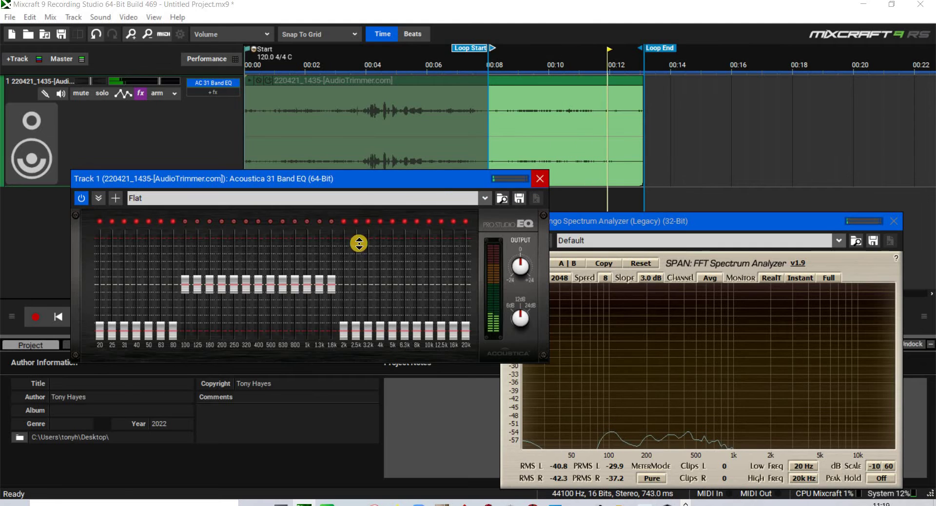
left_click_drag(332, 284, 320, 341)
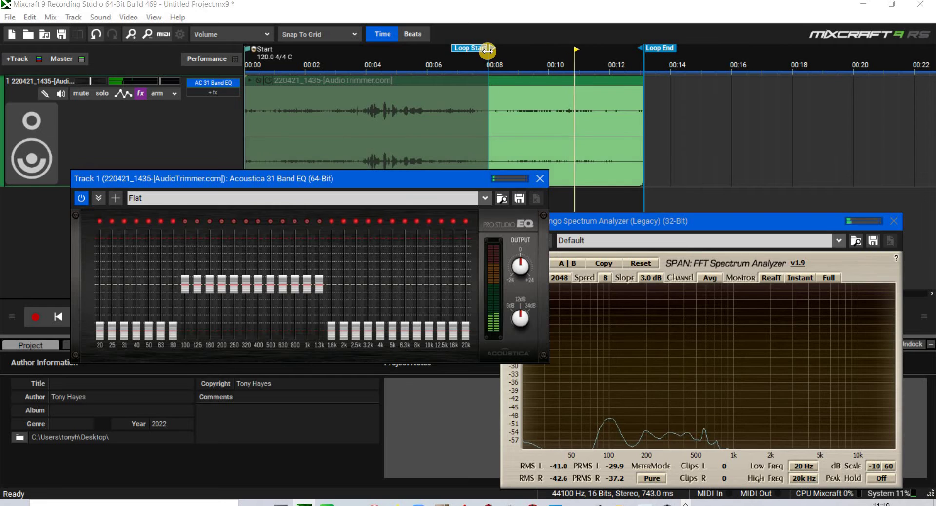
- Narrow the loop to the section from about 10.5 s to about 12 s
left_click_drag(487, 50, 564, 50)
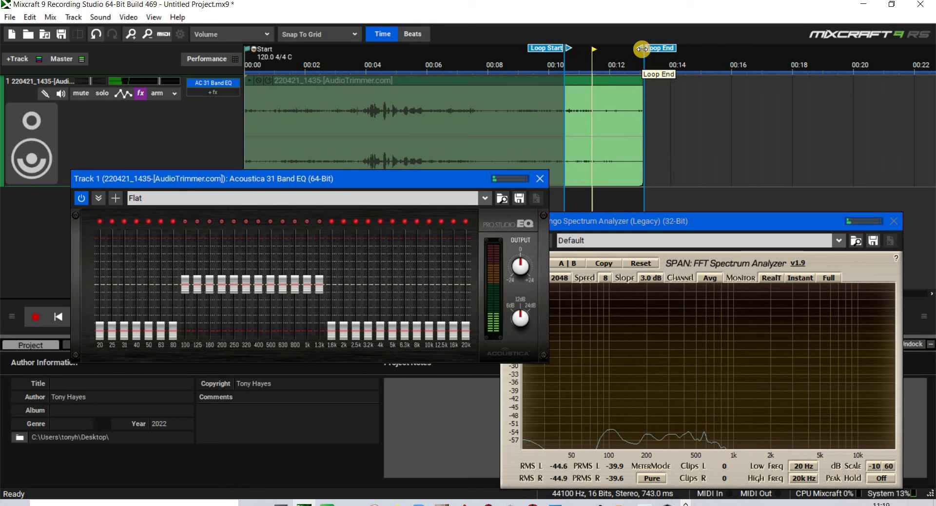
left_click_drag(642, 49, 610, 49)
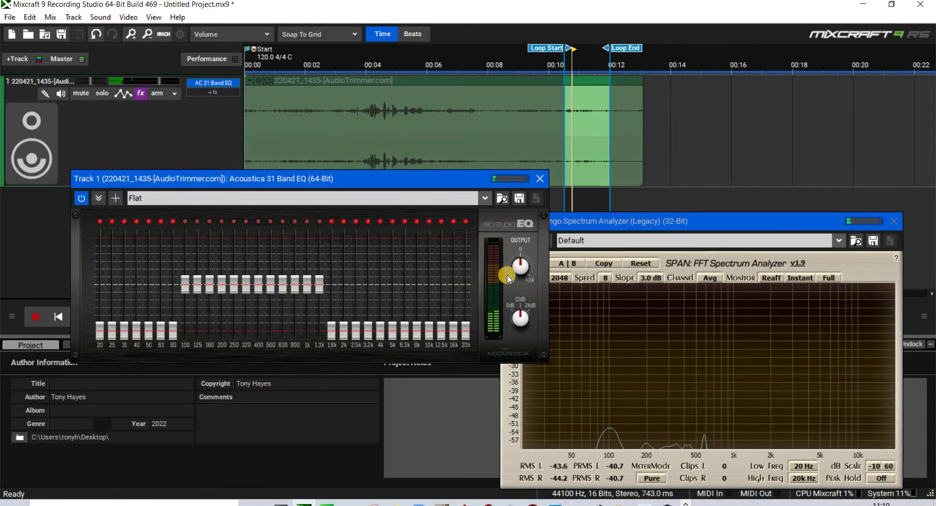
- Raise the EQ's output gain well above 0 during playback, move its window off the transport controls and stop
left_click_drag(520, 266, 520, 221)
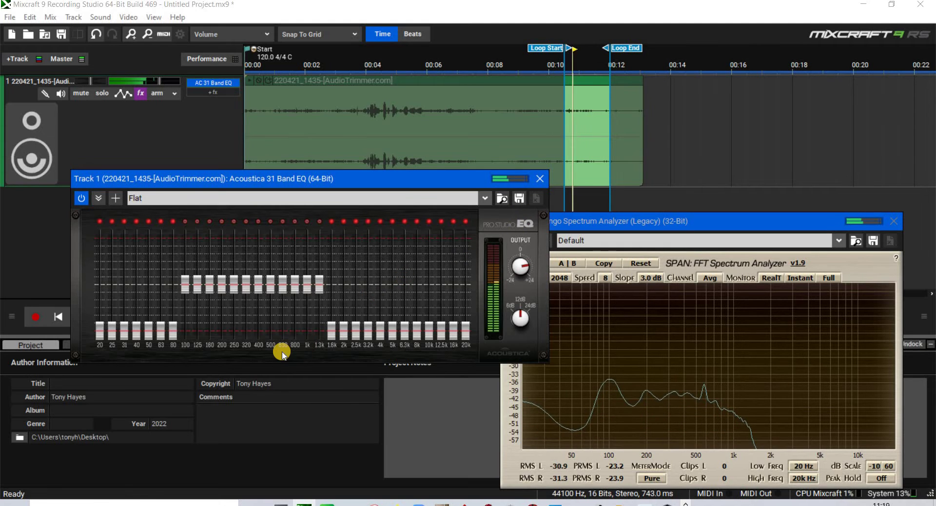
left_click_drag(325, 179, 323, 115)
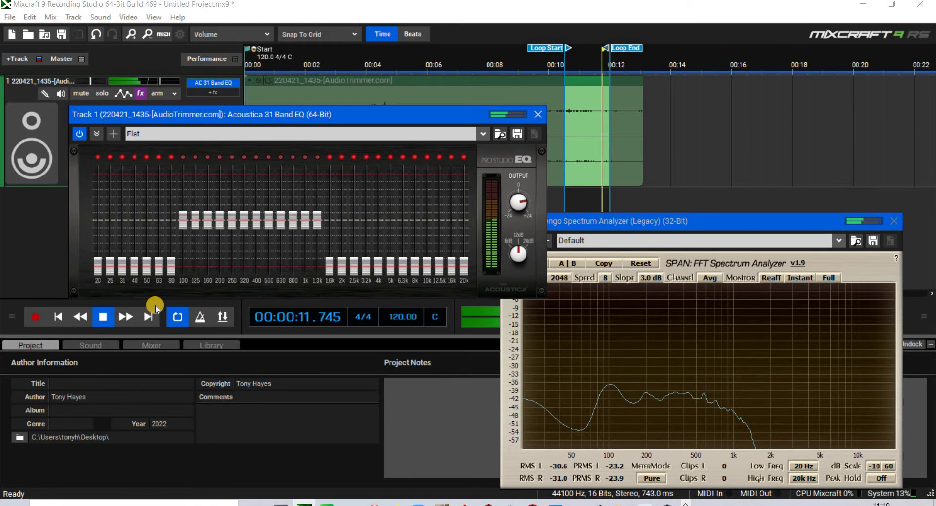
left_click(104, 318)
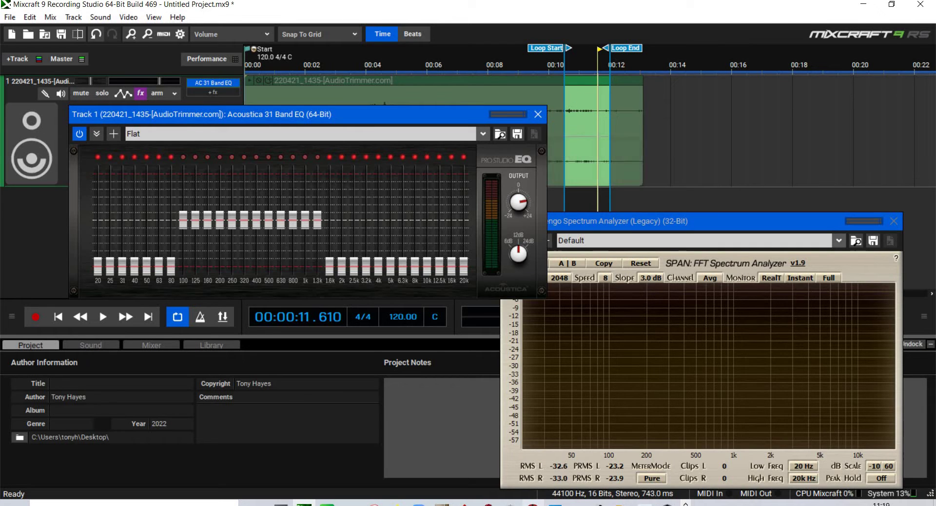
- Recheck the time and description of the capture in the New Evp 10.pdf e-mail and return to Mixcraft
left_click(684, 503)
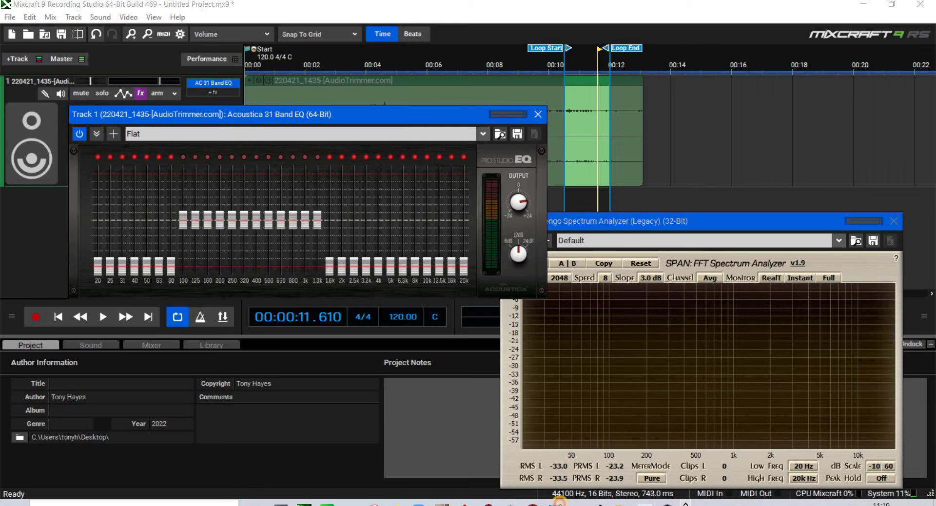
key("alt+Tab")
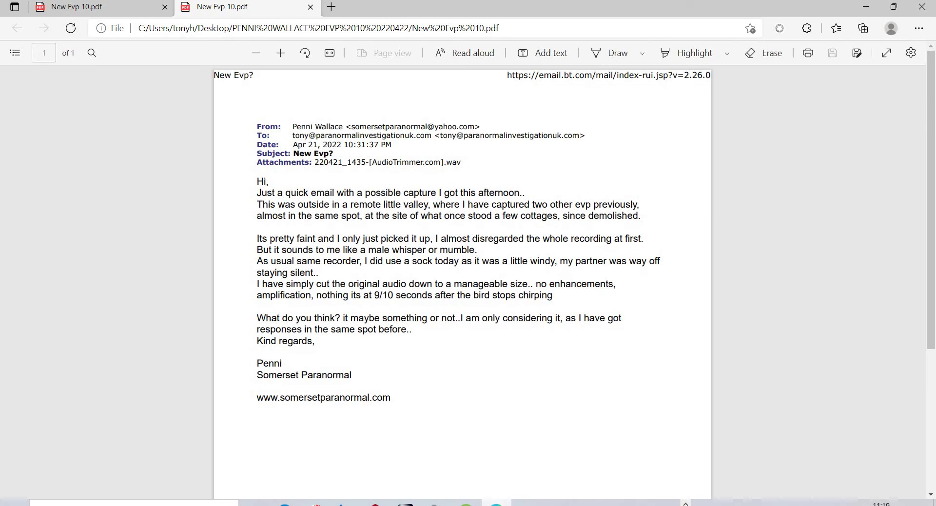
key("alt+Tab")
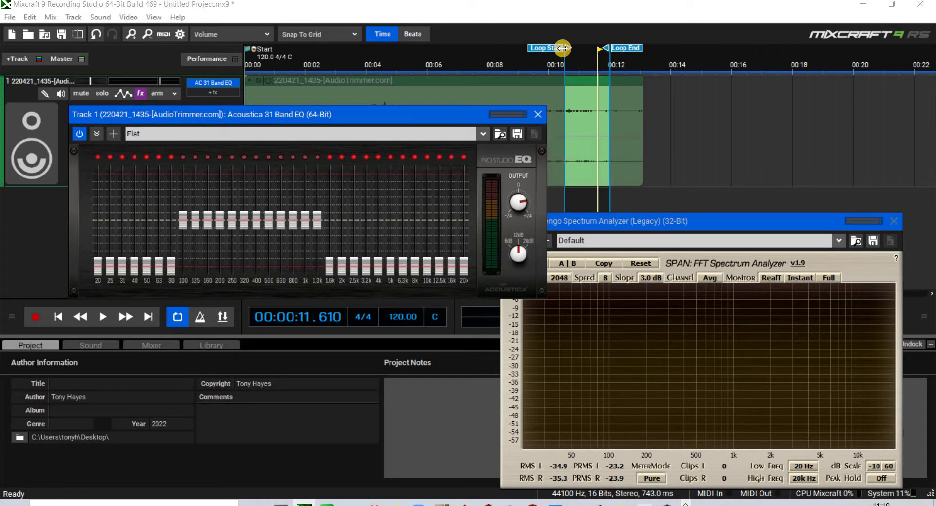
- Set the loop to run from about 8 s to about 10 s and play it through the EQ
left_click_drag(525, 53, 449, 54)
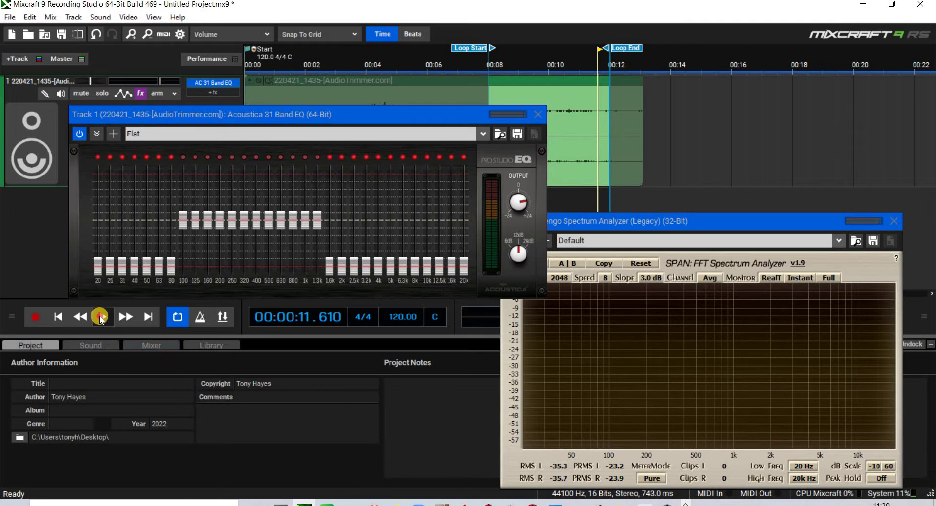
left_click(99, 318)
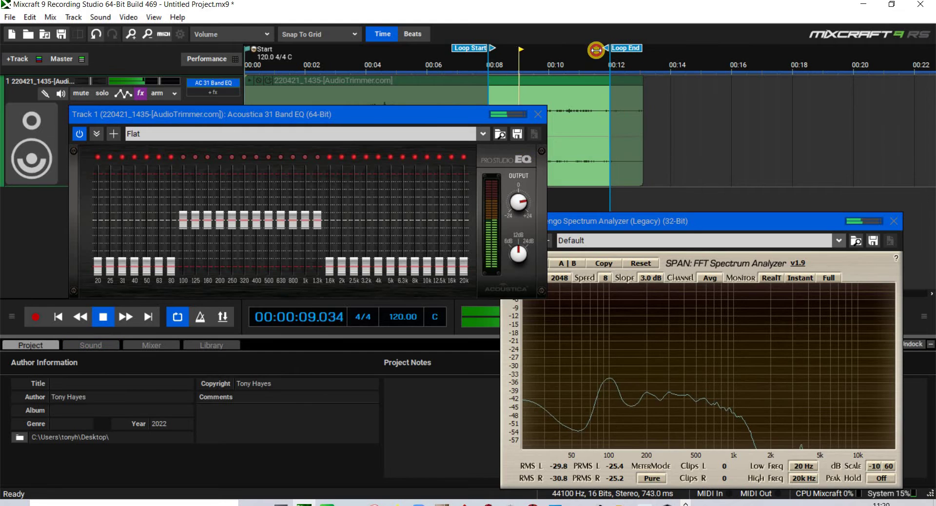
left_click_drag(596, 49, 548, 50)
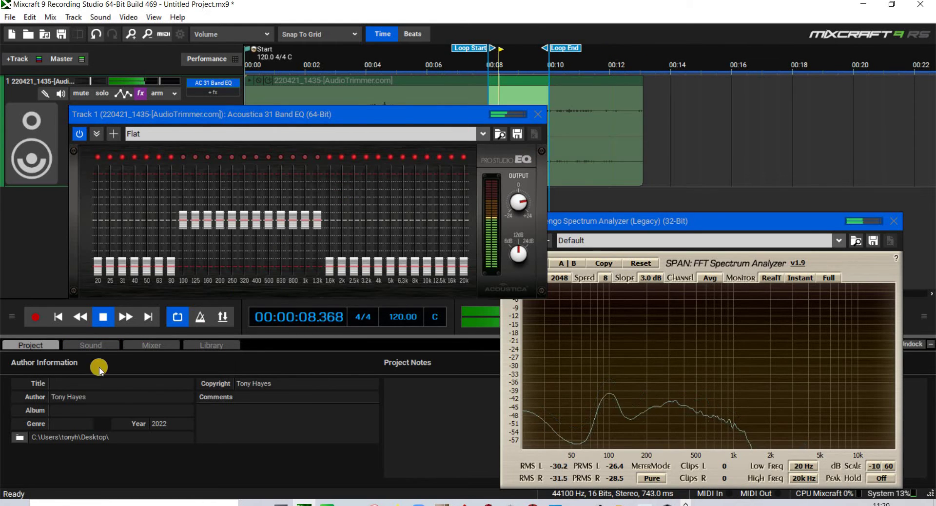
- Extend the loop end to about 12.5 s, play the longer section through the EQ, and return the loop end to about 10 s
key("space")
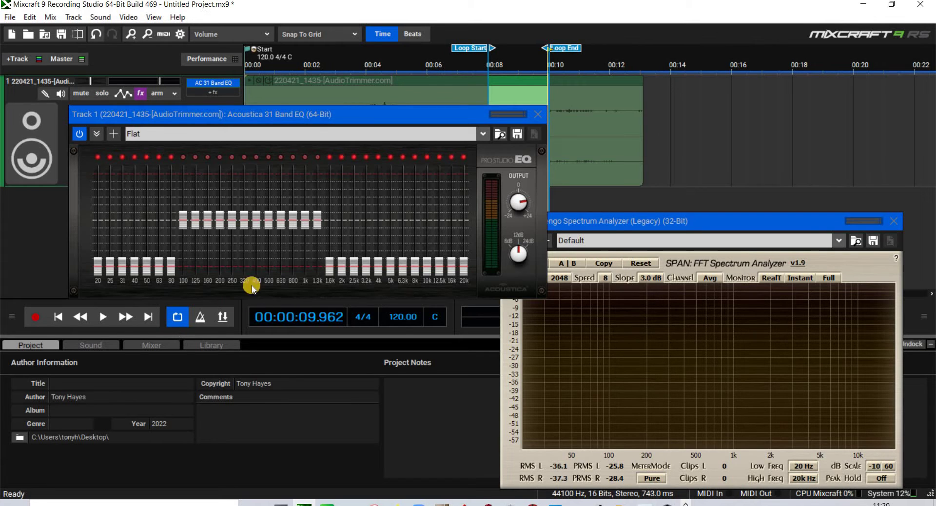
left_click_drag(308, 114, 331, 206)
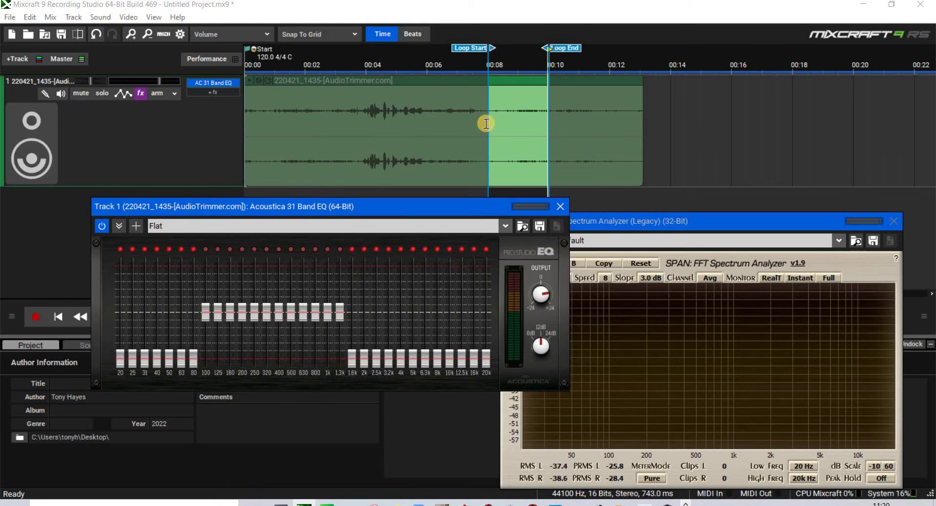
left_click_drag(545, 47, 625, 49)
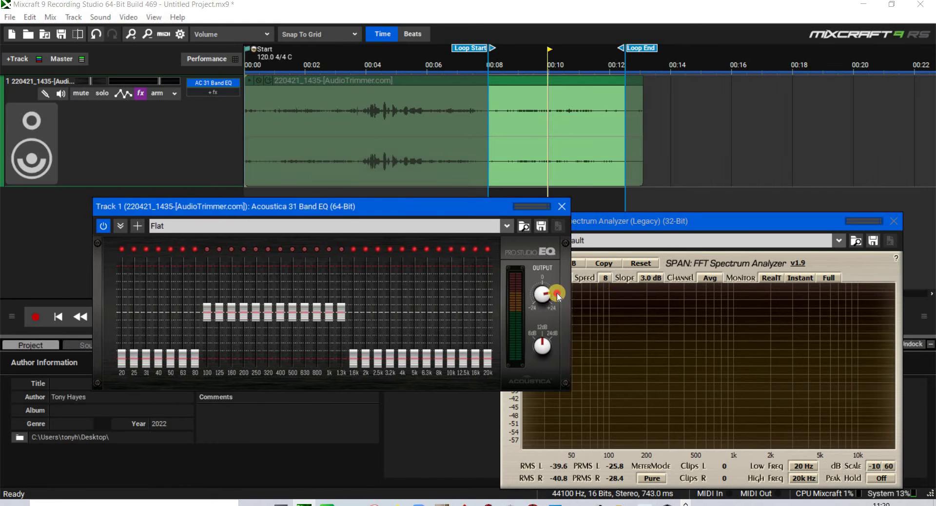
left_click_drag(309, 206, 609, 296)
left_click(100, 317)
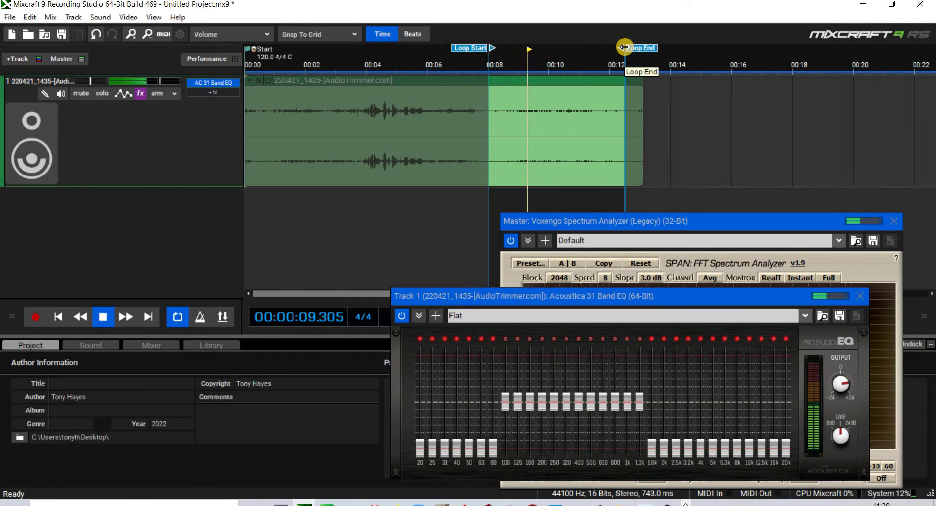
left_click_drag(625, 47, 549, 52)
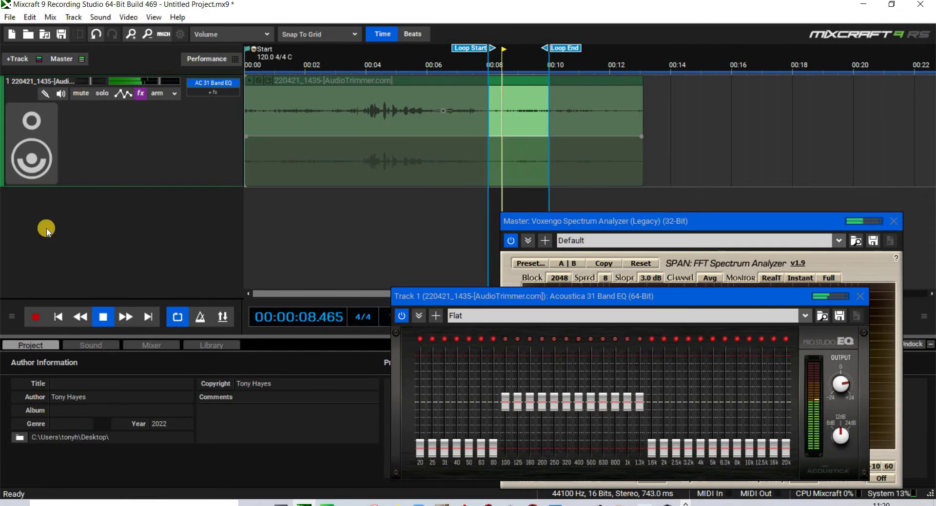
left_click(101, 312)
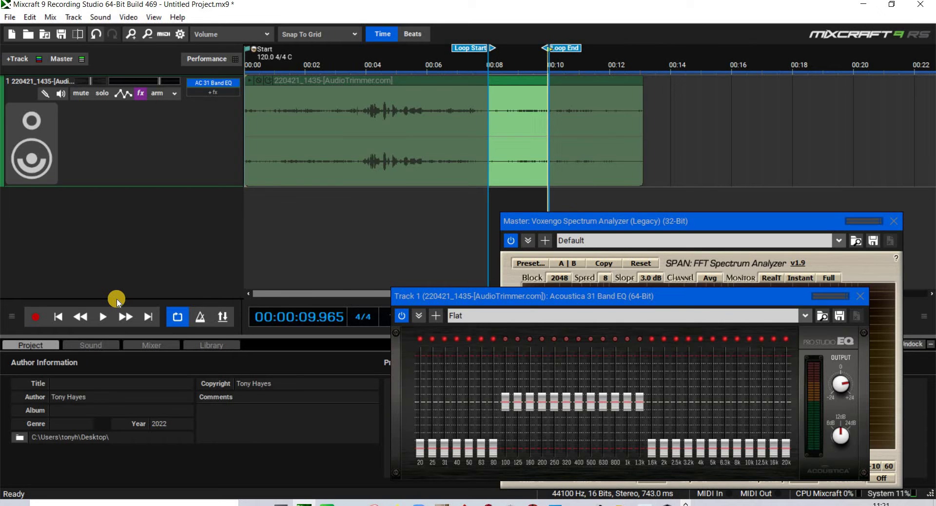
- Move the EQ window clear of the spectrum analyzer and play the 8–10 s loop to examine its spectrum
left_click_drag(605, 298, 428, 219)
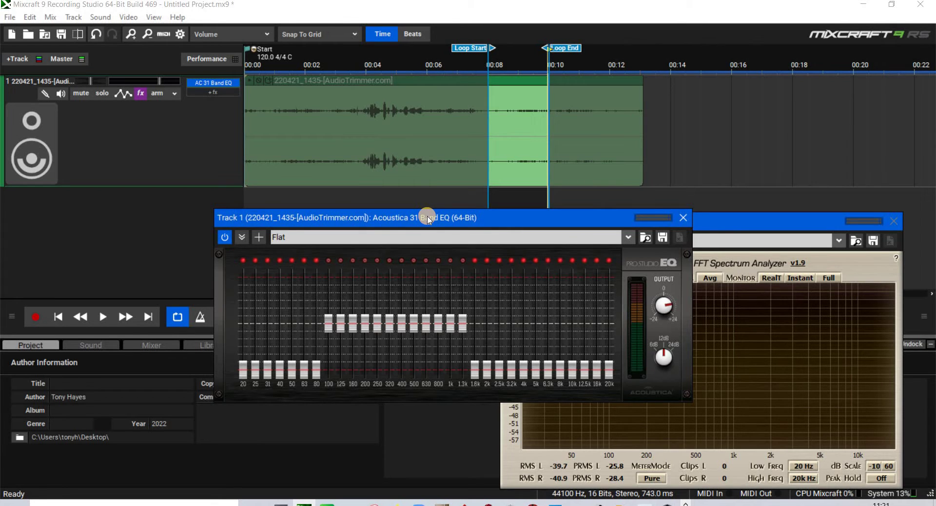
left_click_drag(450, 268, 450, 269)
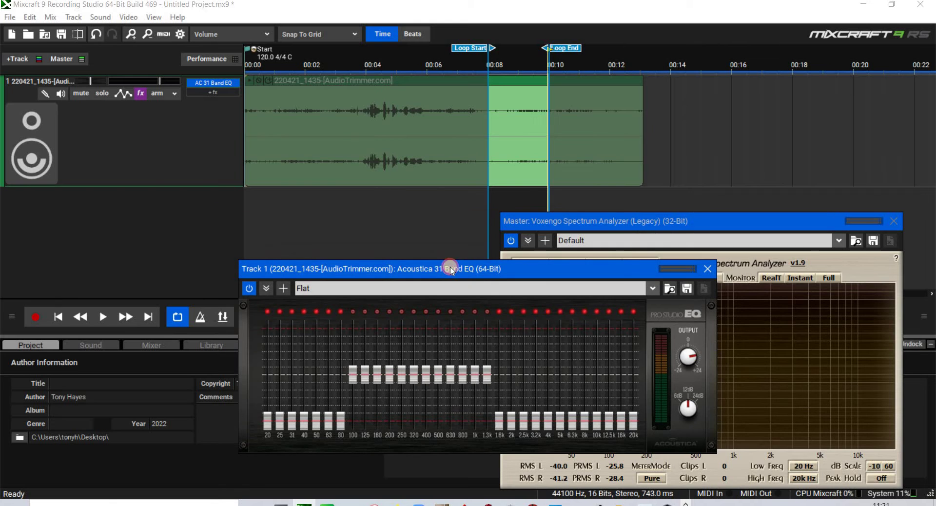
left_click_drag(509, 187, 500, 73)
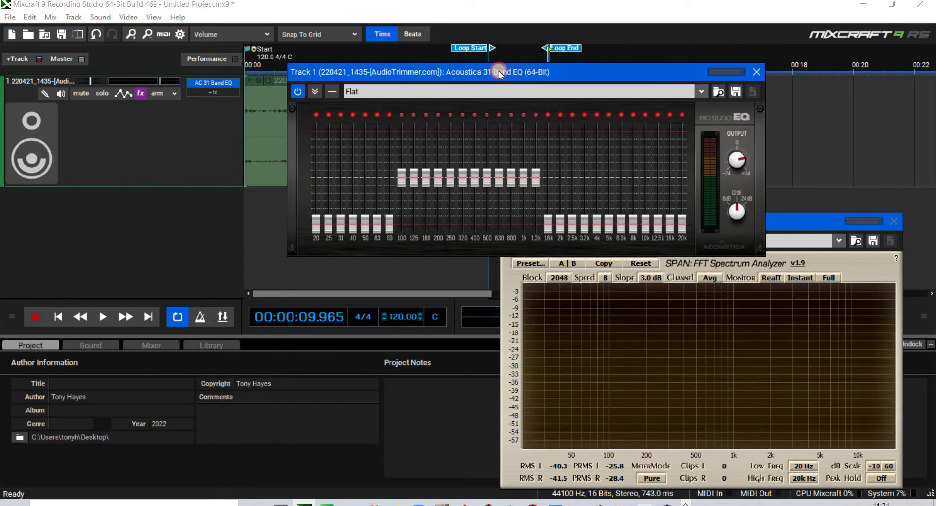
left_click(101, 318)
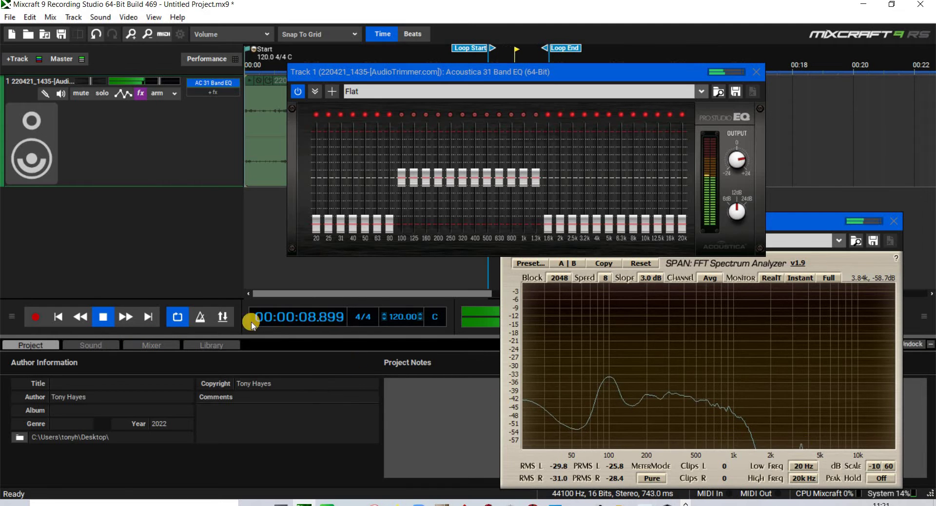
left_click(103, 317)
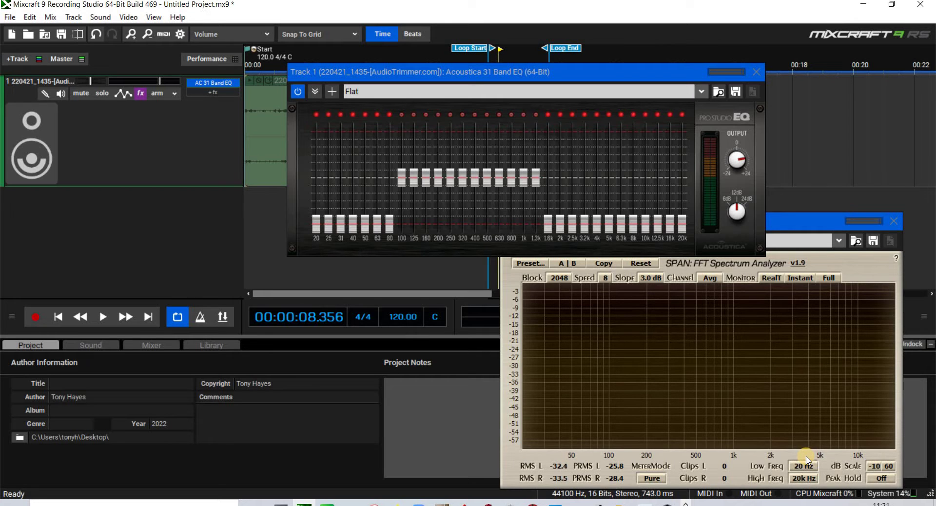
- Play the loop widened to about 12.5 s with the spectrum analyzer in view, and shorten it back to 10 s
left_click_drag(535, 75, 360, 266)
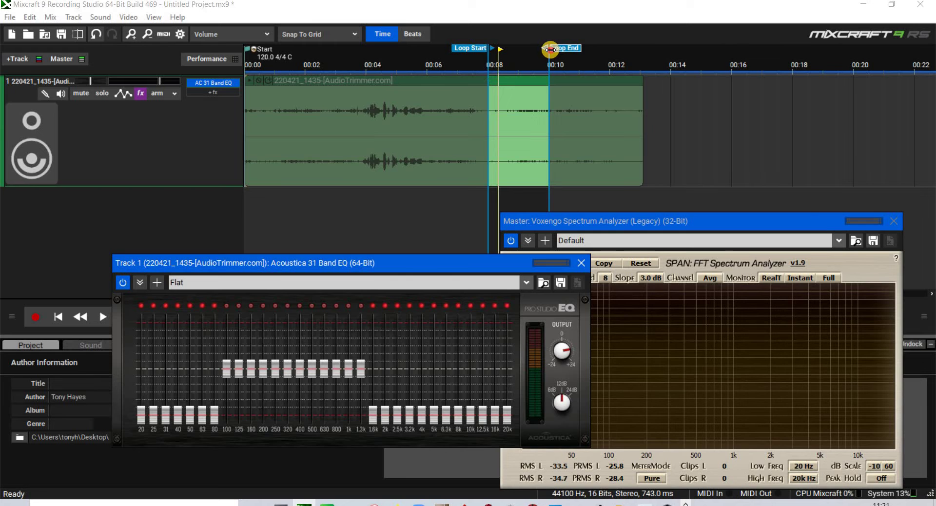
left_click_drag(550, 49, 625, 49)
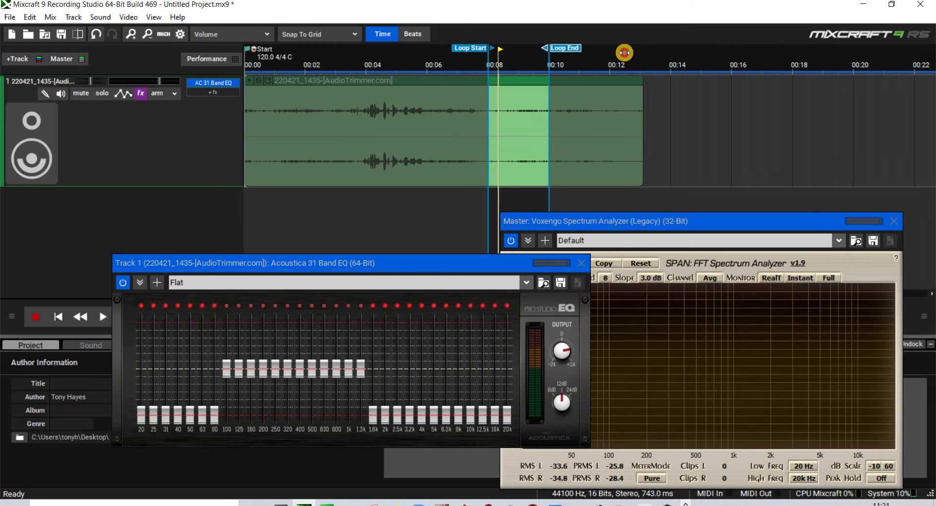
left_click(326, 135)
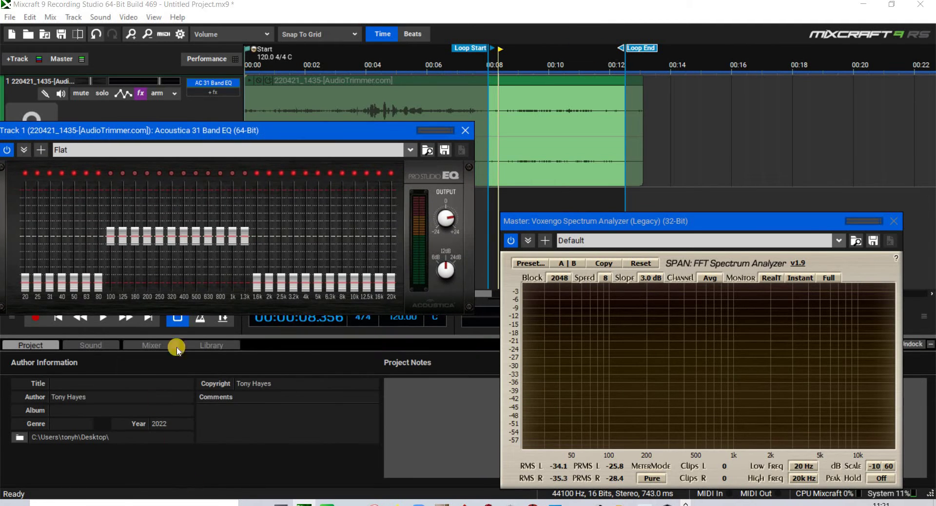
left_click(101, 321)
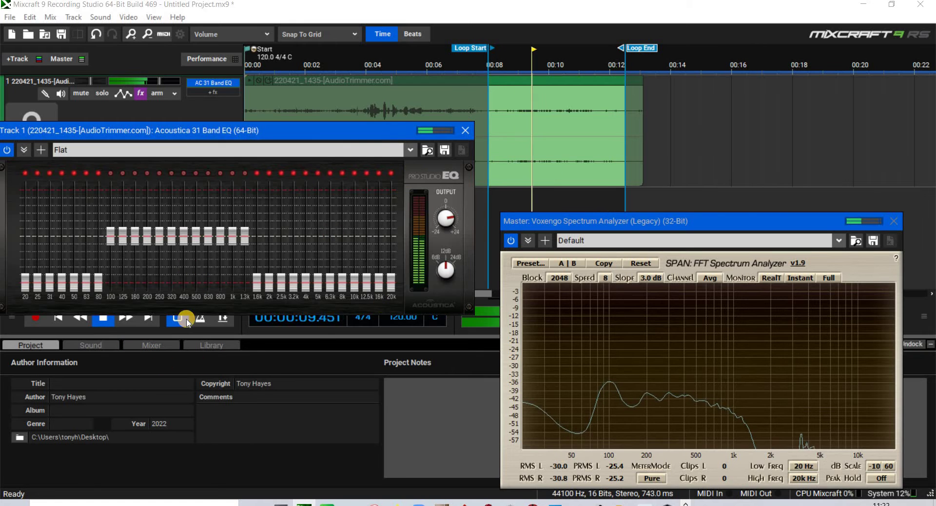
left_click_drag(624, 46, 549, 47)
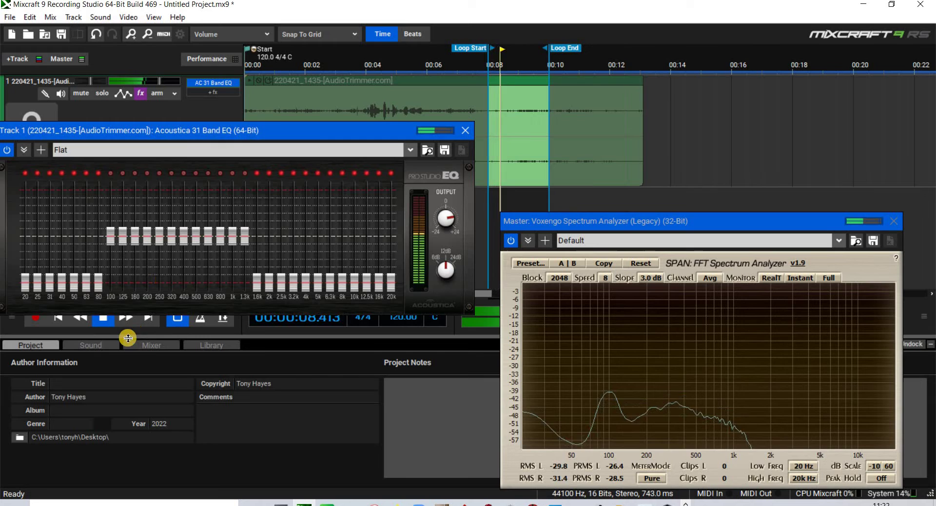
left_click(103, 319)
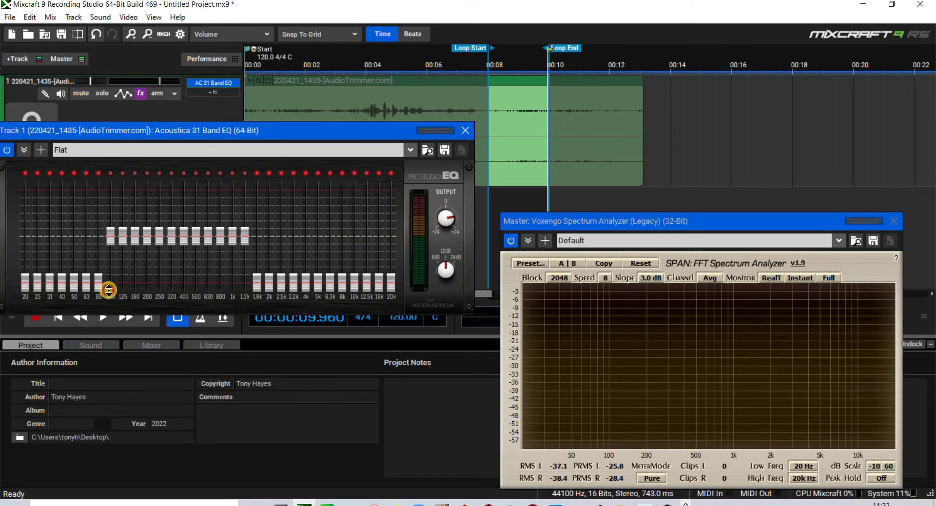
- Cut the EQ's 100 Hz–1.3k bands to minimum and raise the 2.5k–8k bands into a hump peaking at 4k during playback
mouse_move(108, 290)
left_mouse_down()
mouse_move(244, 278)
mouse_move(333, 305)
left_mouse_up()
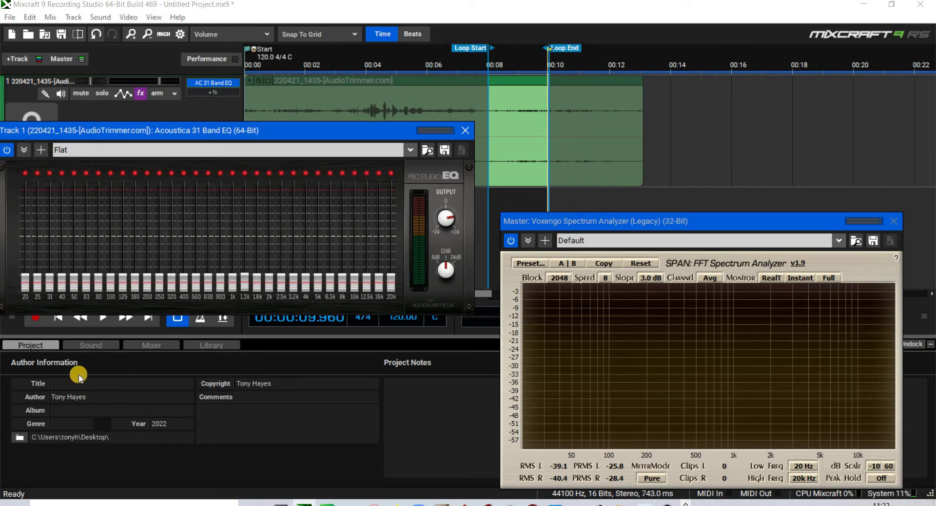
left_click(102, 318)
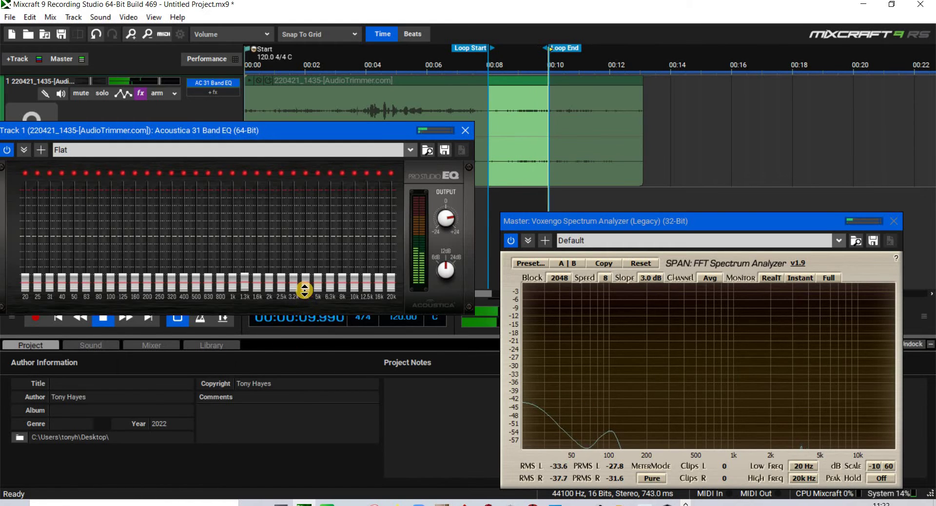
left_click_drag(295, 287, 294, 237)
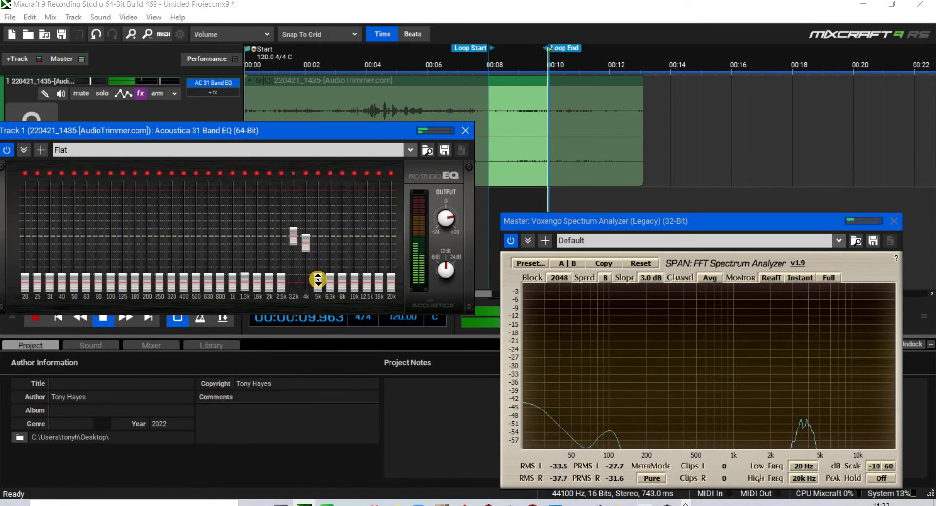
left_click_drag(317, 281, 307, 224)
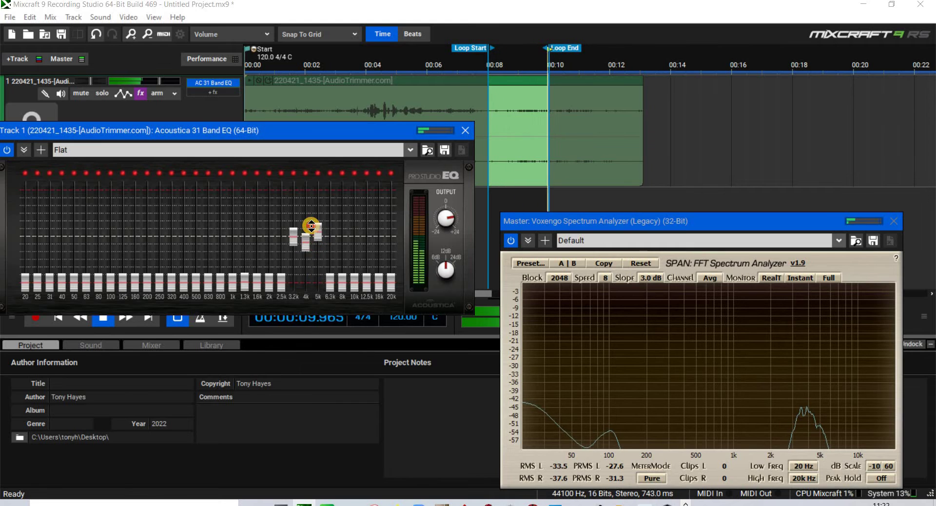
left_click_drag(330, 281, 330, 235)
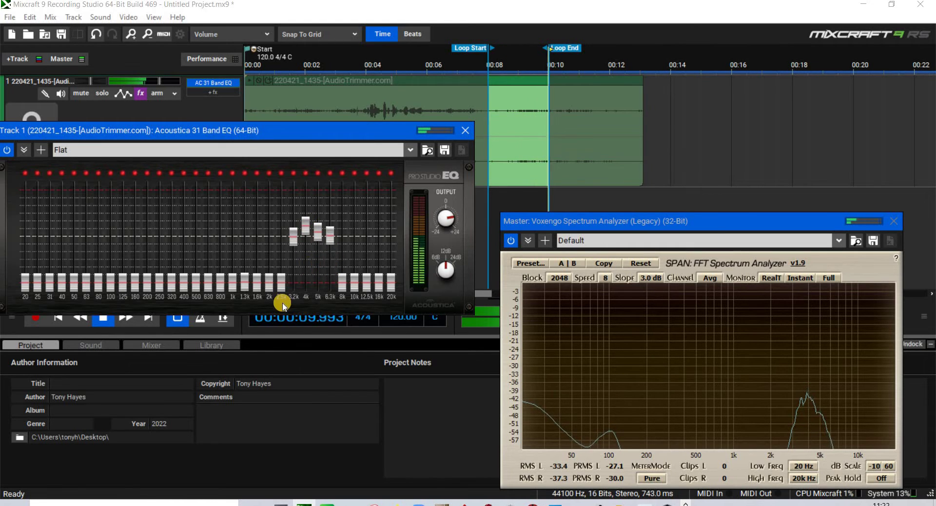
left_click_drag(281, 282, 288, 226)
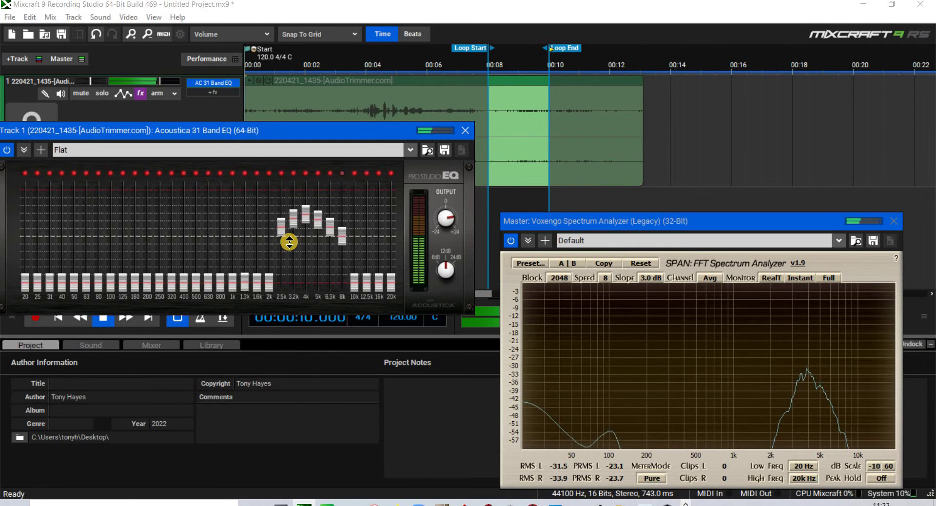
- Pull the EQ's 2.5k to 8k bands back down to minimum while the loop plays
left_click_drag(283, 235, 286, 282)
mouse_move(294, 216)
left_mouse_down()
mouse_move(294, 282)
mouse_move(310, 244)
mouse_move(306, 282)
left_mouse_up()
left_click_drag(318, 218, 318, 285)
left_click_drag(331, 235, 331, 283)
left_click_drag(342, 323, 341, 320)
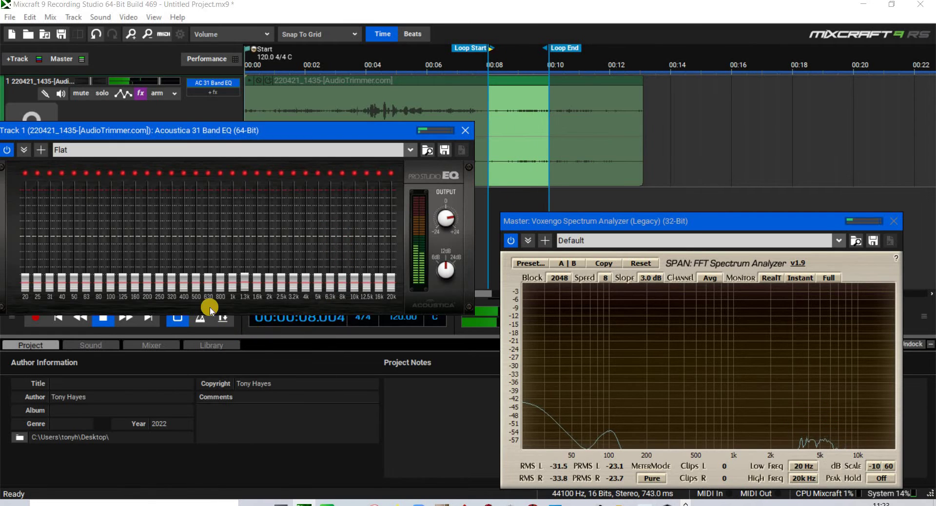
- Raise the EQ's 100 to 500 Hz bands into a low-frequency hump peaking around 250 Hz during playback
left_click_drag(149, 282, 159, 236)
left_click_drag(133, 278, 138, 240)
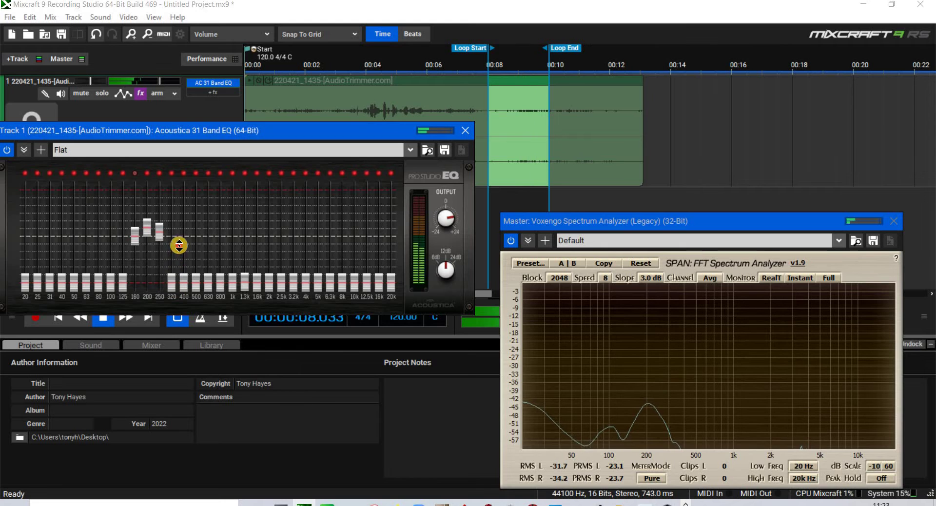
mouse_move(179, 245)
left_mouse_down()
mouse_move(174, 238)
mouse_move(184, 238)
left_mouse_up()
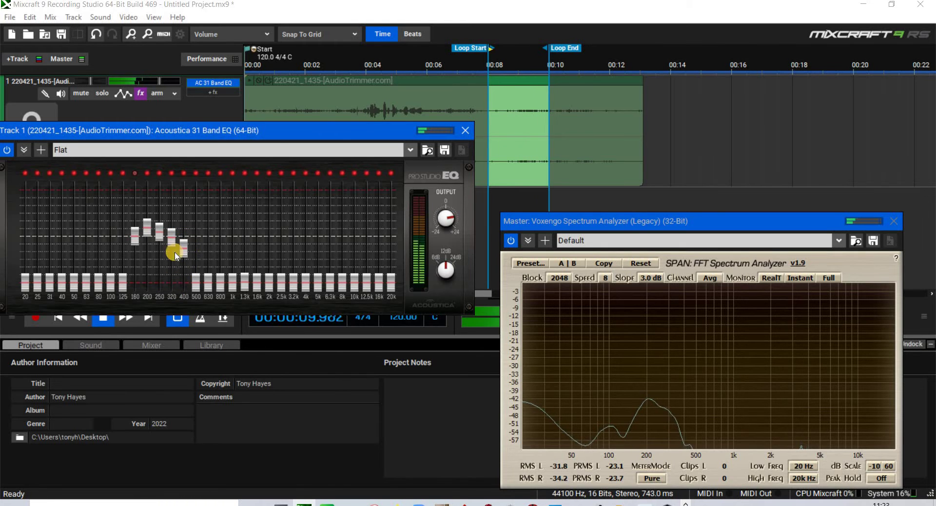
left_click_drag(123, 269, 135, 229)
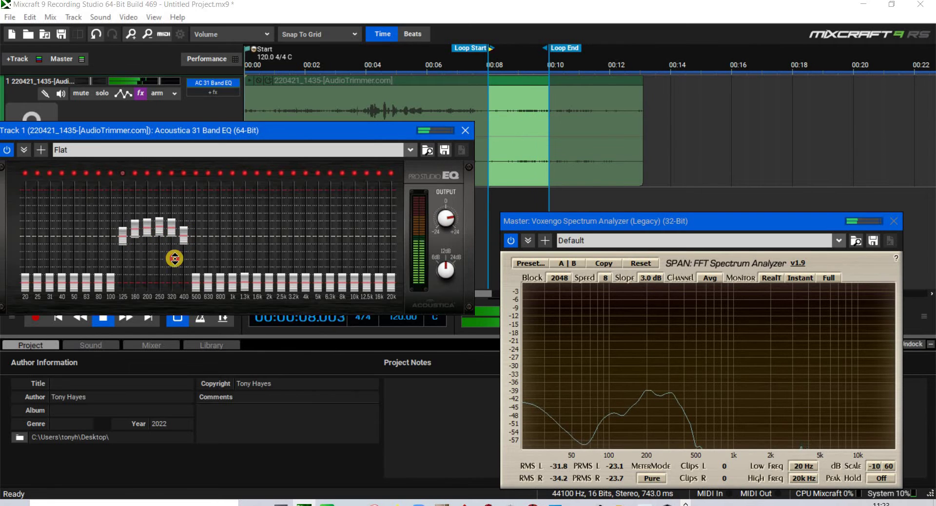
left_click(194, 244)
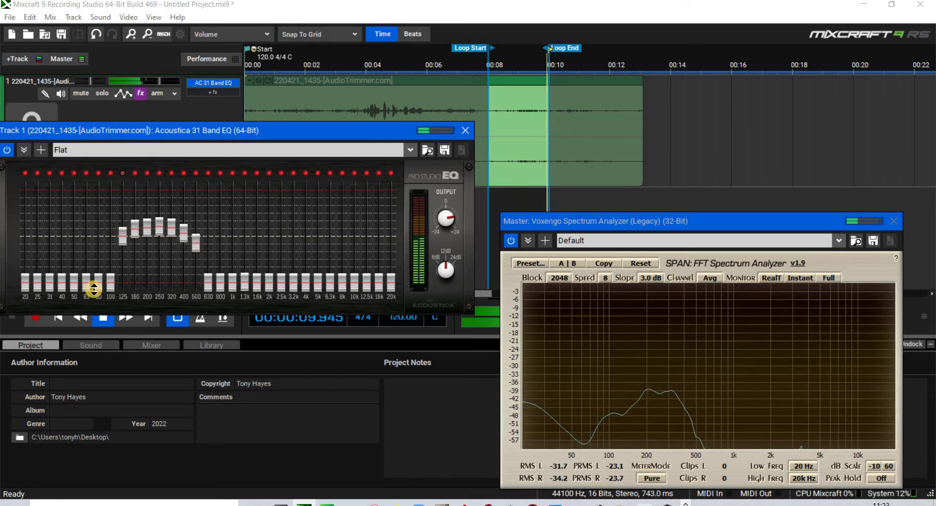
left_click_drag(104, 282, 117, 241)
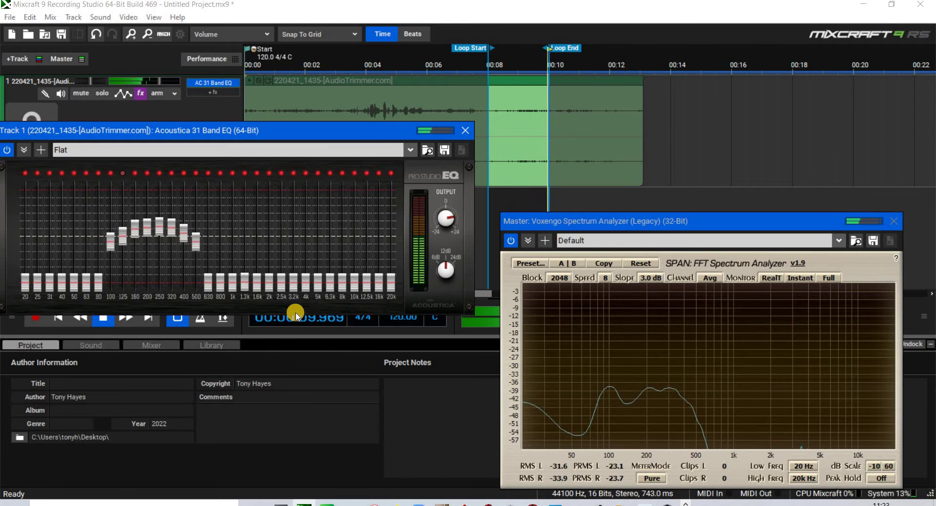
- Reset the 31-band EQ to the Flat preset and stop playback
left_click(413, 150)
left_click(180, 162)
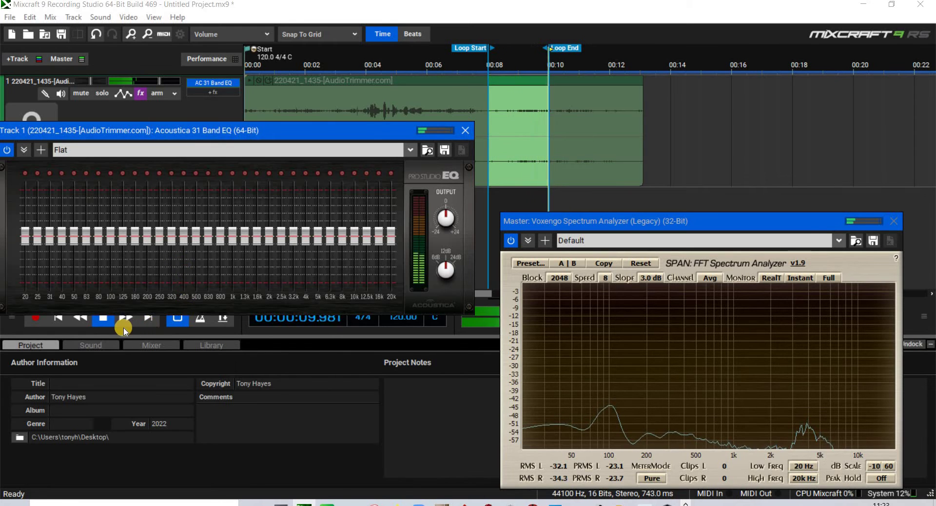
key("space")
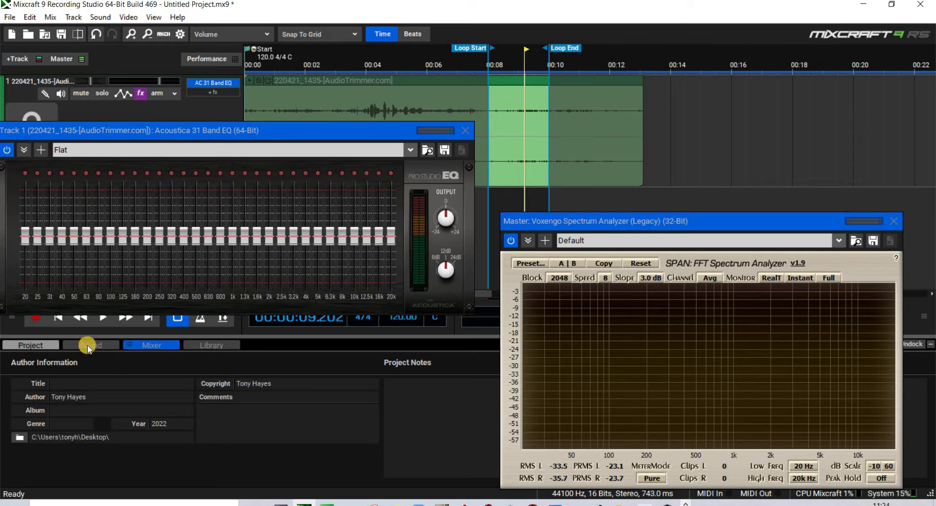
- Raise the EQ's output gain above 0 during playback and replay the unfiltered 8–10 s loop
left_click(104, 326)
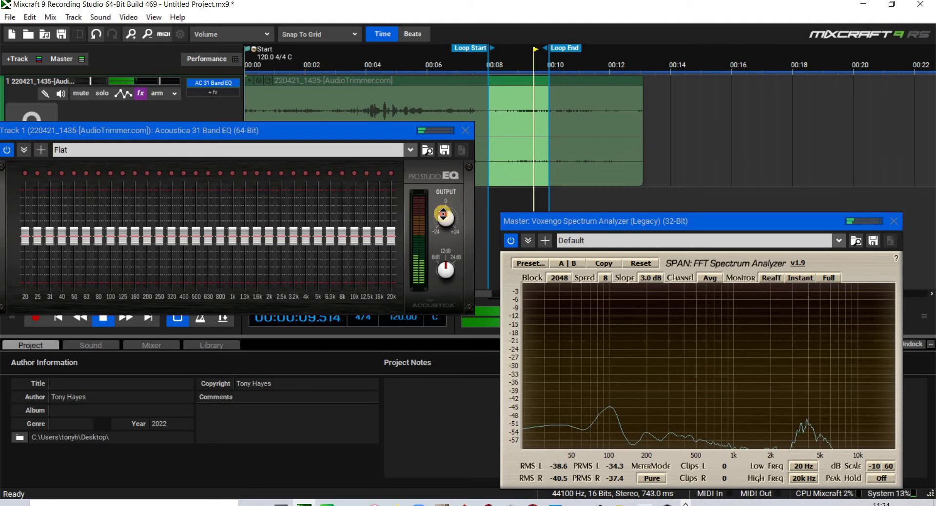
left_click_drag(437, 189, 437, 183)
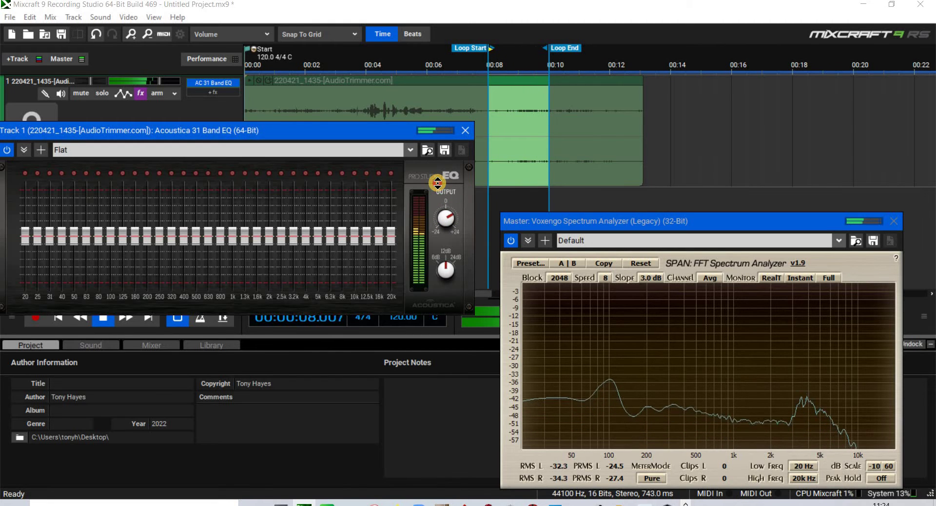
left_click(103, 322)
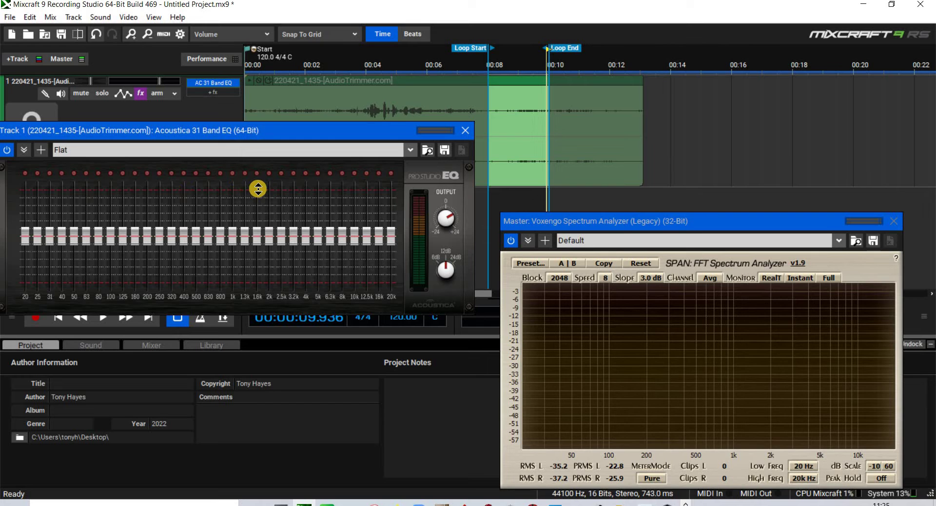
left_click(102, 322)
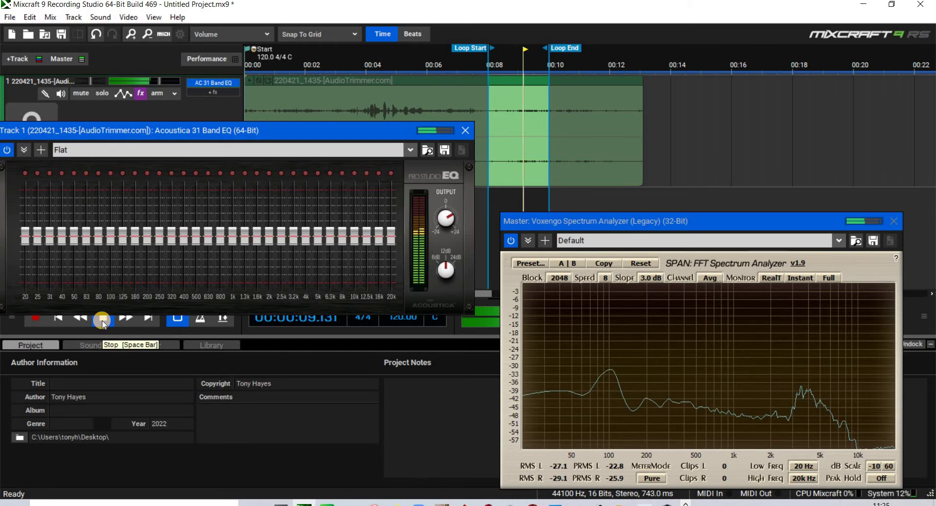
- Replay the unfiltered 8–10 s loop a few times and raise the EQ's output gain further during playback
key("space")
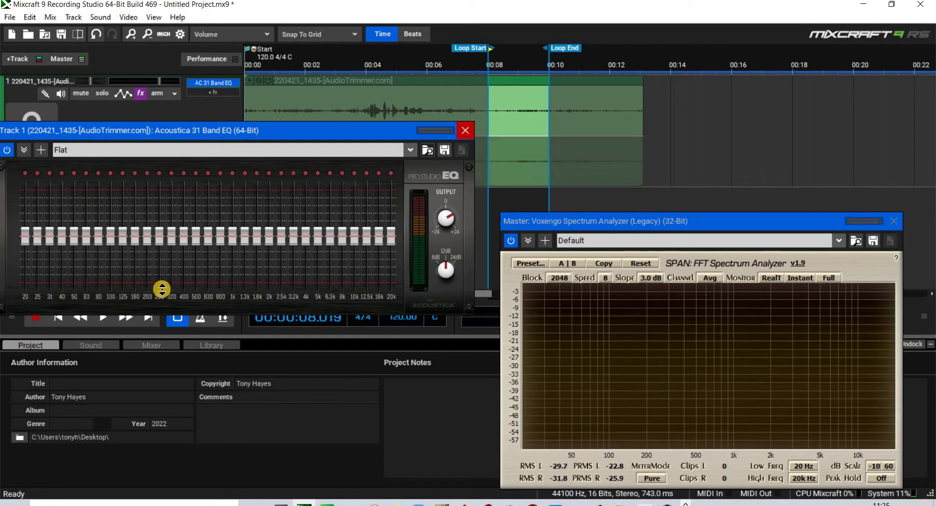
left_click(101, 320)
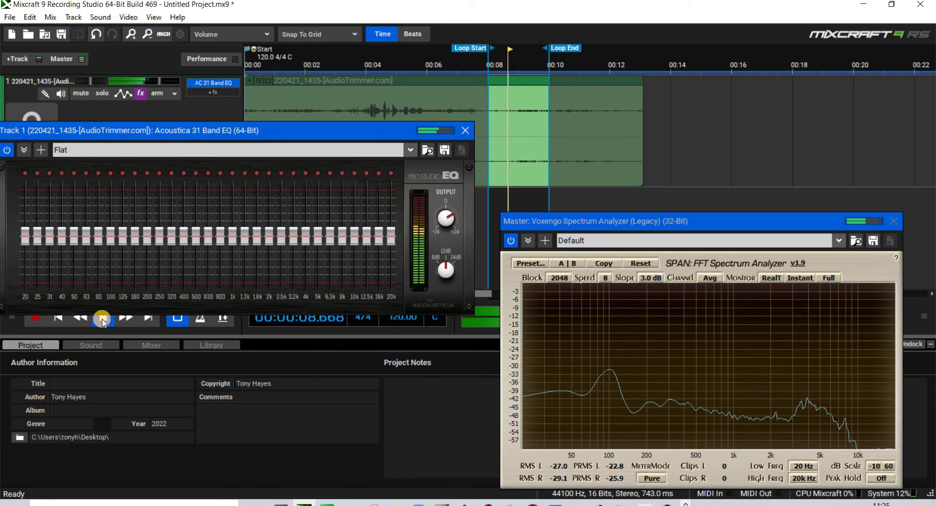
key("space")
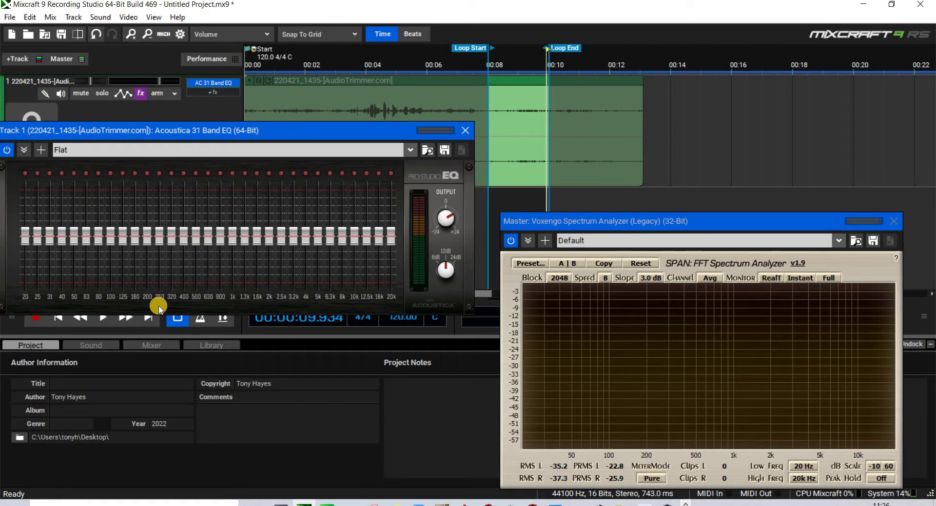
left_click(104, 320)
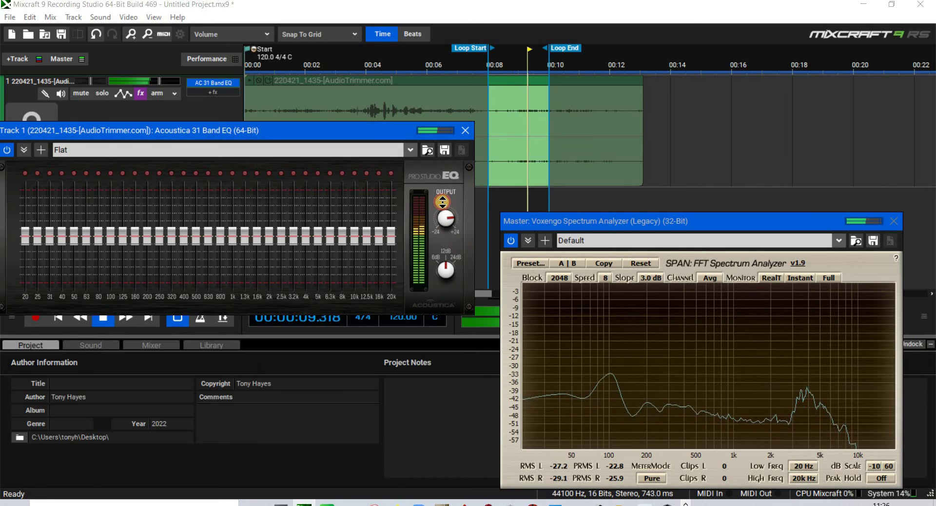
left_click_drag(442, 207, 443, 202)
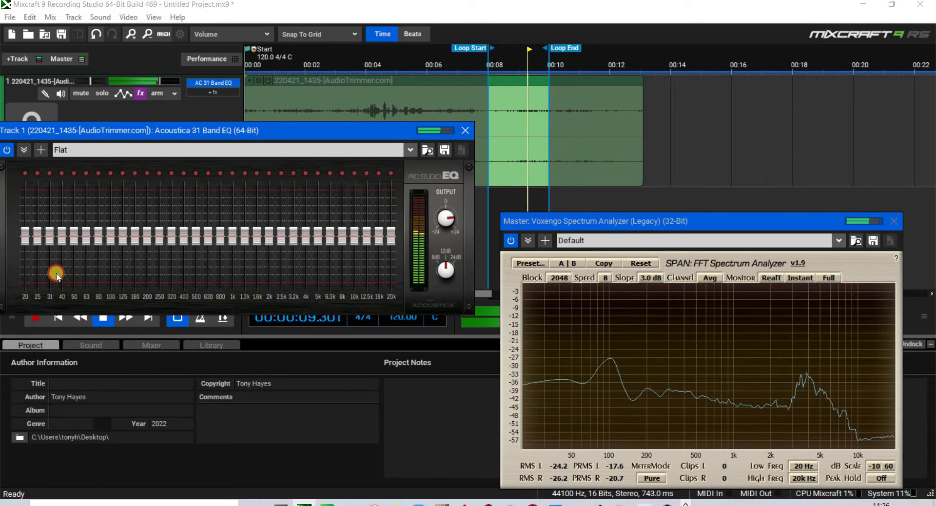
- Pull the EQ's 20, 25, 31 and 40 Hz bands down to minimum while the loop plays
left_click(25, 284)
left_click(38, 286)
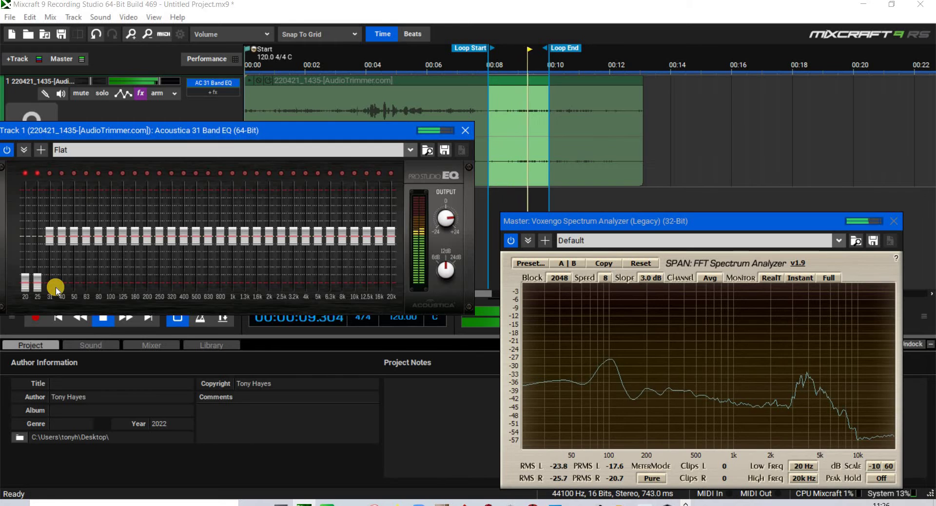
left_click(49, 284)
left_click(60, 282)
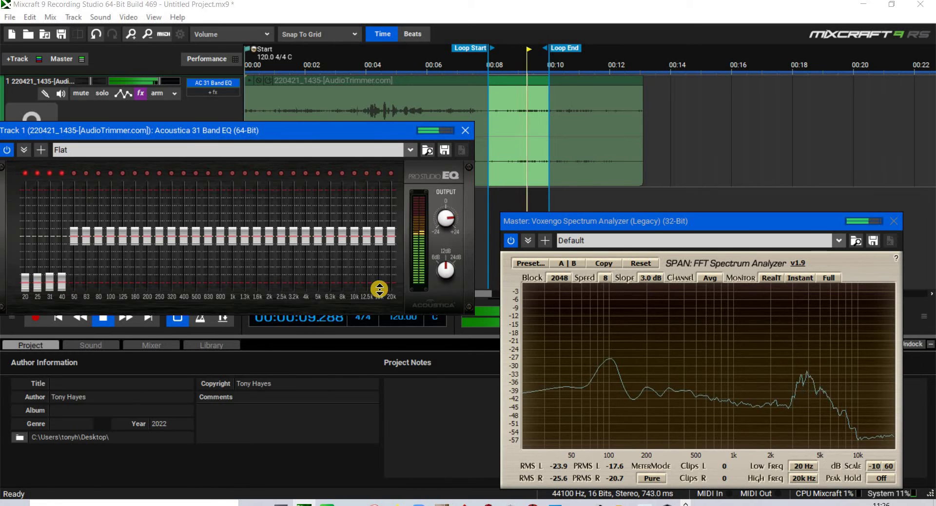
- Cut the EQ's high bands from 20k down to 6.3k to minimum during playback
left_click(390, 284)
left_click(379, 283)
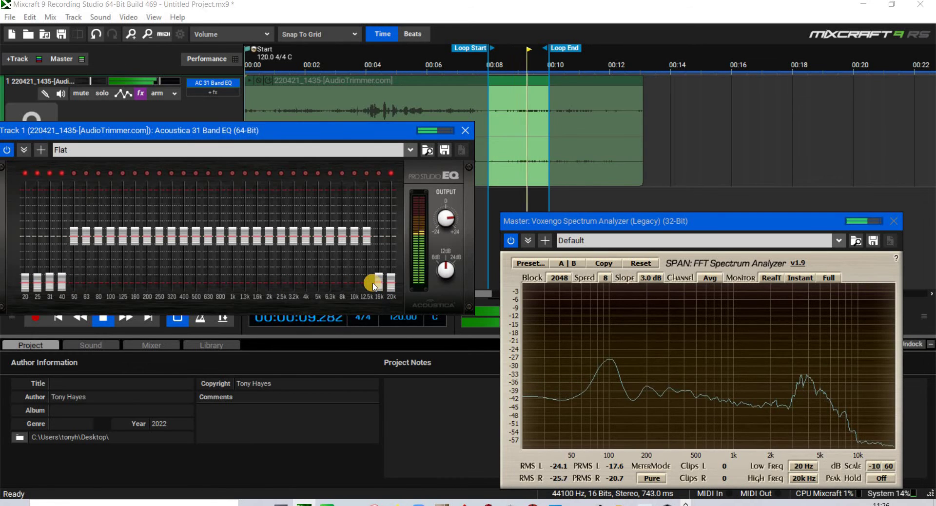
left_click(367, 282)
left_click(357, 283)
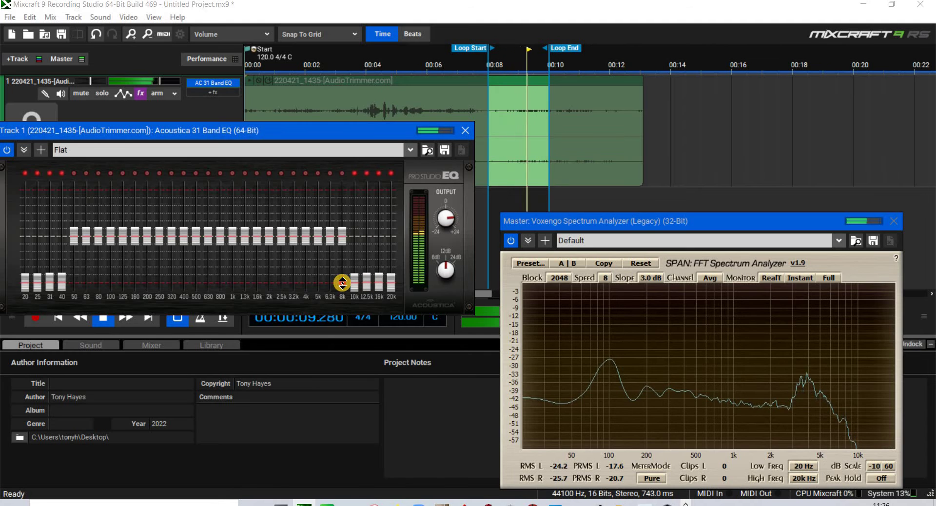
left_click(342, 283)
left_click(330, 283)
- Cut the 50 and 63 Hz bands and the 5k to 2.5k bands to minimum, leaving 2k near the centre line
left_click(75, 283)
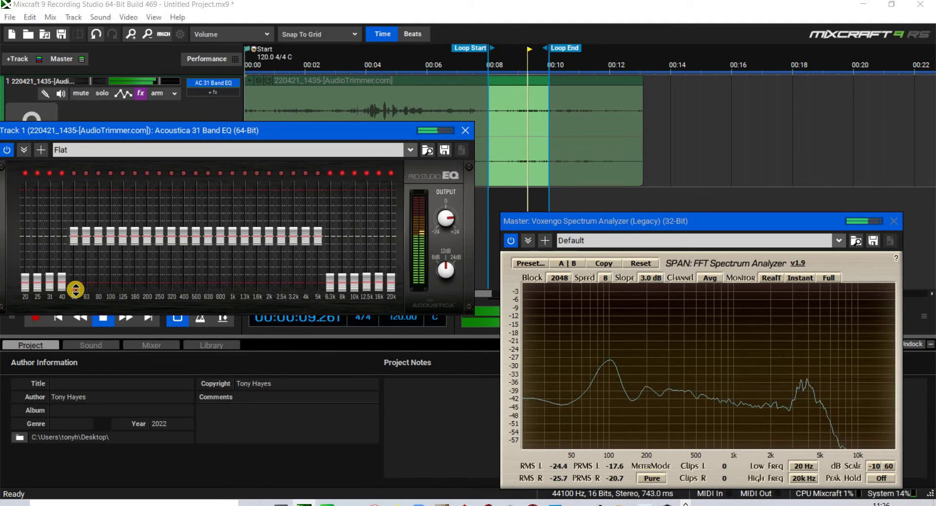
left_click(86, 283)
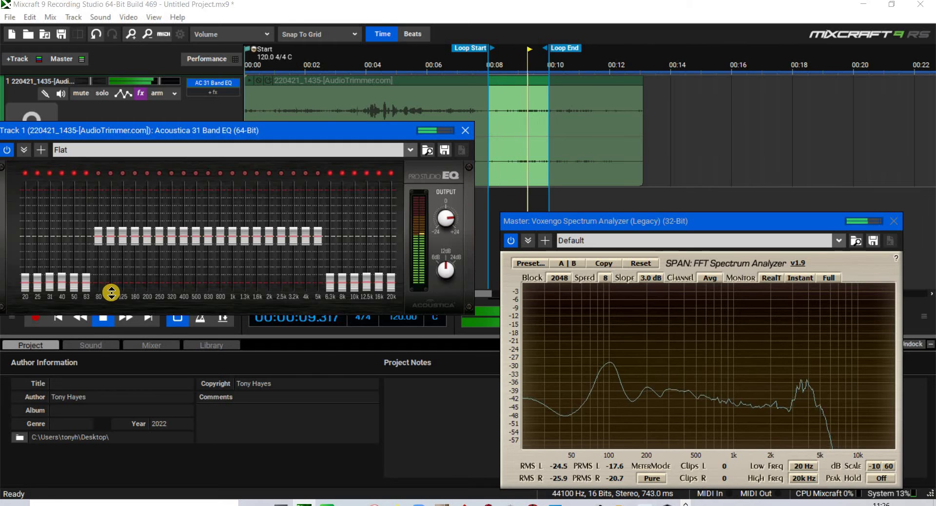
left_click(318, 283)
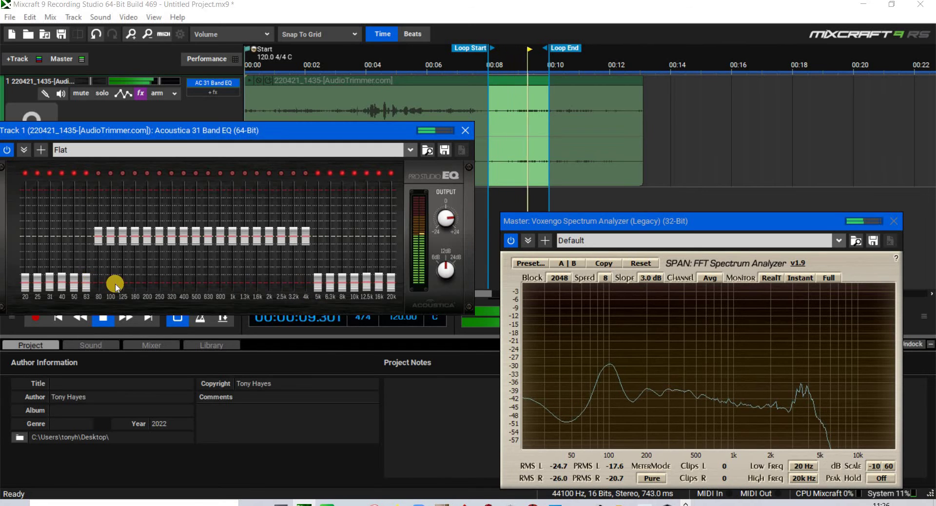
left_click(305, 285)
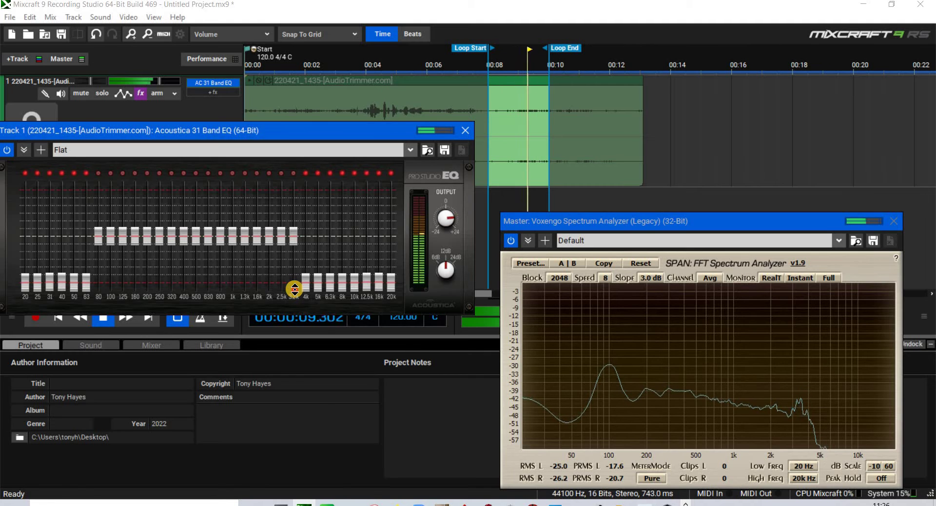
left_click(294, 289)
left_click(281, 286)
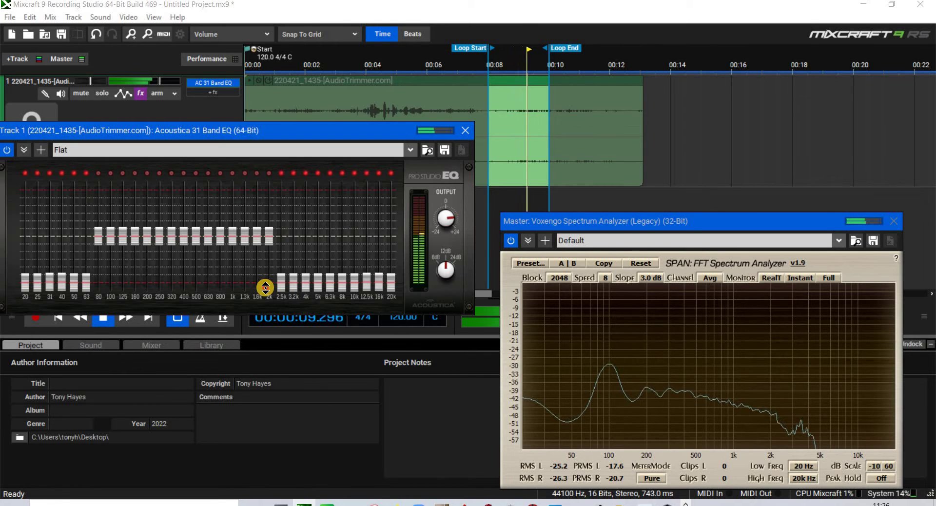
left_click(268, 286)
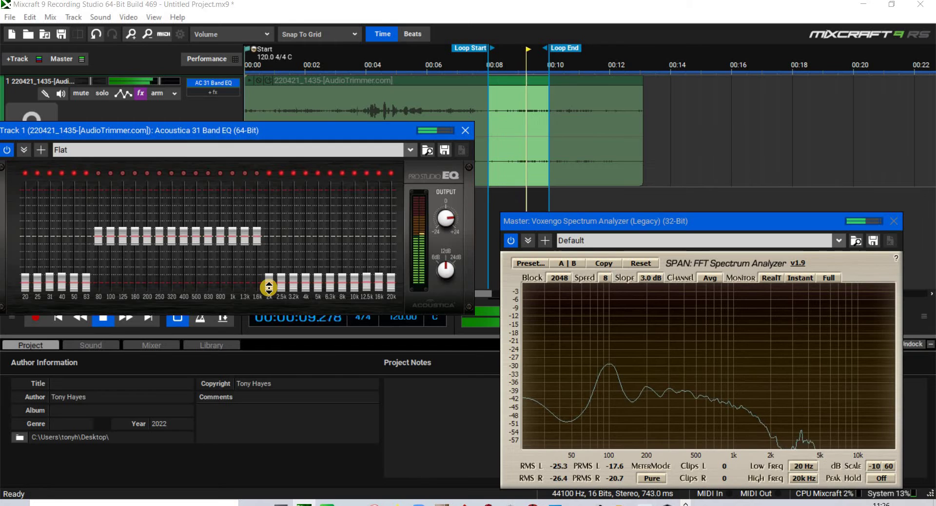
left_click_drag(269, 288, 266, 246)
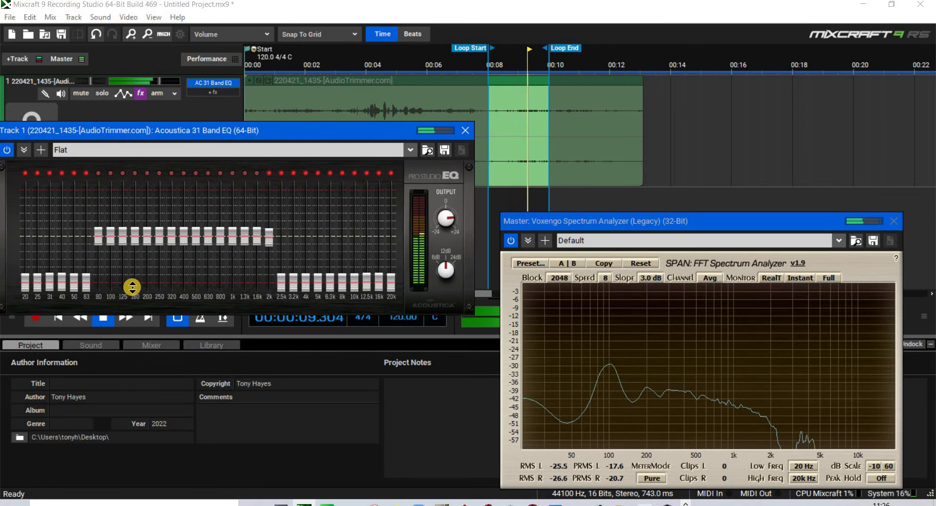
- Pull the EQ's bands from 80 Hz up to 500 Hz down to minimum one after another during playback
left_click(98, 289)
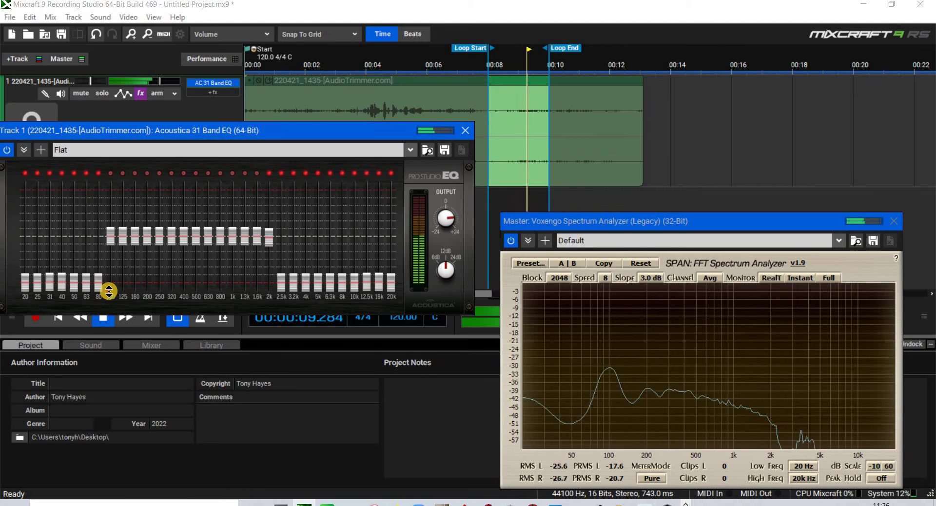
left_click(109, 291)
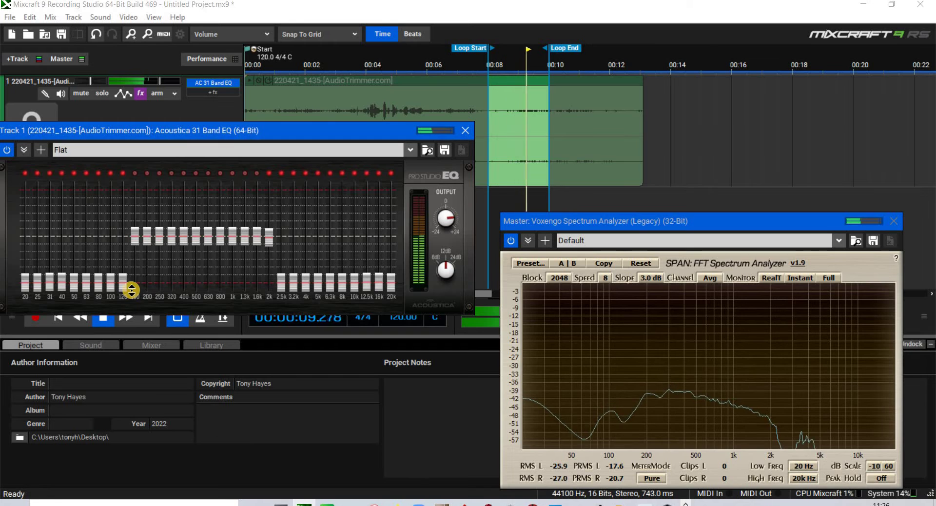
left_click(137, 288)
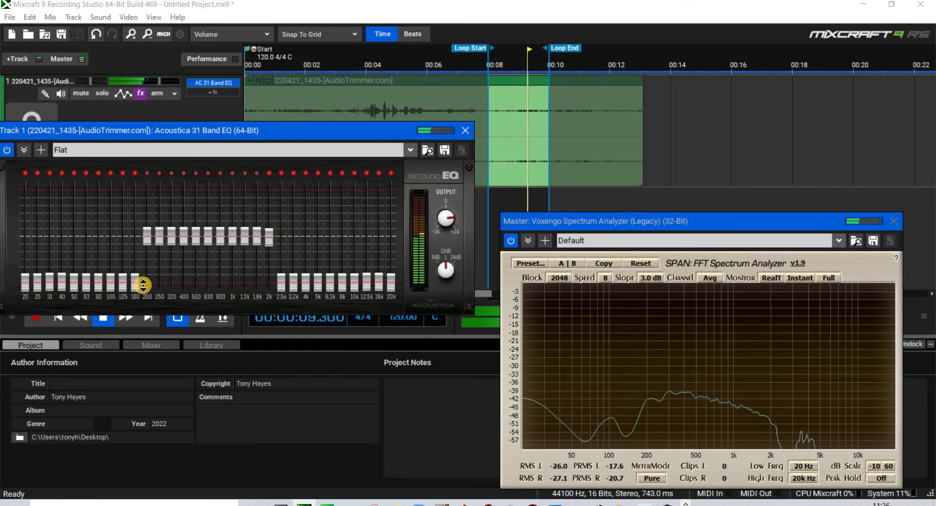
left_click(148, 285)
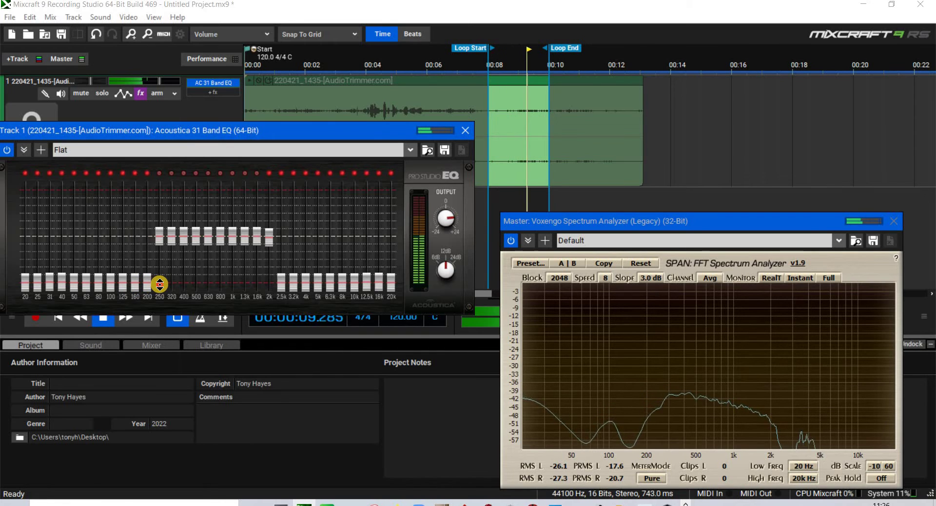
left_click(159, 285)
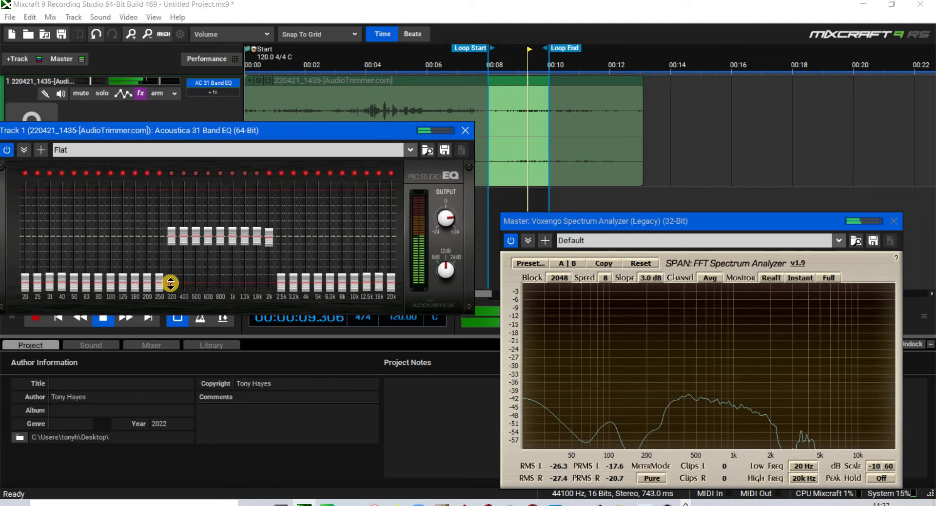
left_click(171, 284)
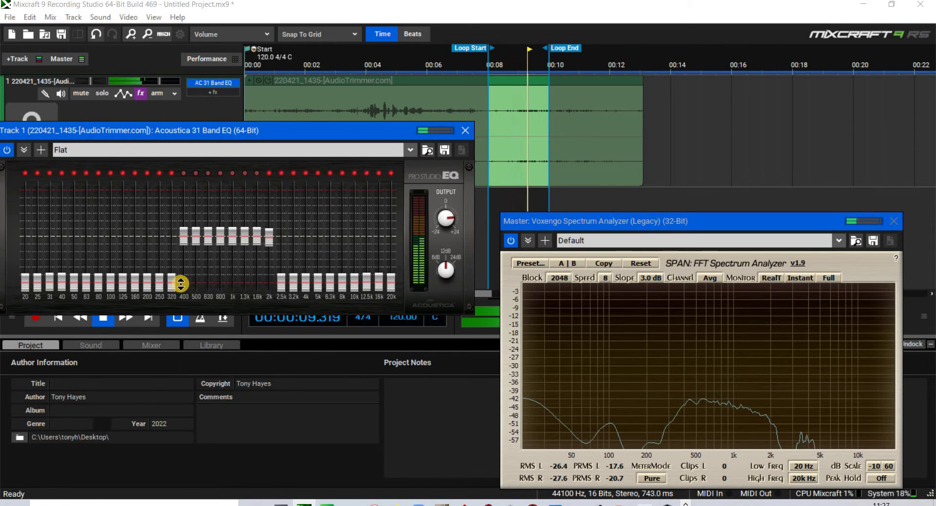
left_click(181, 284)
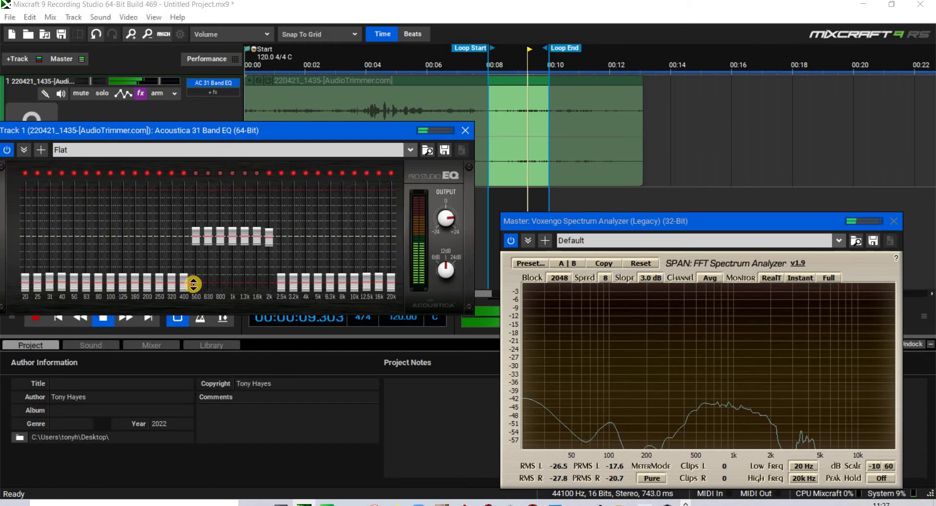
left_click(195, 284)
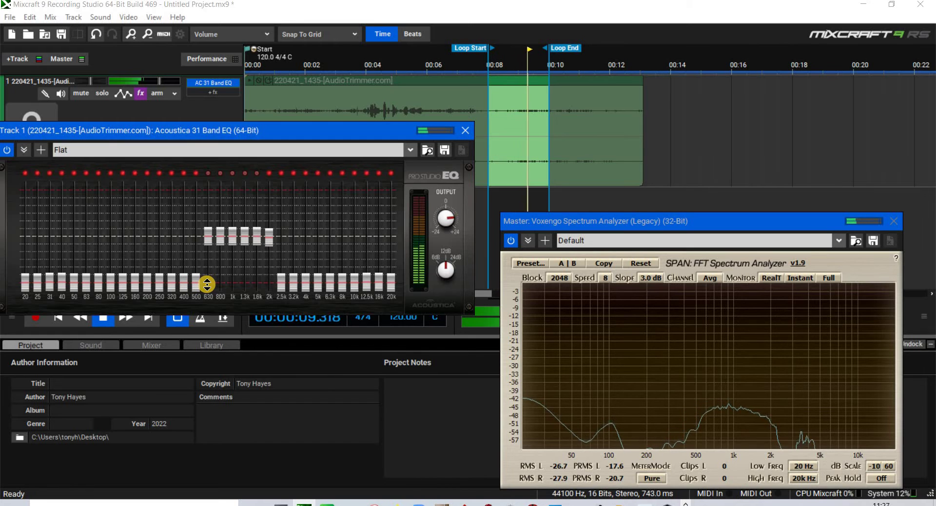
- Audition the 500 and 630 Hz bands raised and at minimum, leaving 500 Hz at minimum and 630 Hz above the centre line
left_click_drag(196, 282, 194, 242)
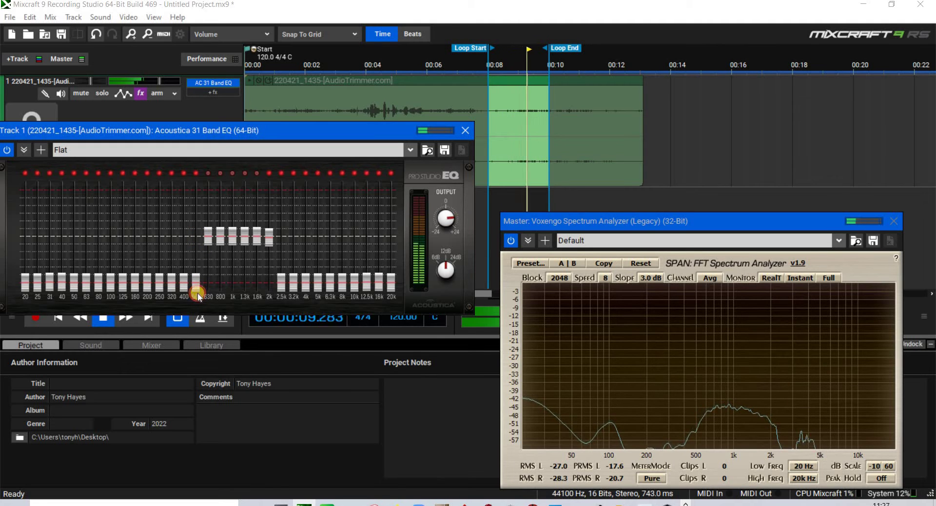
left_click(198, 292)
left_click_drag(210, 234, 210, 298)
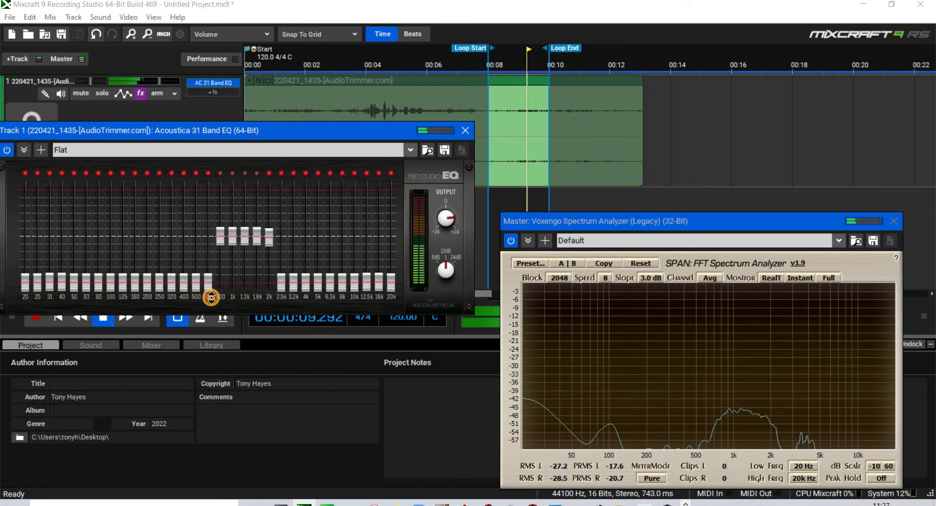
left_click_drag(213, 224, 215, 217)
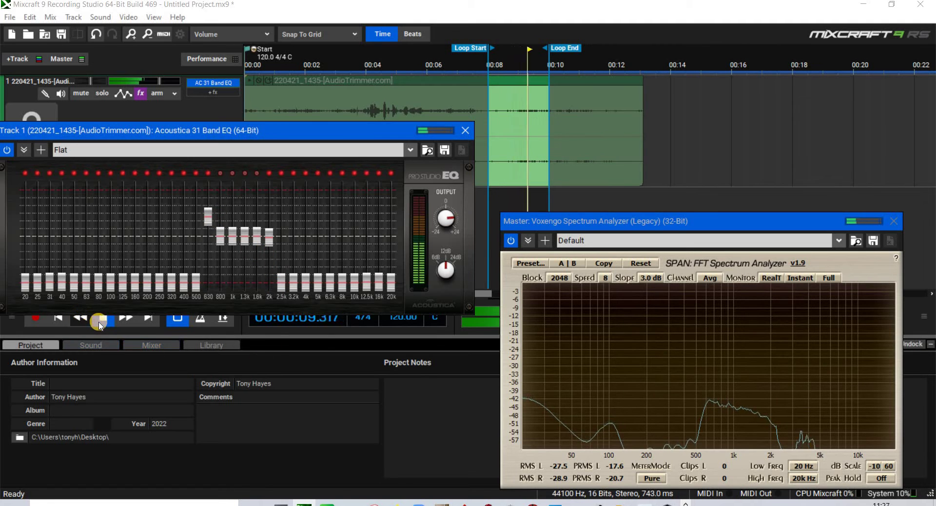
- Restart the loop and cut the EQ's 2k band to minimum while auditioning changes to the 1.6k and 2k bands
key("space")
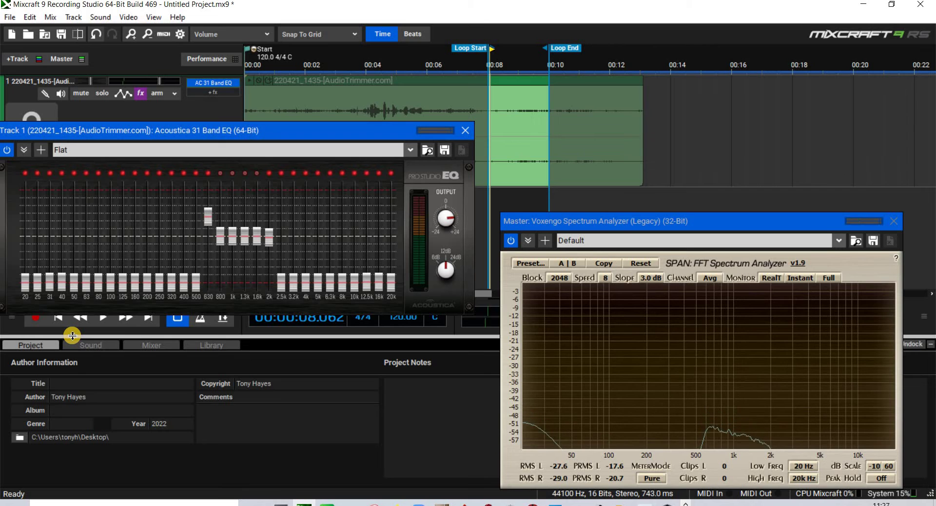
left_click(103, 320)
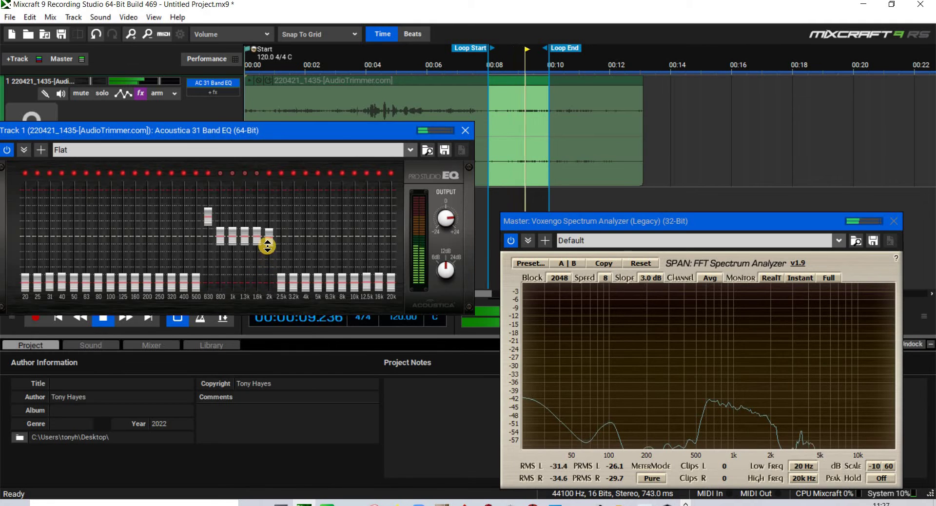
left_click_drag(265, 244, 268, 286)
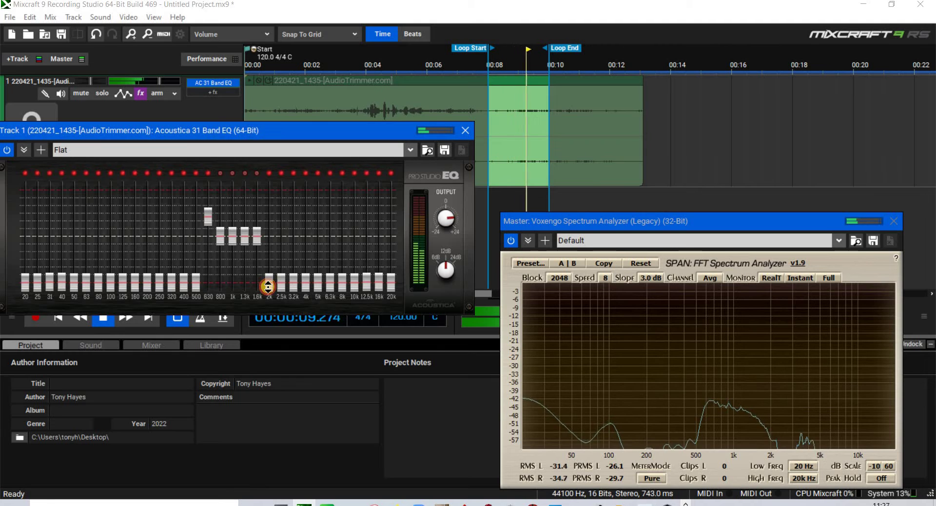
mouse_move(255, 245)
left_mouse_down()
mouse_move(253, 284)
mouse_move(244, 240)
mouse_move(251, 265)
mouse_move(253, 237)
left_mouse_up()
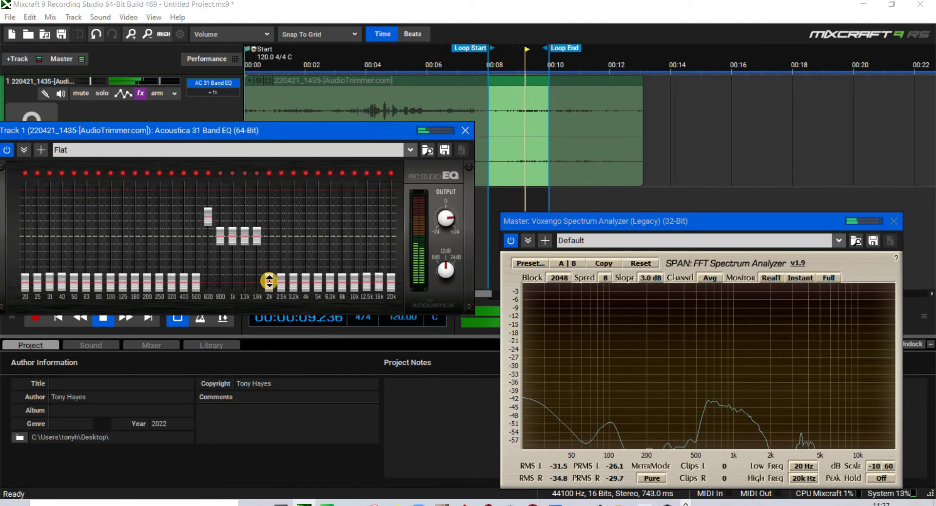
left_click_drag(265, 271, 271, 303)
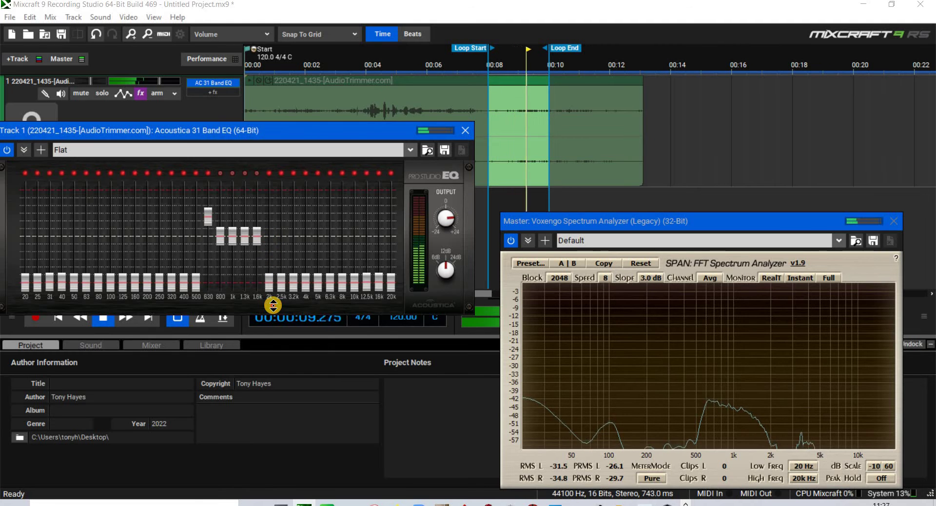
- Shape the EQ's 500 Hz to 2k bands into a midrange hump peaking at 800 Hz during playback
mouse_move(221, 229)
left_mouse_down()
mouse_move(222, 216)
mouse_move(234, 221)
mouse_move(209, 236)
mouse_move(232, 217)
mouse_move(221, 230)
mouse_move(233, 225)
mouse_move(257, 249)
mouse_move(244, 231)
mouse_move(208, 241)
mouse_move(217, 220)
mouse_move(215, 234)
left_mouse_up()
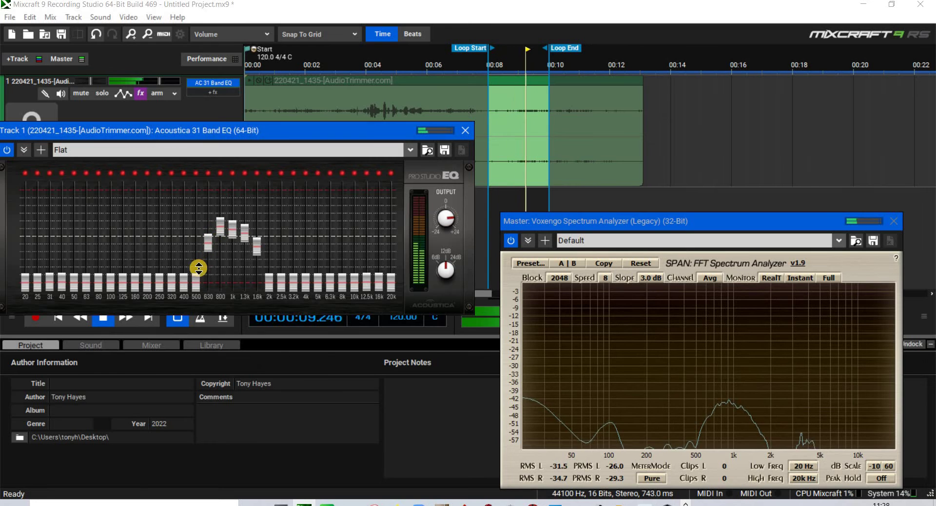
left_click_drag(197, 280, 196, 259)
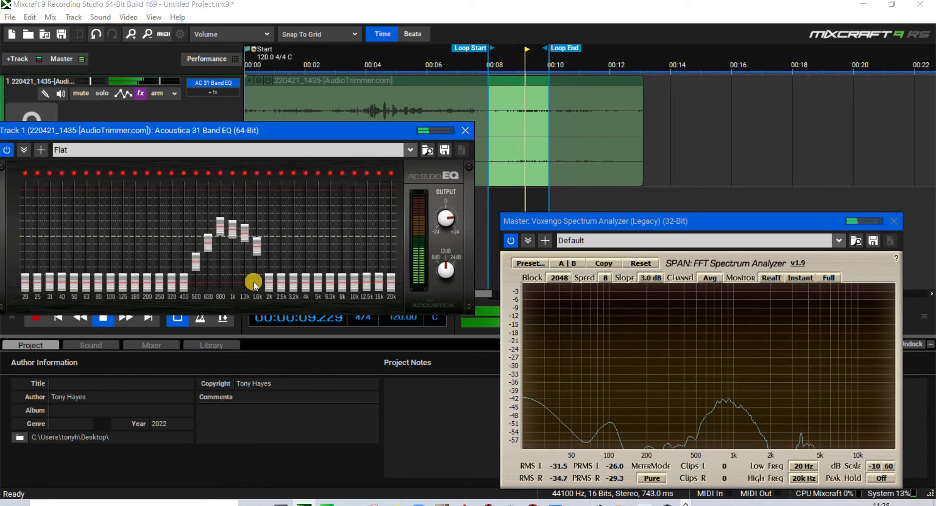
left_click_drag(268, 274, 267, 268)
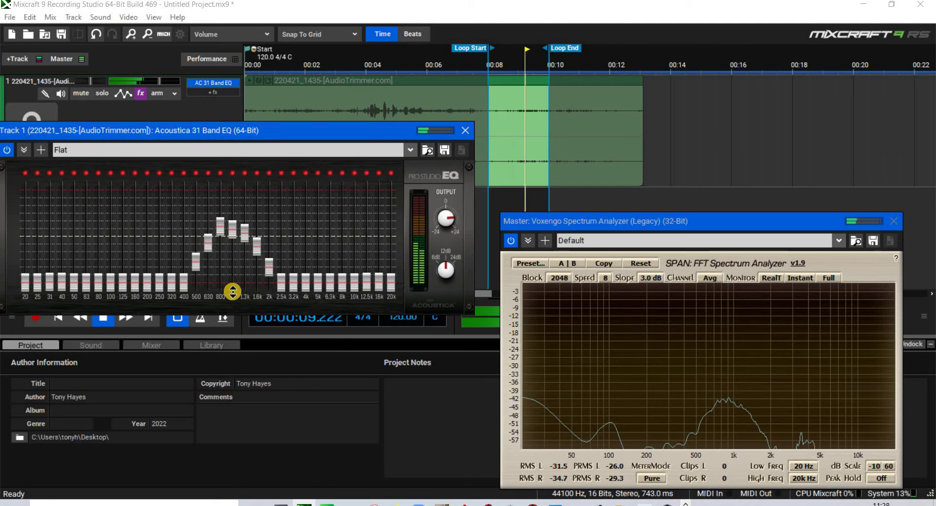
- Cut the EQ's 2k and 500 Hz bands to minimum and raise the 630 Hz band slightly above the centre line
left_click_drag(272, 272, 272, 290)
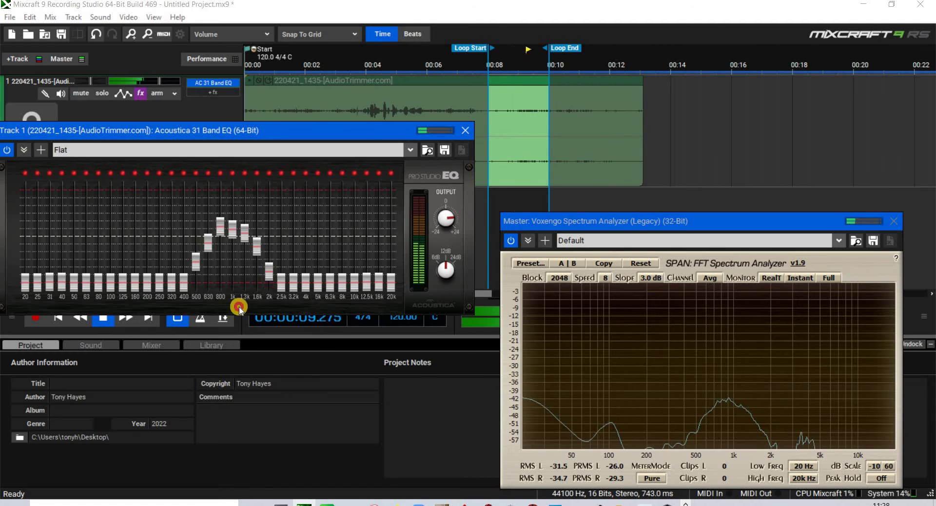
left_click(198, 296)
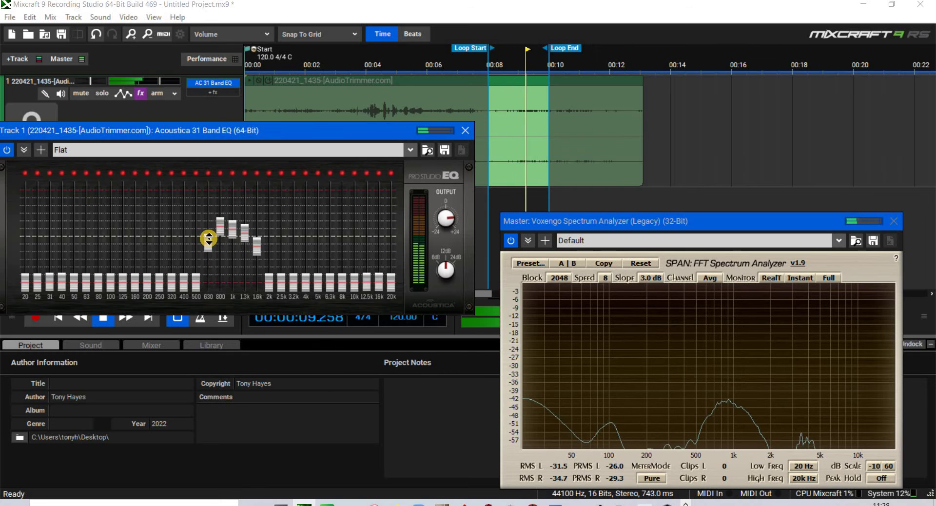
left_click_drag(208, 238, 208, 234)
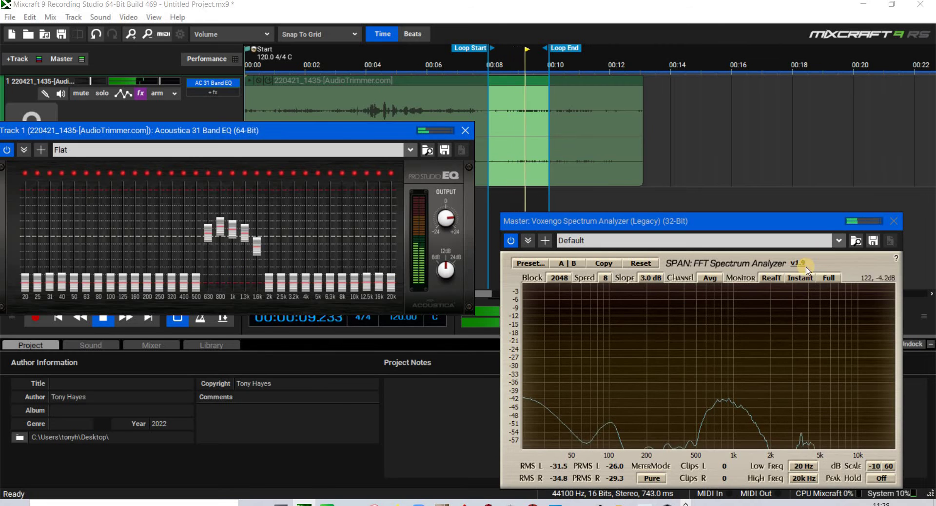
- Try the SPAN analyzer's Avg monitor mode and return it to RealT
left_click(771, 277)
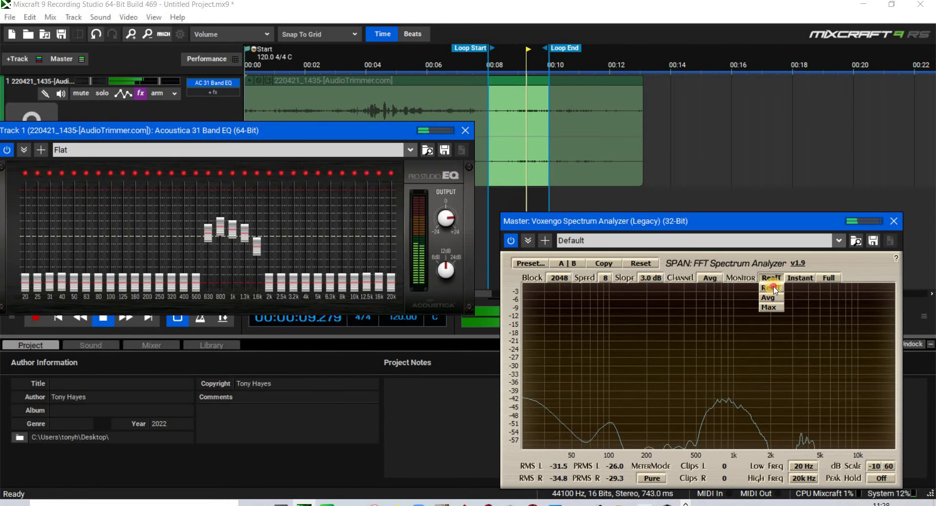
left_click(561, 283)
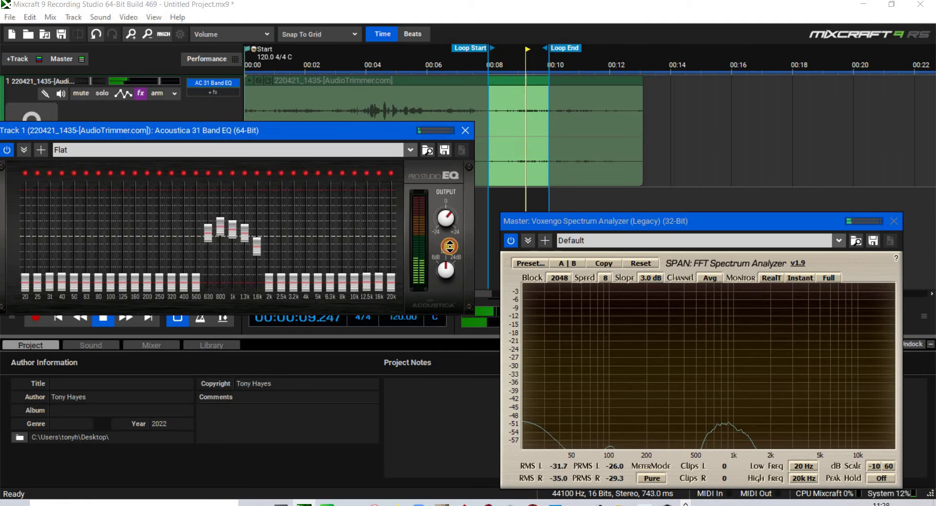
left_click(770, 277)
left_click(767, 297)
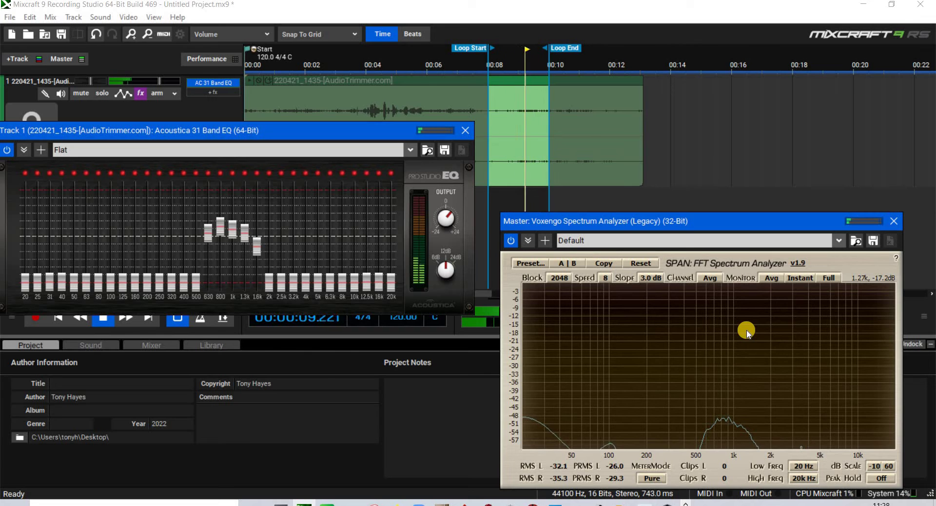
left_click(770, 278)
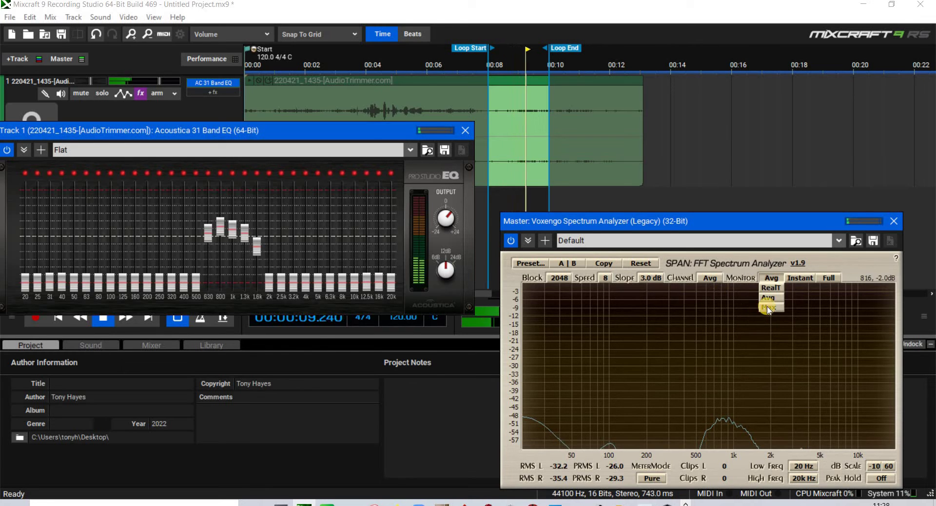
left_click(770, 287)
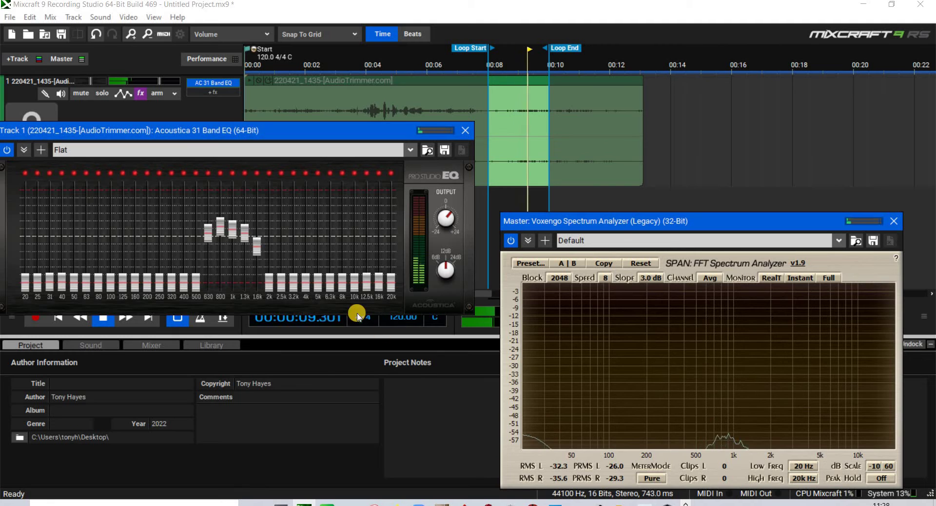
- Raise the EQ's output gain and cut its 1.6k band to minimum, ending with playback stopped
left_click(444, 186)
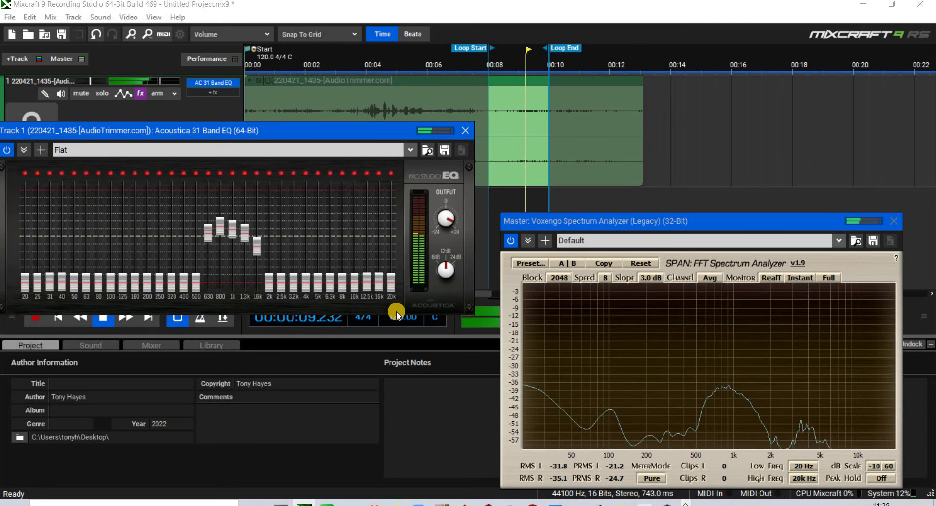
left_click_drag(257, 247, 266, 300)
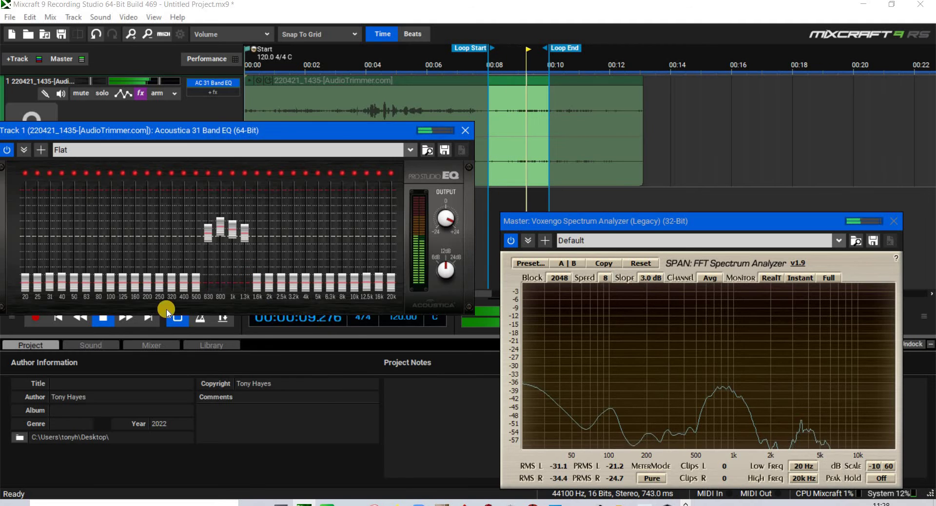
left_click(103, 320)
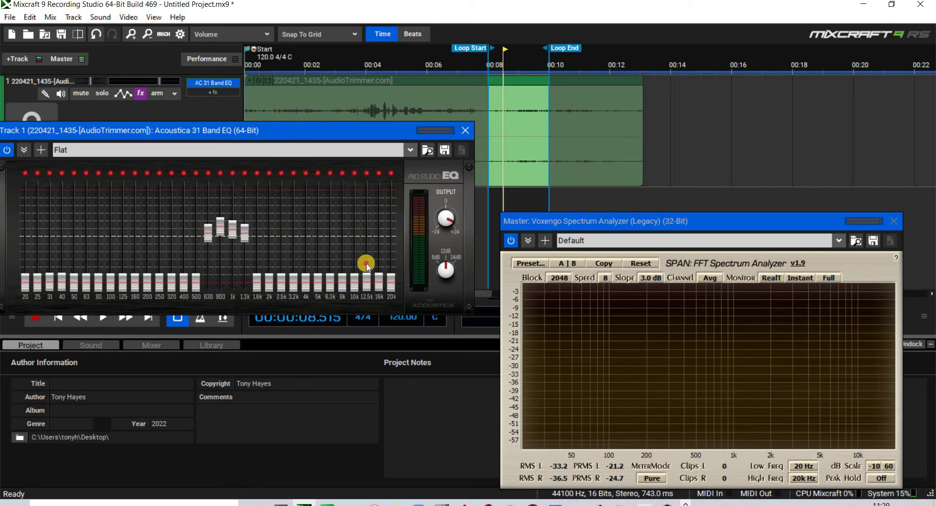
- Move the EQ window clear of the track area and insert a new audio track above the clip's track
left_click_drag(366, 265, 370, 307)
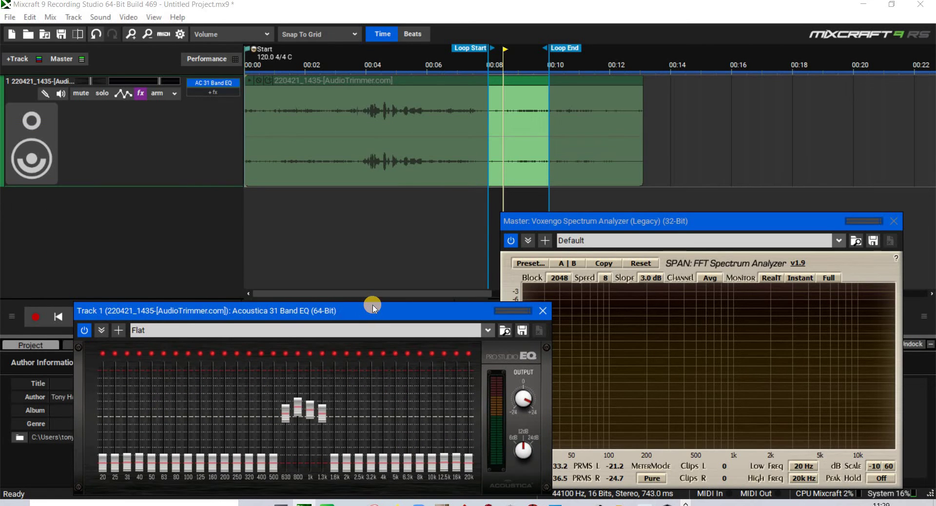
right_click(191, 152)
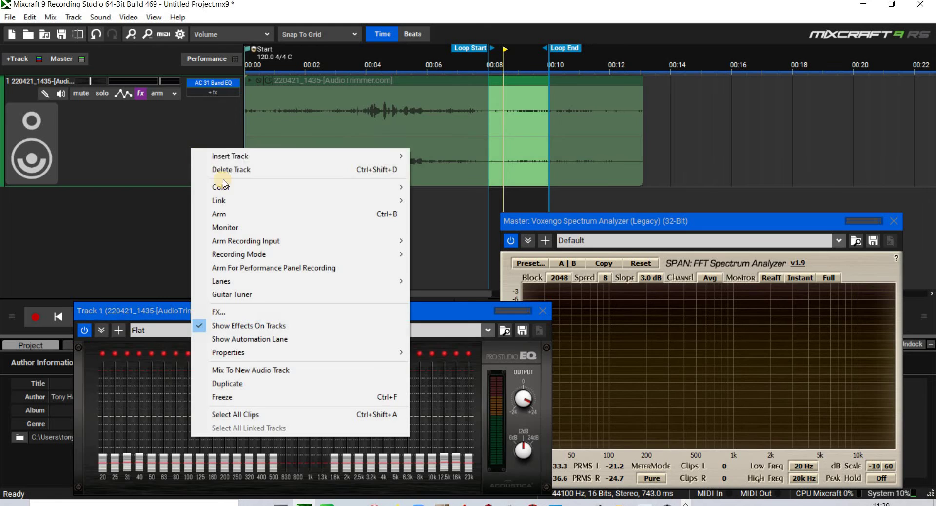
mouse_move(230, 161)
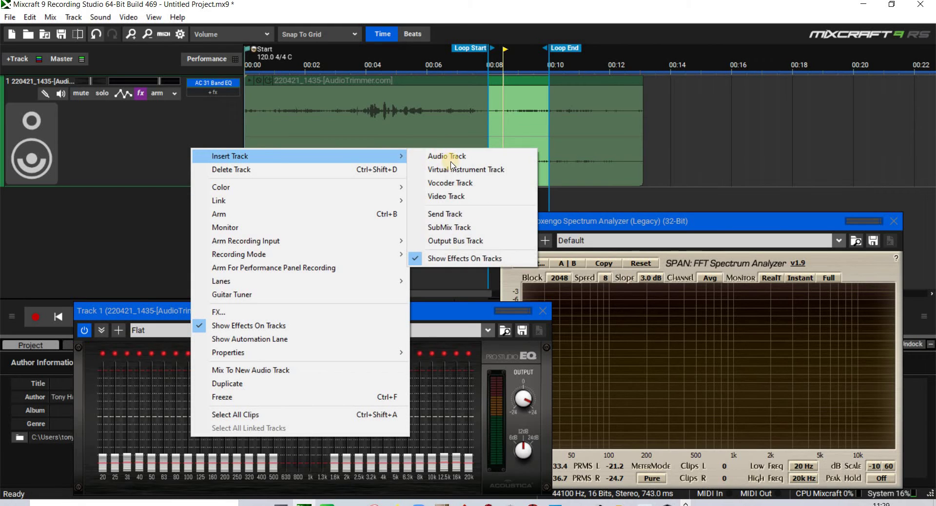
left_click(449, 158)
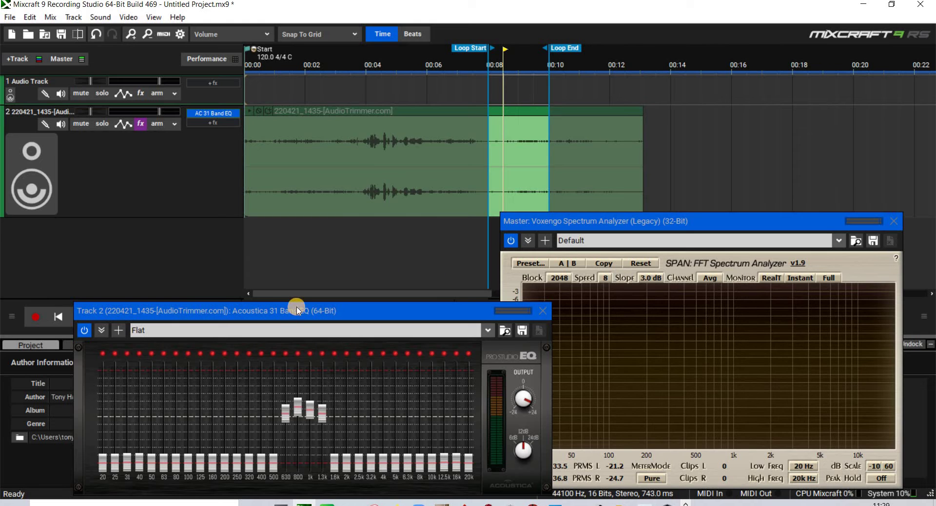
- Turn off looping and copy the clip's section from about 7.5 to 11 seconds to the start of the empty audio track
left_click_drag(312, 311, 542, 416)
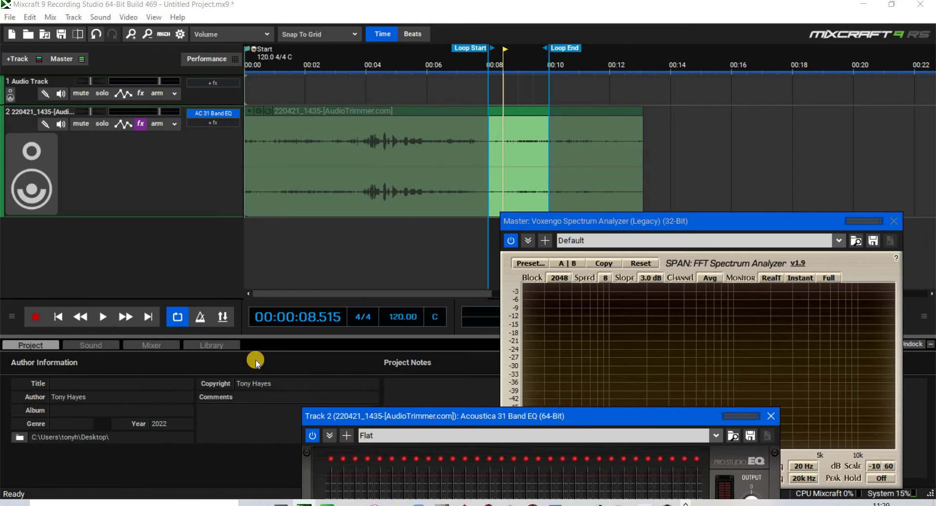
left_click(178, 317)
left_click(455, 121)
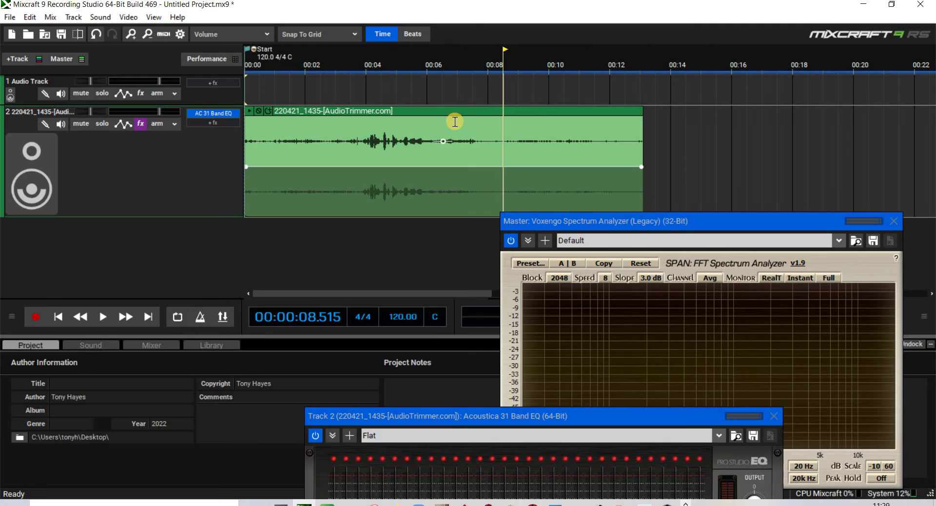
left_click_drag(472, 123, 576, 126)
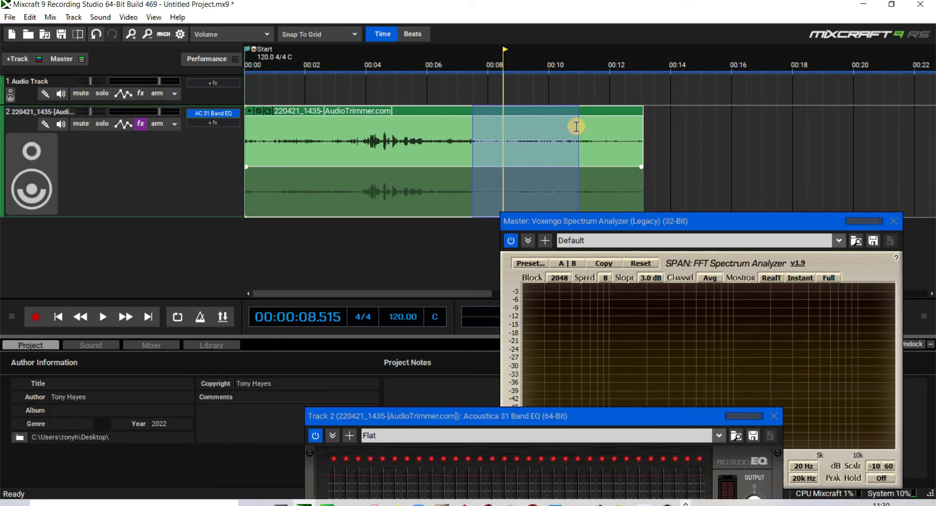
right_click(539, 121)
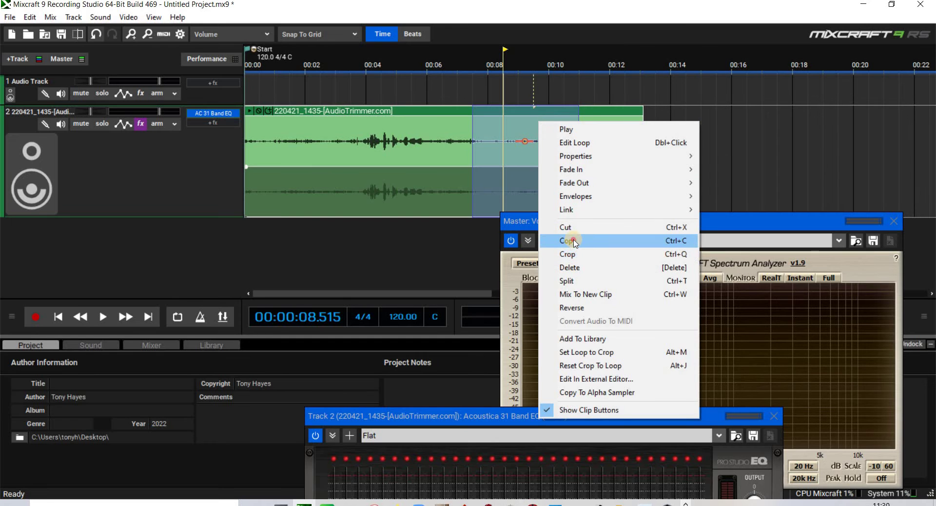
left_click(539, 239)
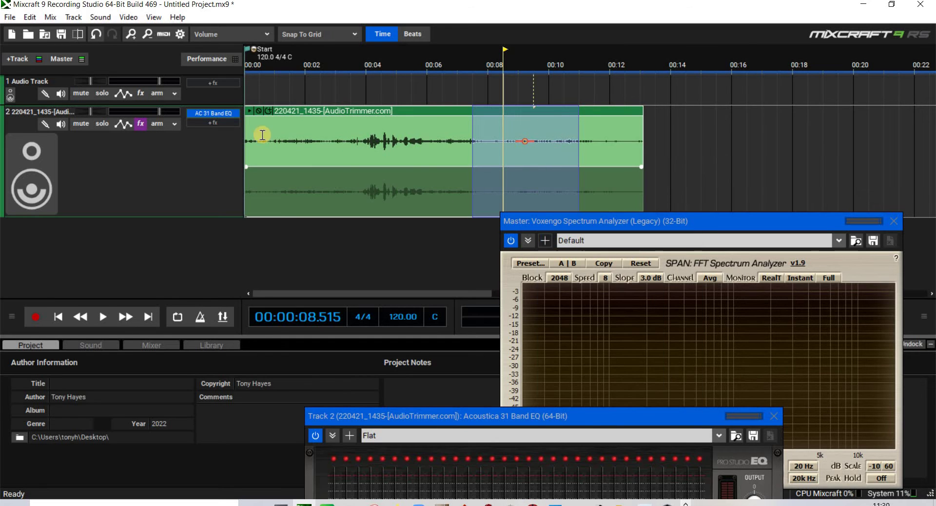
right_click(247, 98)
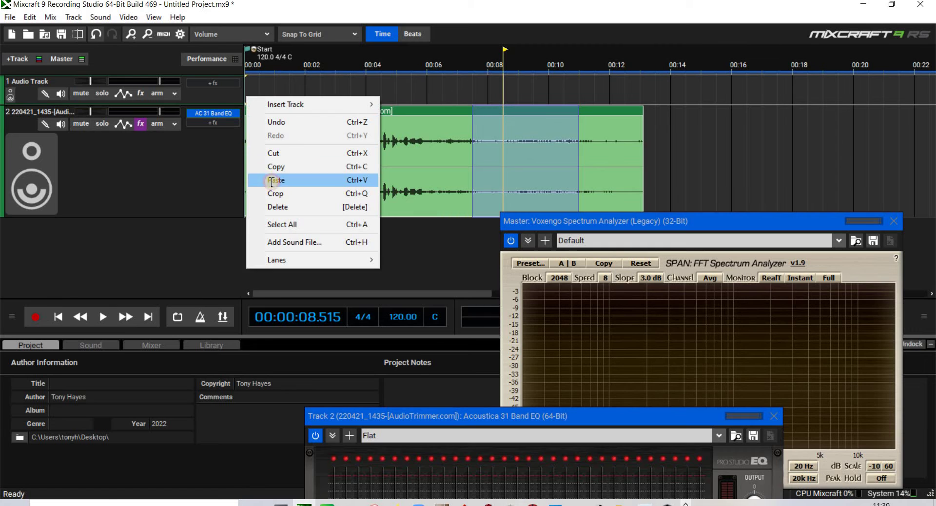
left_click(274, 183)
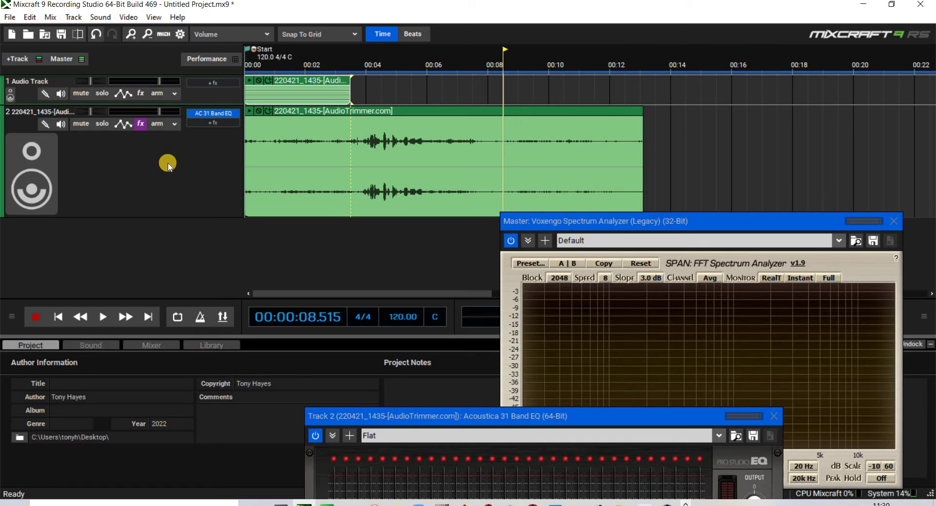
right_click(212, 97)
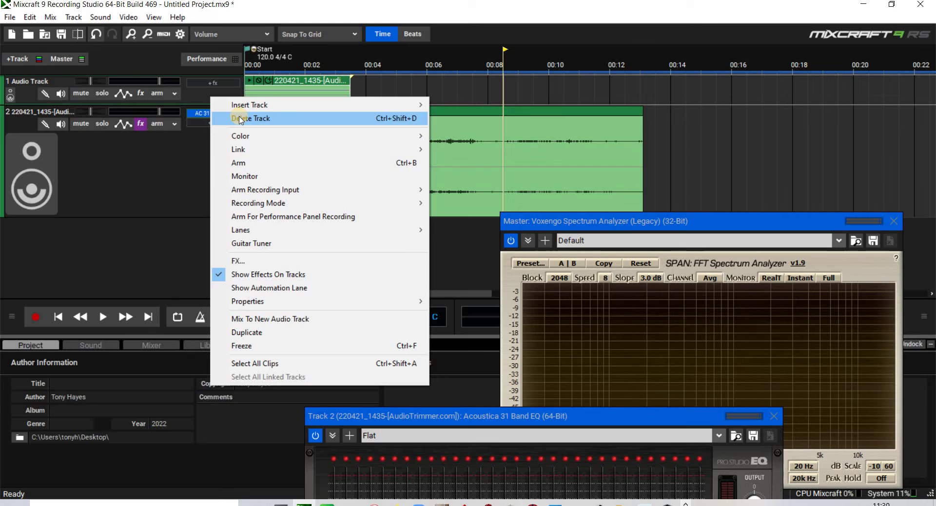
left_click(246, 336)
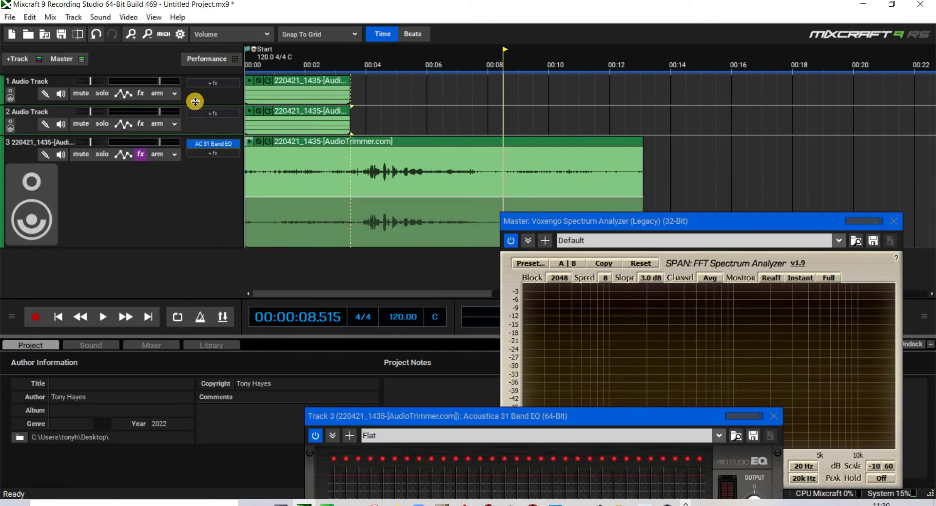
right_click(209, 108)
left_click(222, 125)
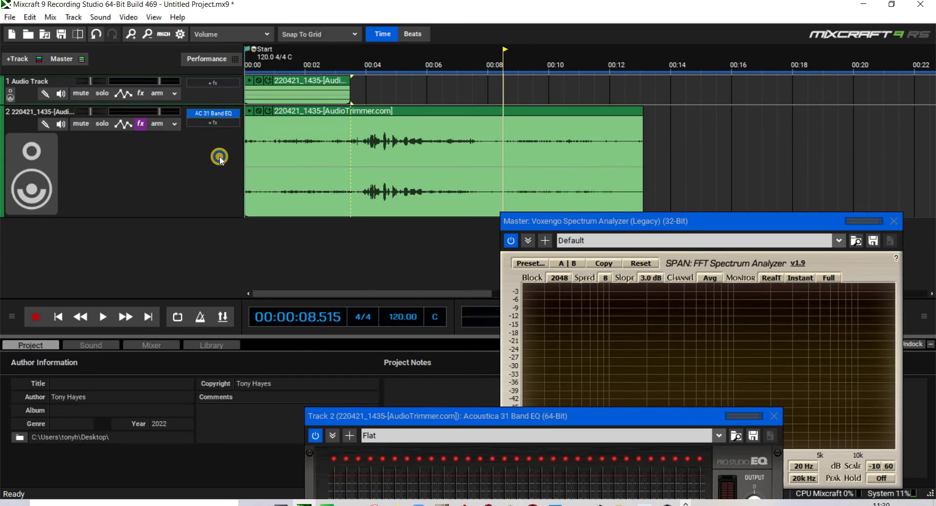
- Duplicate the full clip's track with its 31-band EQ and delete the full clip from the upper of the two tracks
right_click(222, 165)
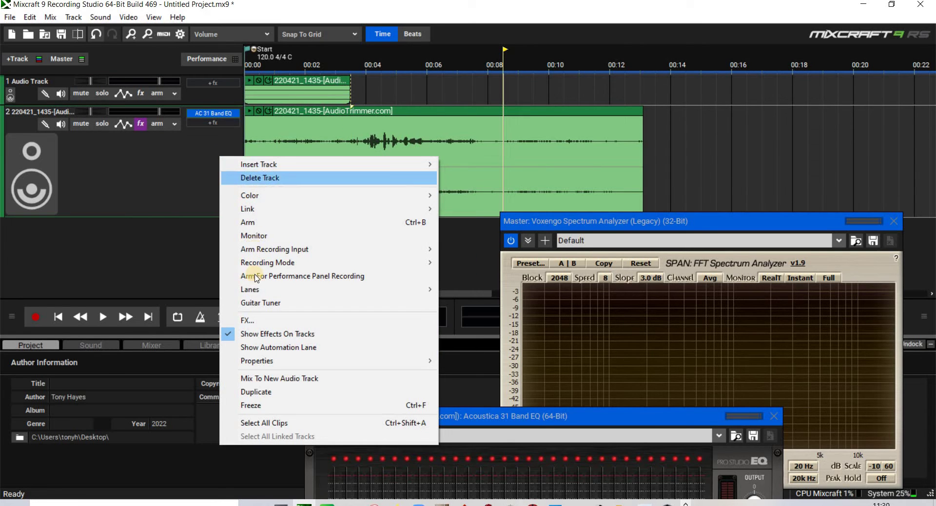
left_click(258, 392)
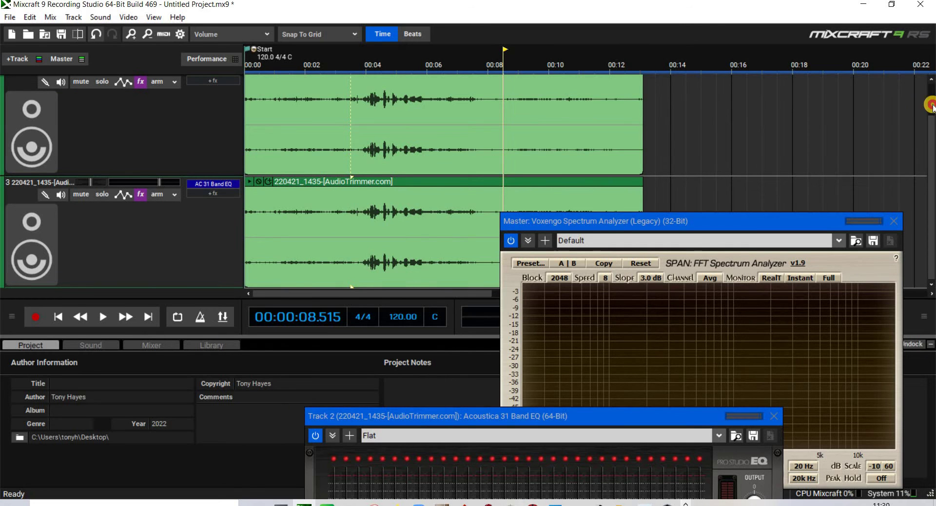
scroll(439, 98, "up", 2)
right_click(437, 112)
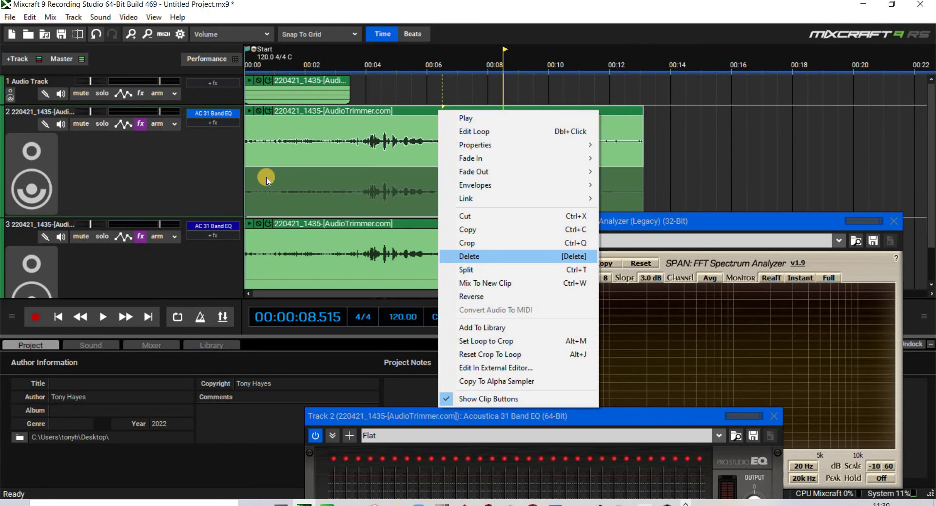
key("Return")
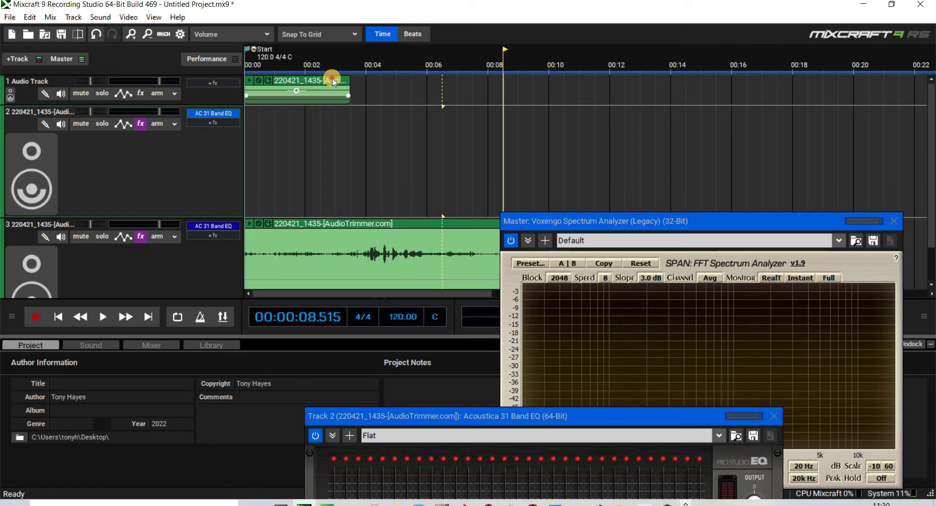
- Move the short excerpt to the start of the emptied EQ track and delete the blank Audio Track
left_click_drag(334, 81, 259, 209)
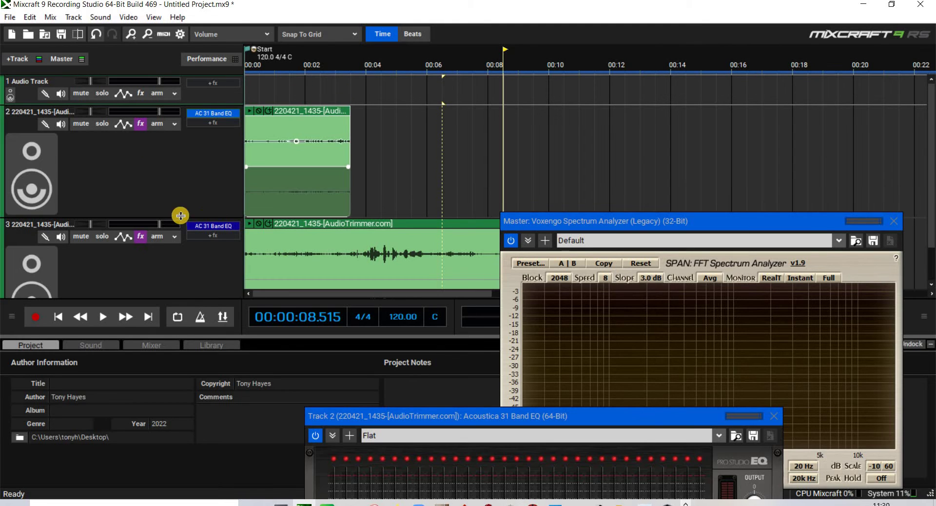
right_click(212, 99)
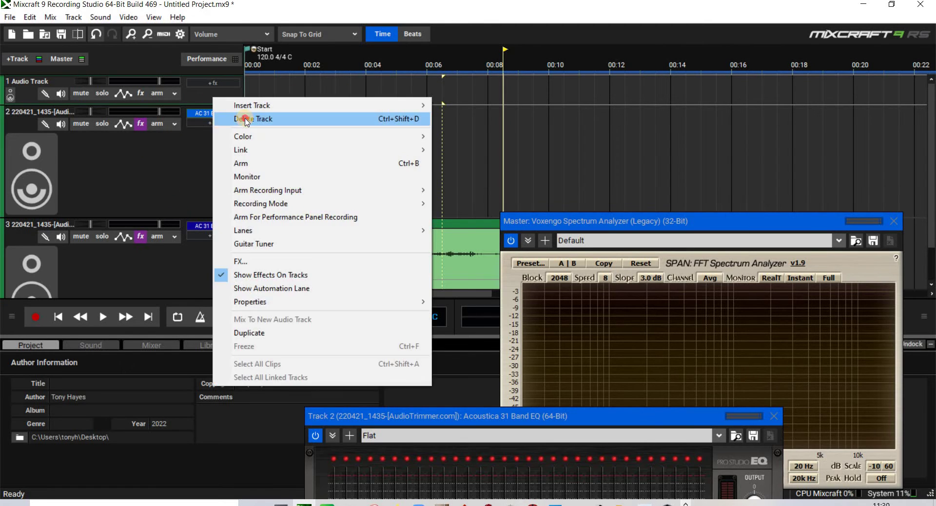
key("Return")
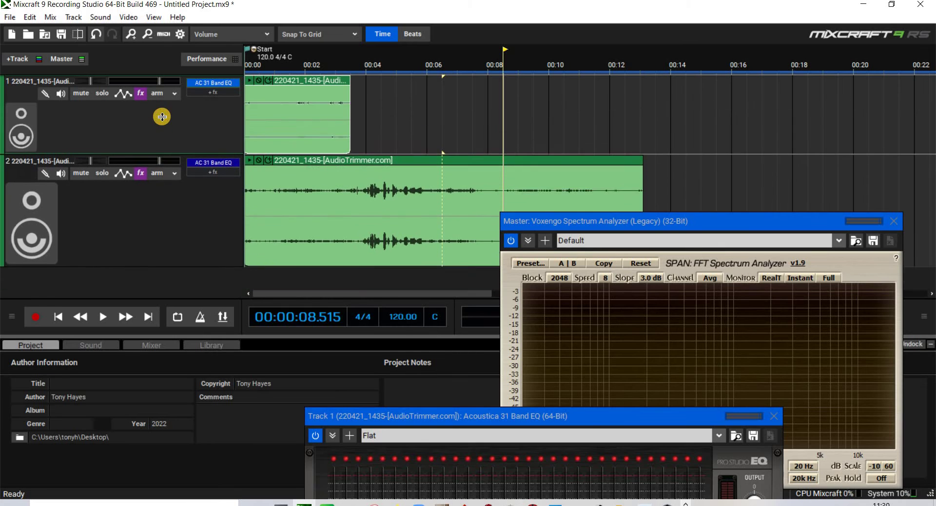
- Solo the excerpt's track and play it from the start of the timeline
left_click(101, 94)
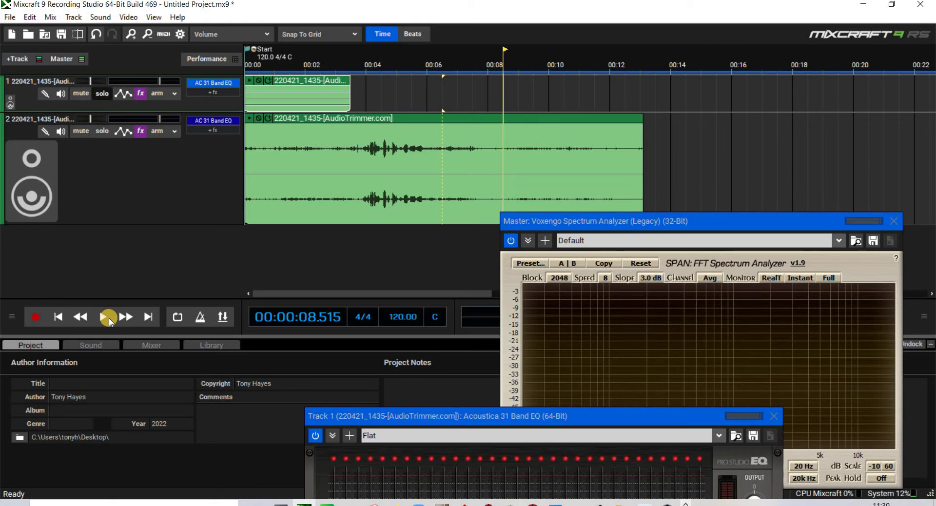
left_click(58, 317)
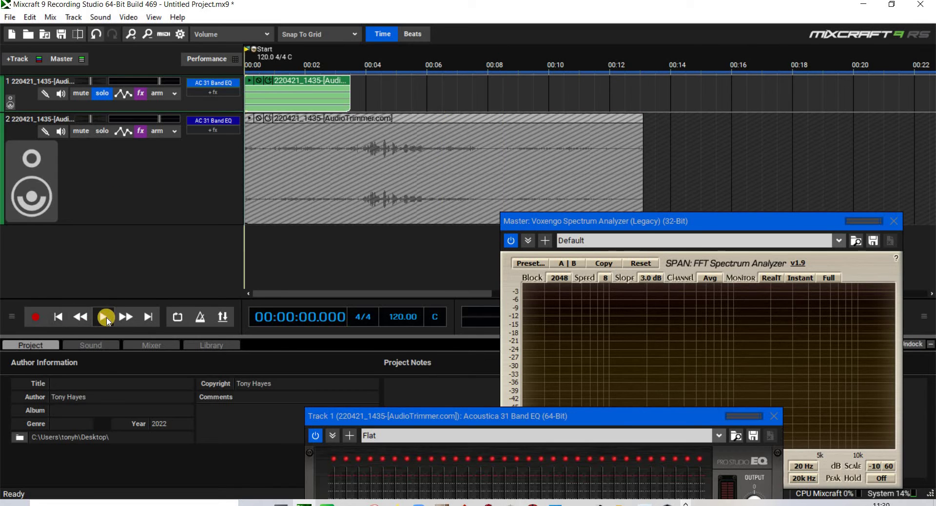
left_click(103, 317)
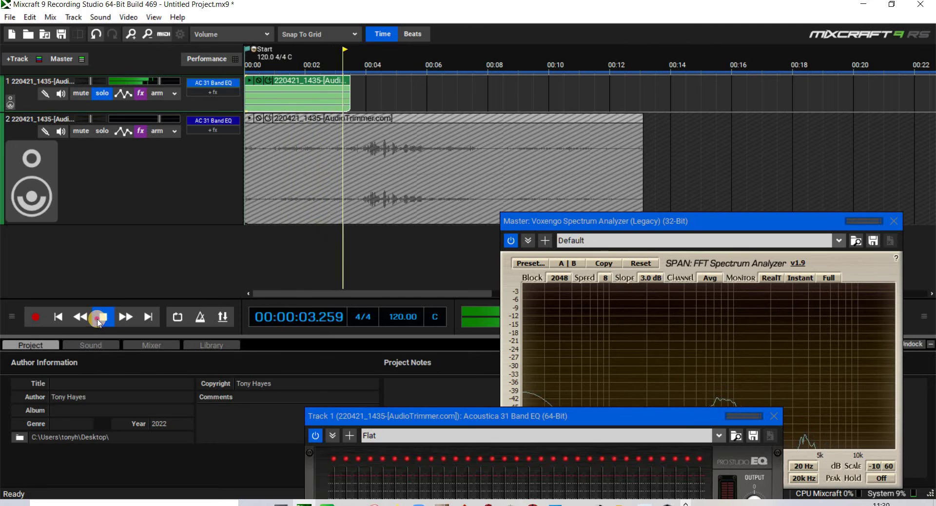
- Stop playback, mute the short excerpt's track and turn off its solo
left_click(103, 320)
left_click(81, 93)
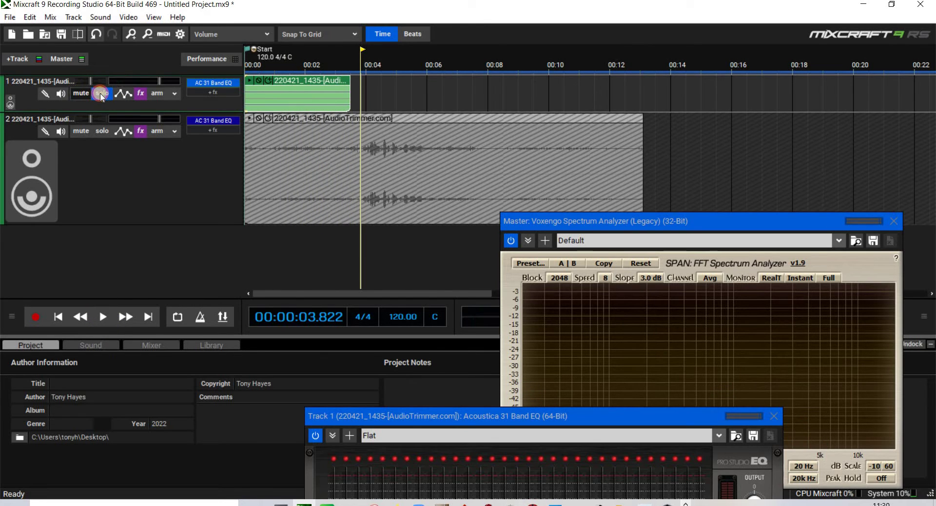
left_click(104, 95)
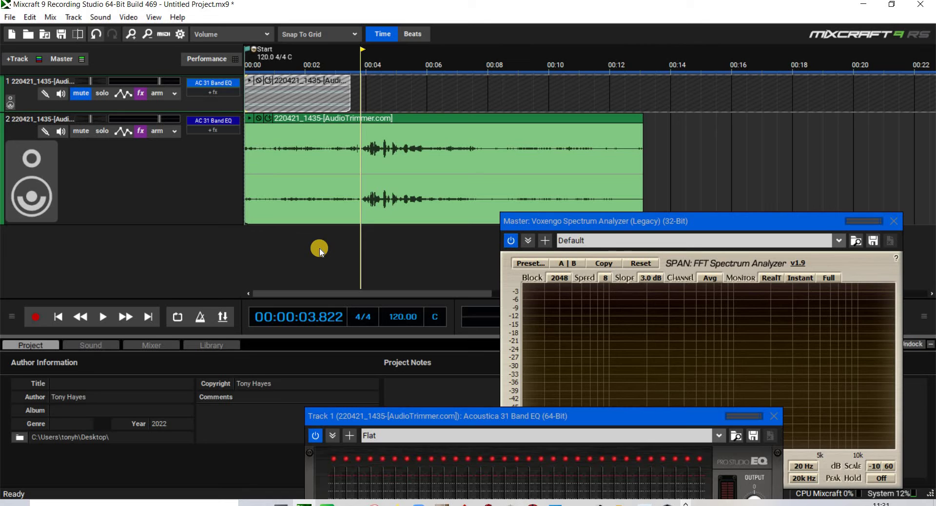
- Turn on looping and set the loop region from 10 to about 13 seconds, at the end of the full clip
left_click(178, 318)
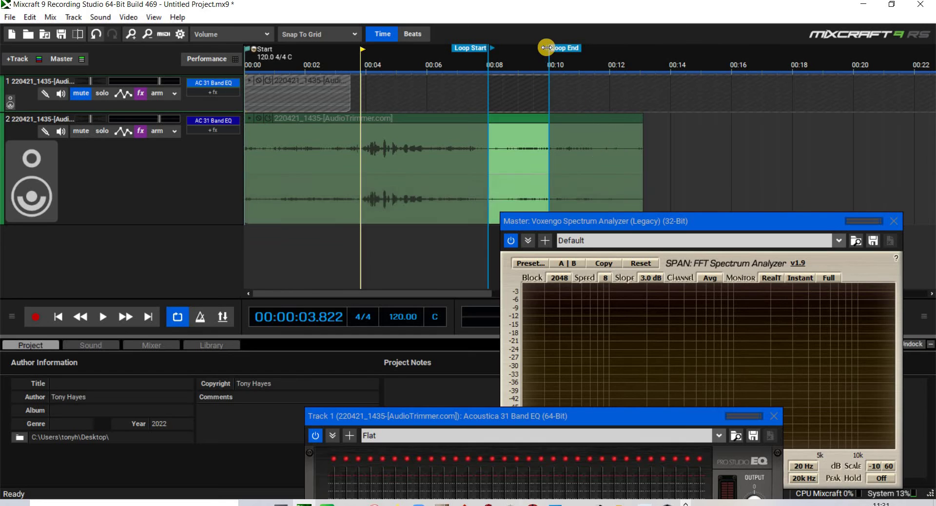
left_click_drag(547, 47, 638, 51)
mouse_move(488, 49)
left_mouse_down()
mouse_move(563, 64)
mouse_move(550, 65)
left_mouse_up()
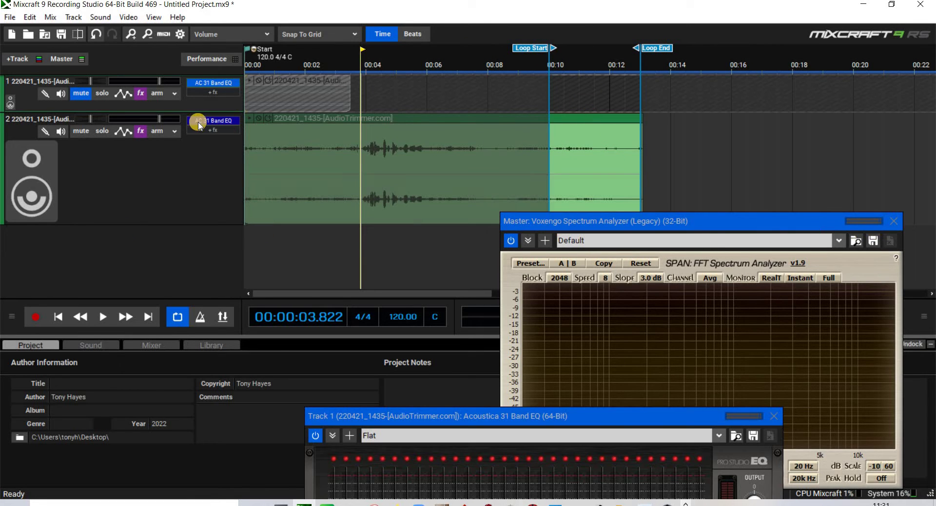
- Reset the full clip's 31-band EQ to the Flat preset and close the excerpt track's EQ window
left_click(213, 121)
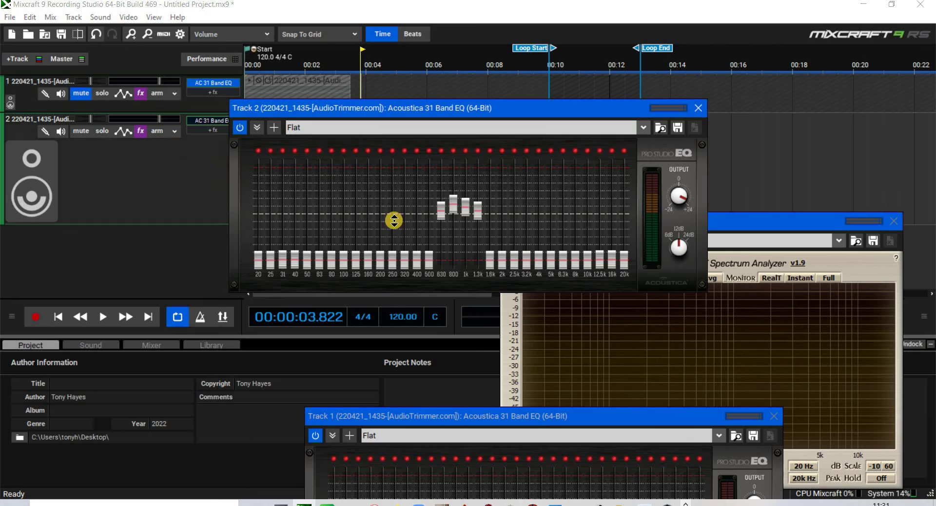
left_click(644, 127)
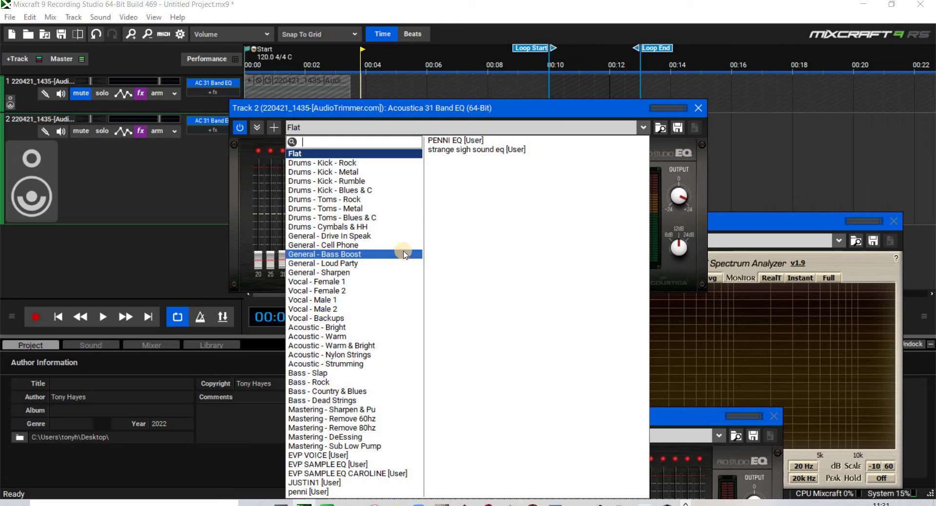
left_click(536, 200)
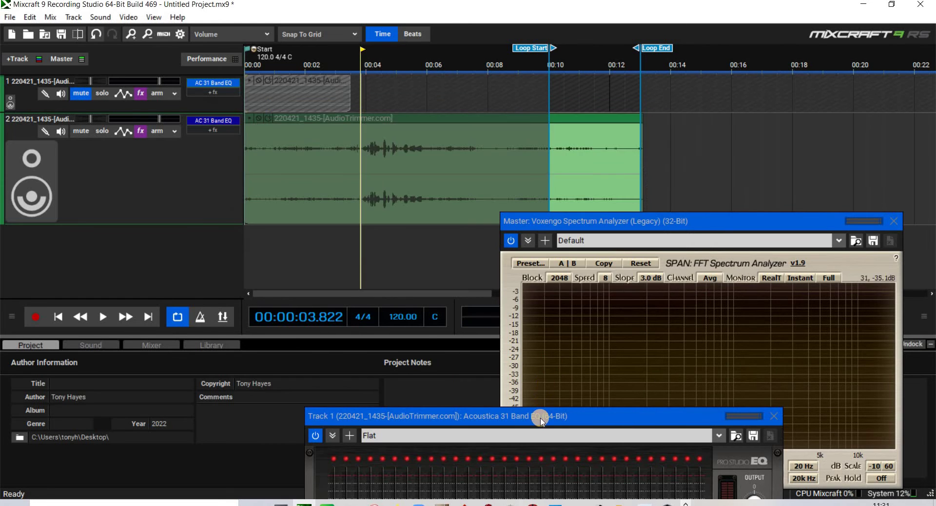
left_click_drag(539, 416, 229, 257)
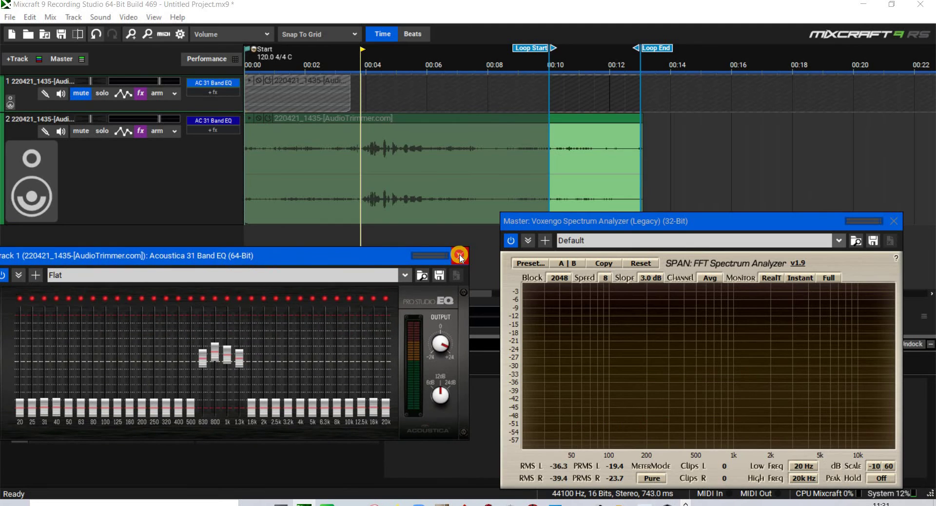
left_click(459, 255)
- Compare the 31-band EQ settings of both tracks and close the two EQ windows
left_click(219, 121)
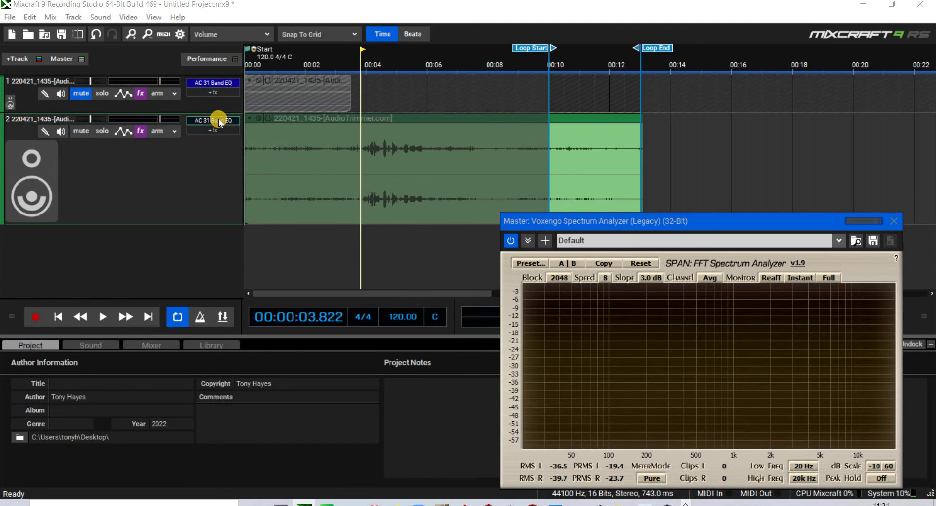
left_click(213, 83)
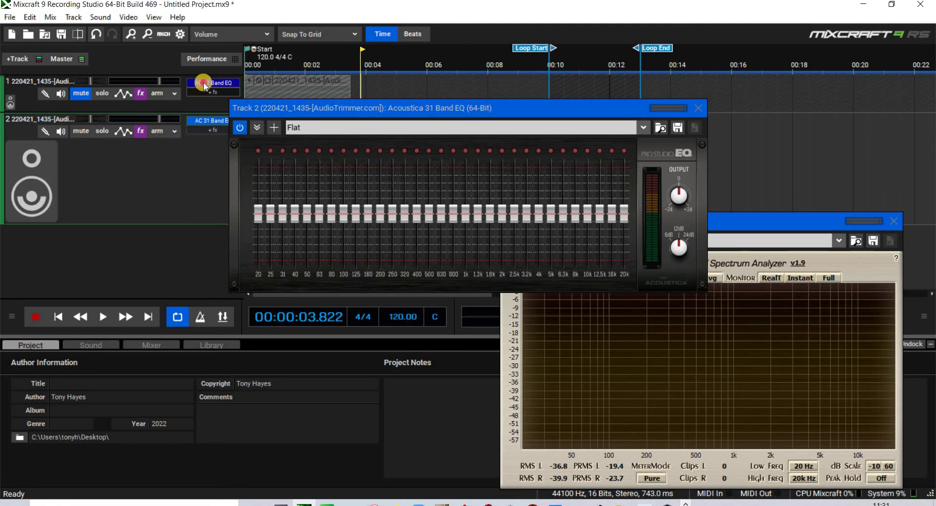
left_click(460, 255)
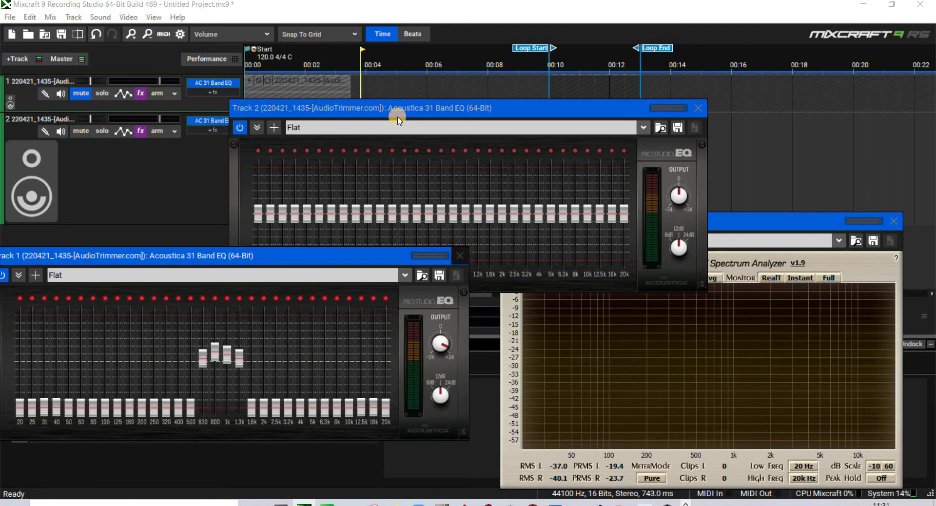
mouse_move(235, 288)
left_mouse_down()
mouse_move(272, 318)
mouse_move(235, 288)
left_mouse_up()
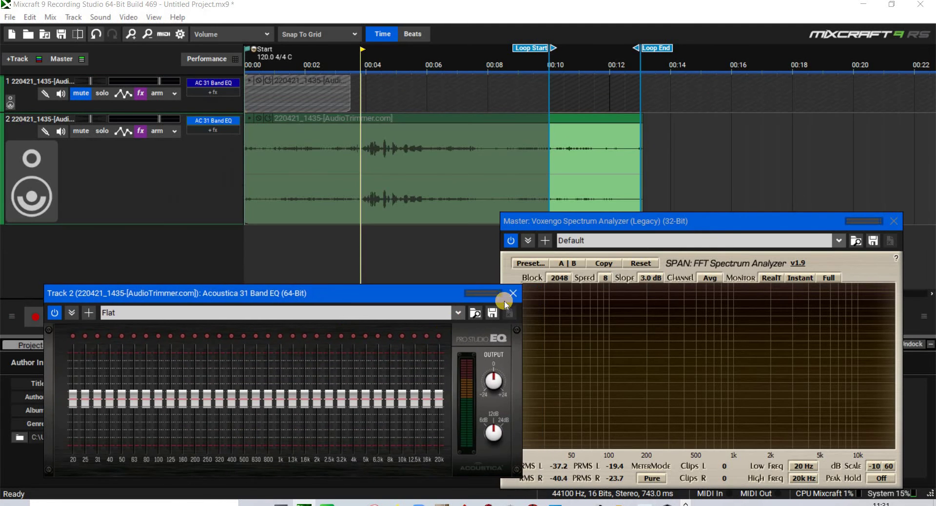
left_click(516, 296)
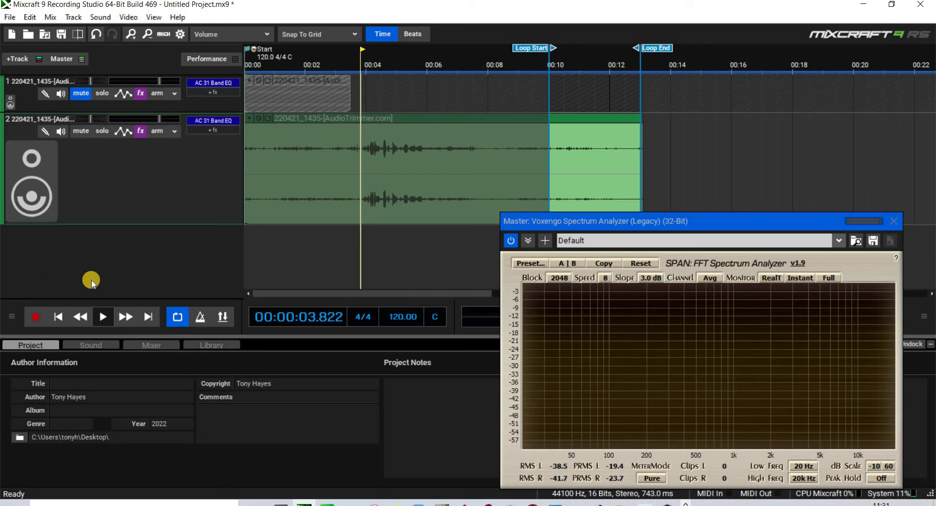
- Play the looped section while raising the output level of the full clip's 31-band EQ, and stop playback
left_click(105, 316)
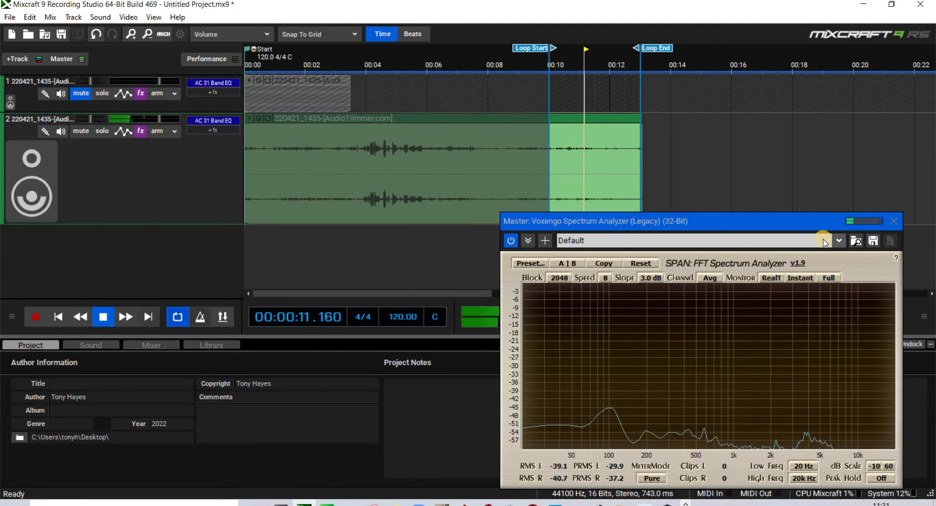
left_click(222, 121)
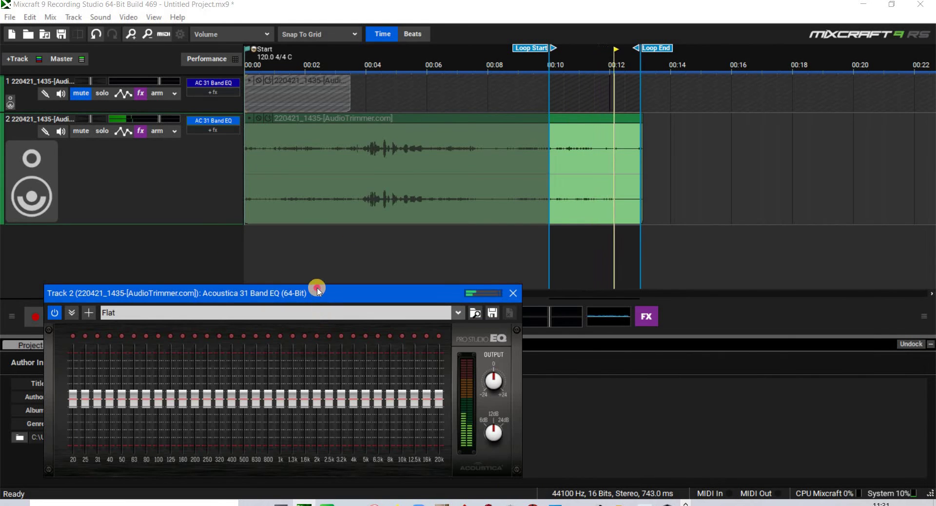
left_click_drag(317, 293, 491, 241)
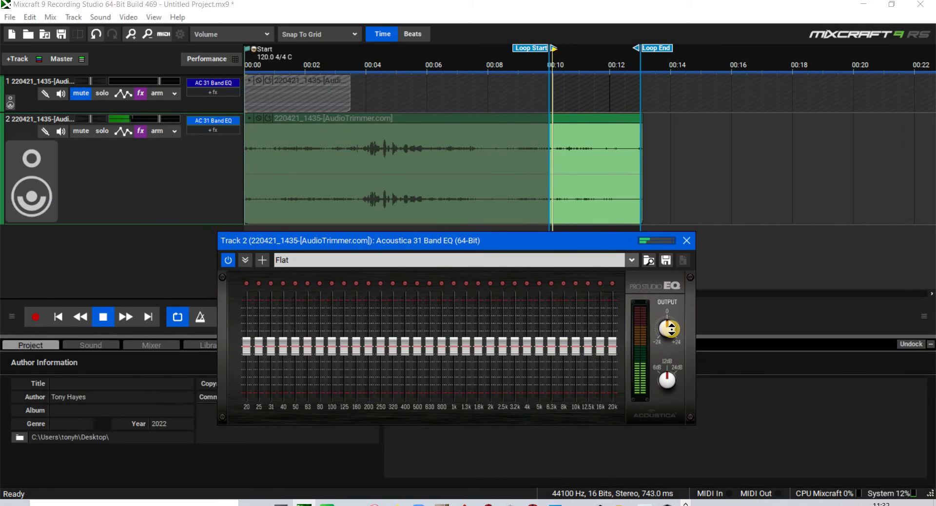
mouse_move(653, 334)
left_mouse_down()
mouse_move(660, 294)
mouse_move(662, 341)
mouse_move(665, 323)
left_mouse_up()
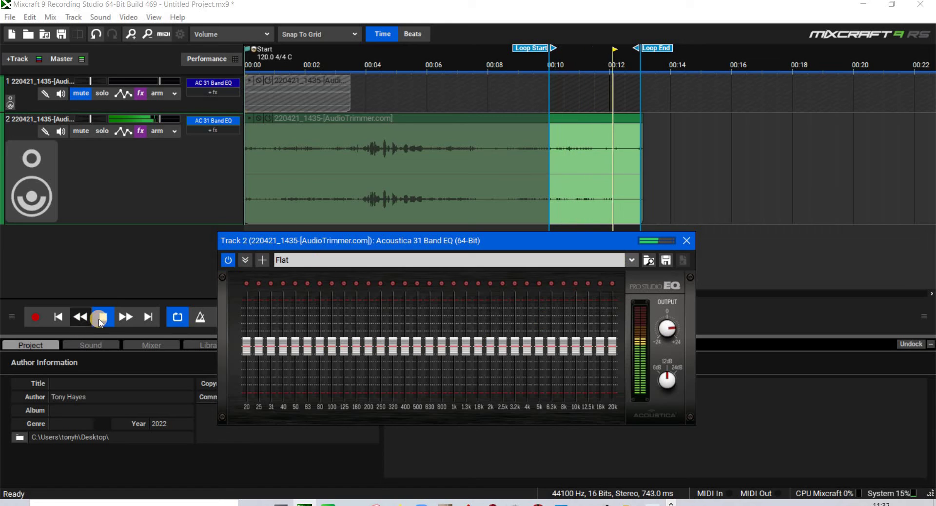
key("space")
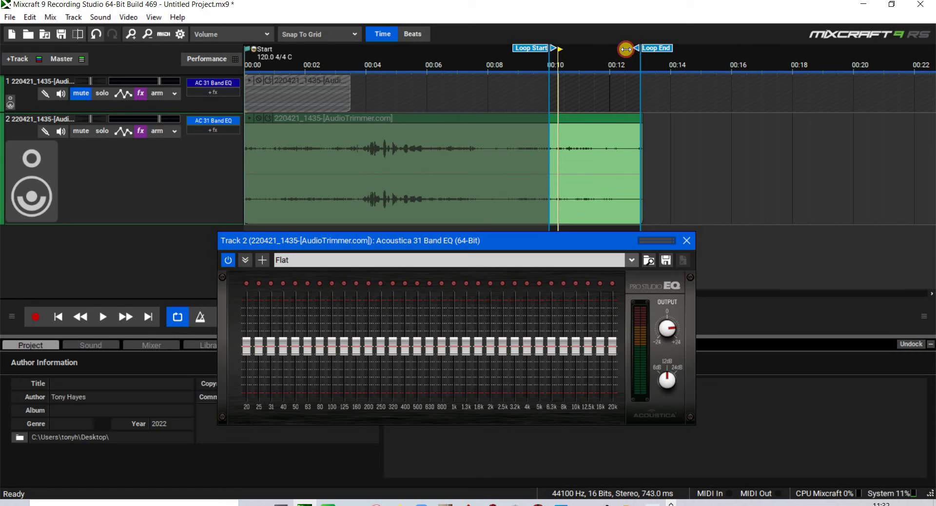
- Shorten the loop to end at 12 seconds and listen to that section
left_click_drag(626, 49, 612, 56)
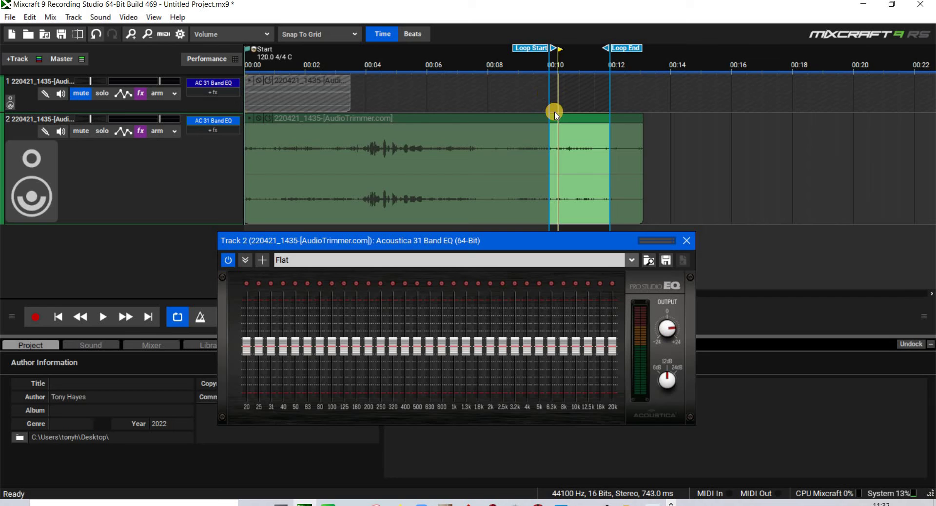
left_click(103, 318)
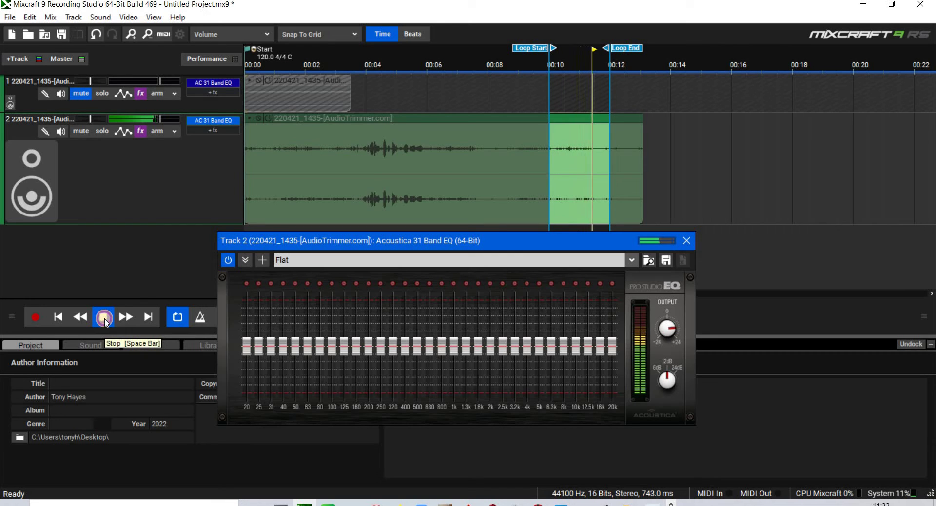
left_click(105, 320)
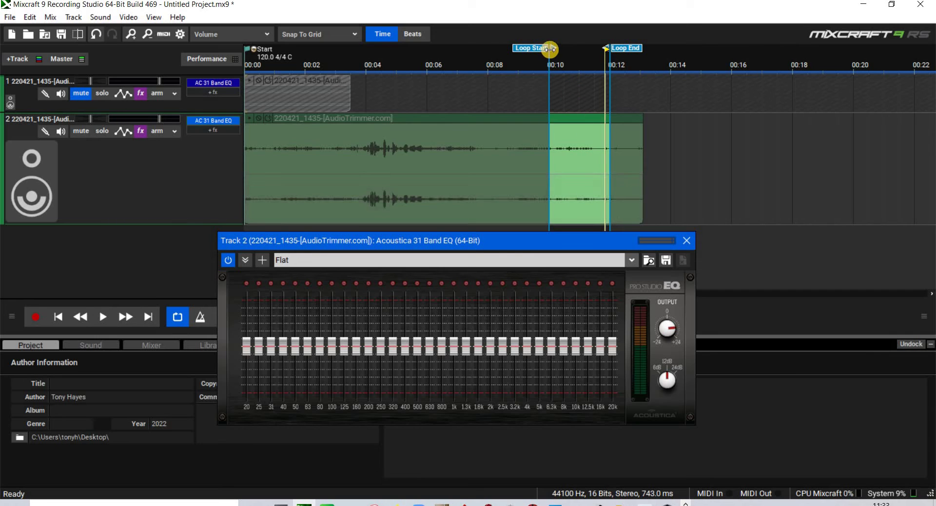
- Set the loop region from about 11.5 to 13.5 seconds and listen to the clip's final section
mouse_move(573, 57)
left_mouse_down()
mouse_move(600, 65)
mouse_move(643, 54)
left_mouse_up()
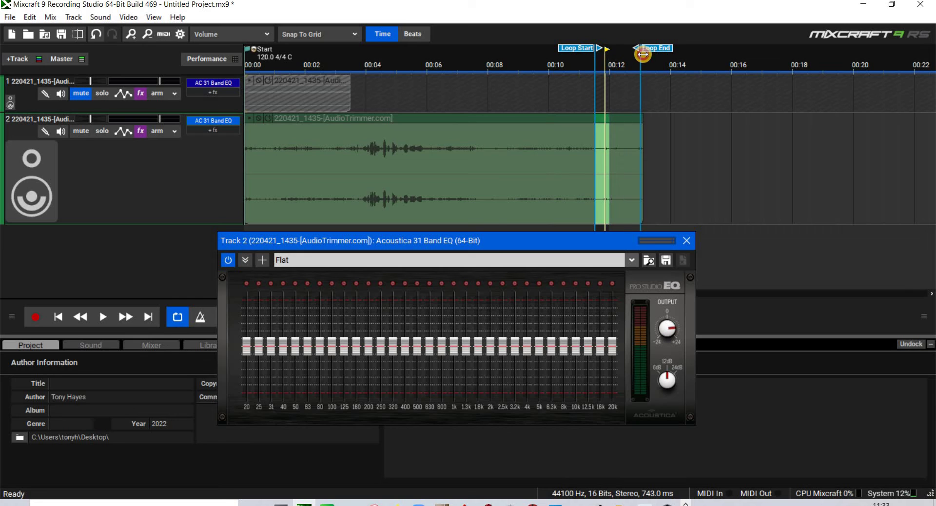
left_click(595, 54)
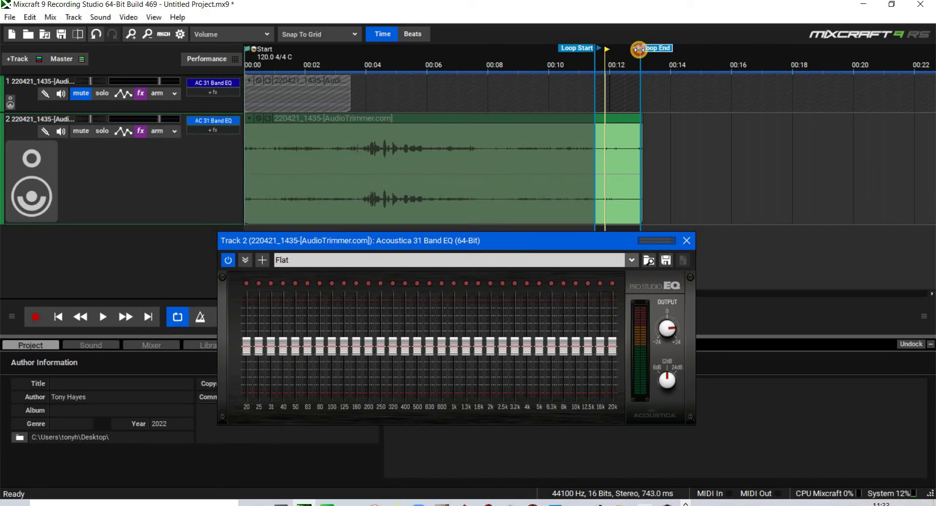
left_click_drag(647, 49, 658, 49)
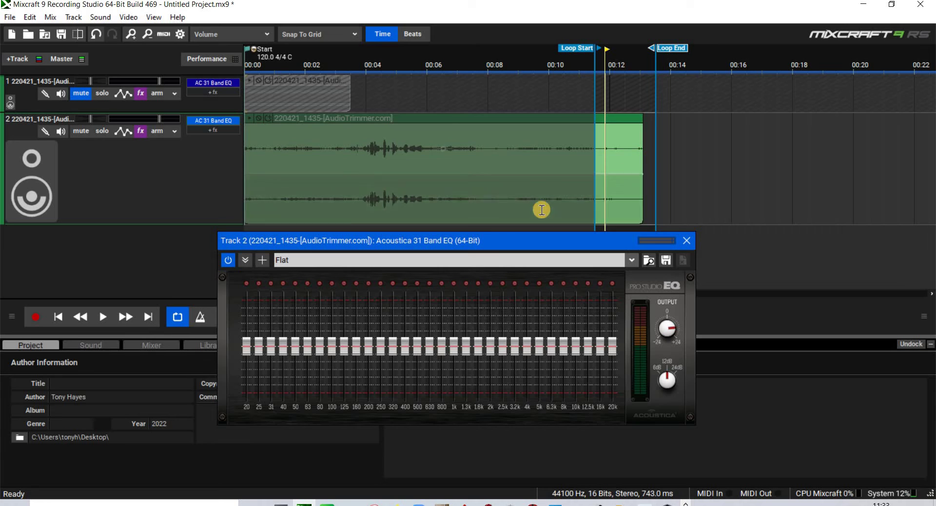
left_click(104, 317)
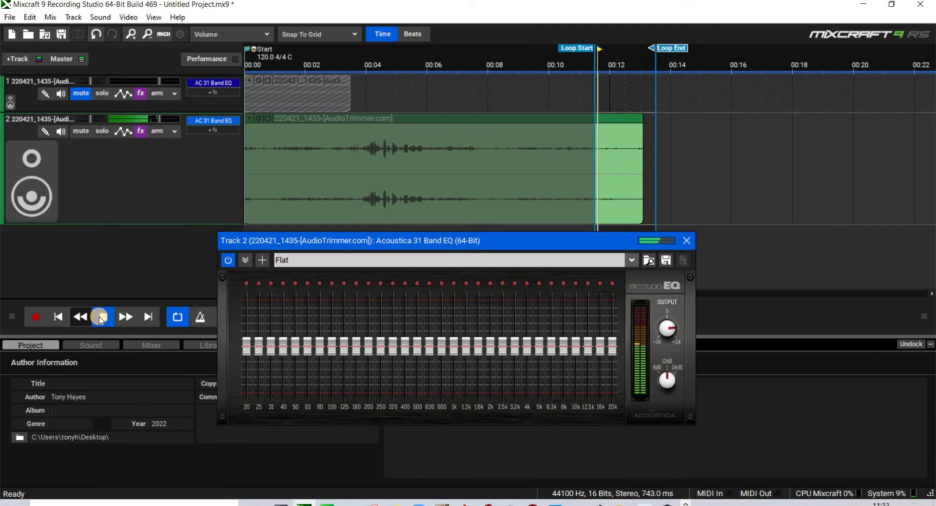
left_click(104, 318)
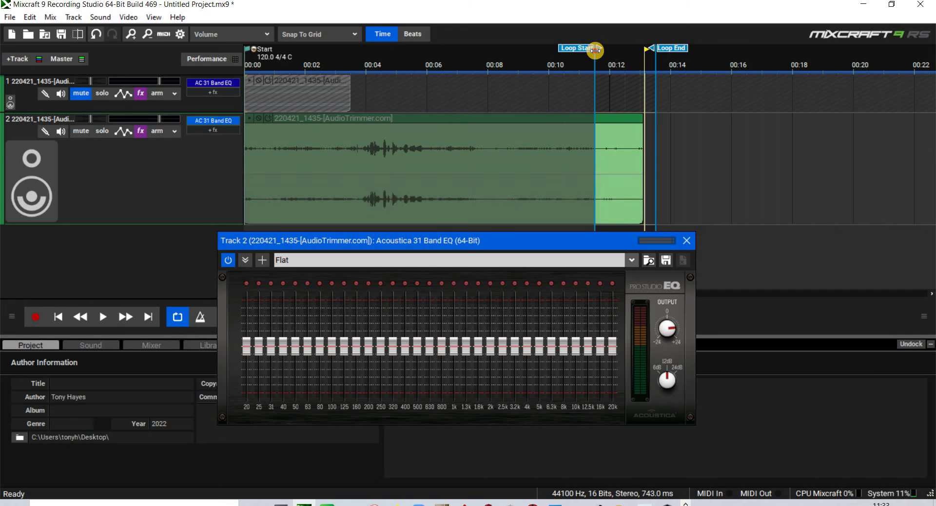
- Play the loop again and examine it in the master track's Voxengo Spectrum Analyzer, checking the available monitor modes
left_click(106, 317)
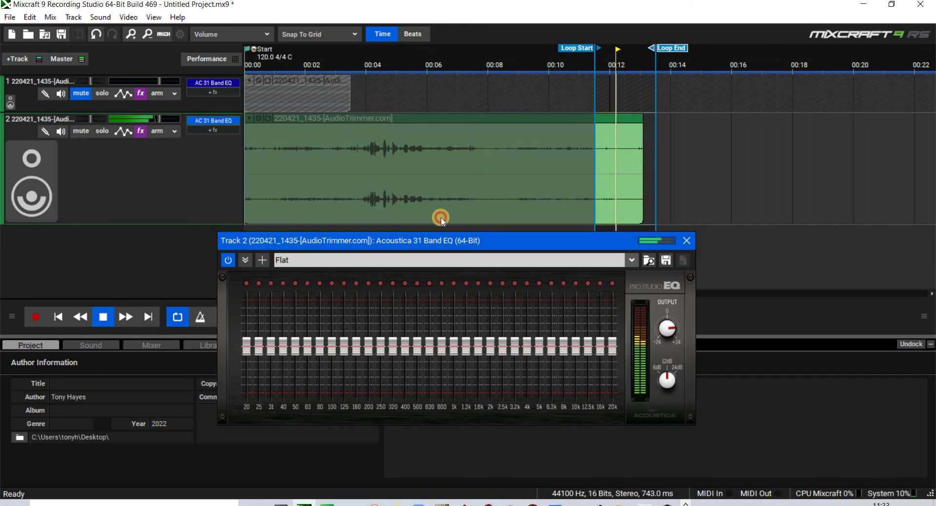
left_click_drag(343, 238, 157, 132)
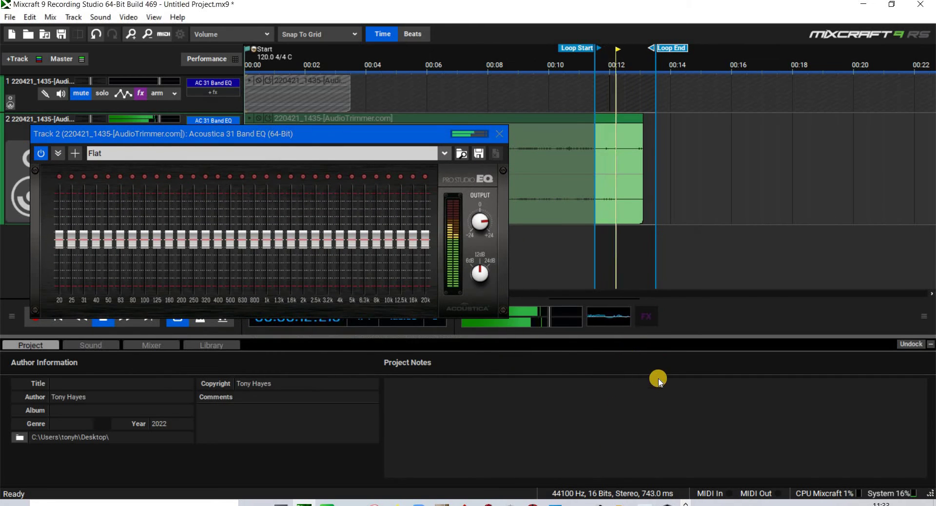
left_click(646, 316)
left_click(550, 96)
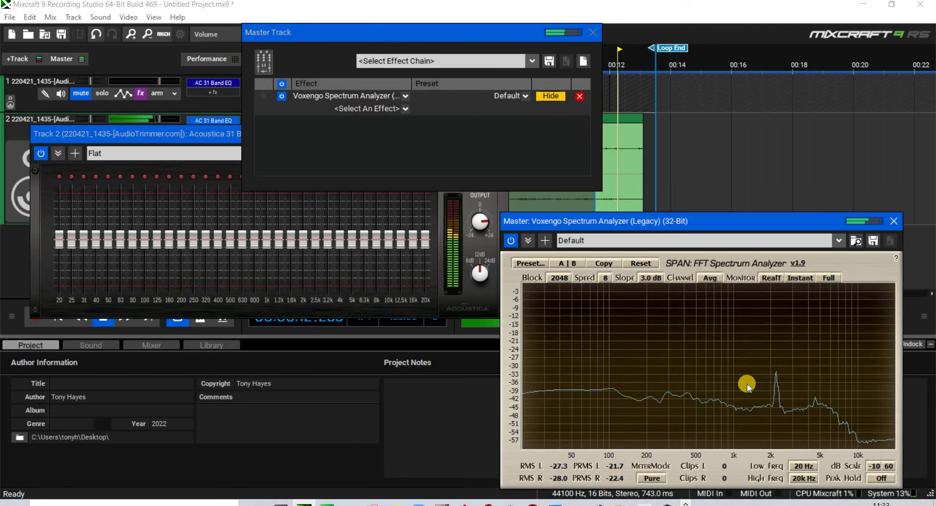
left_click(770, 278)
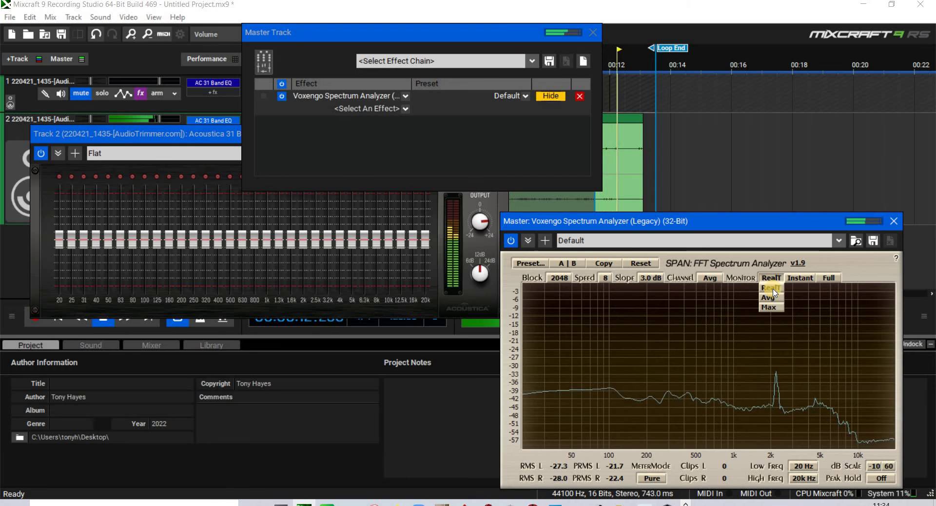
left_click(763, 325)
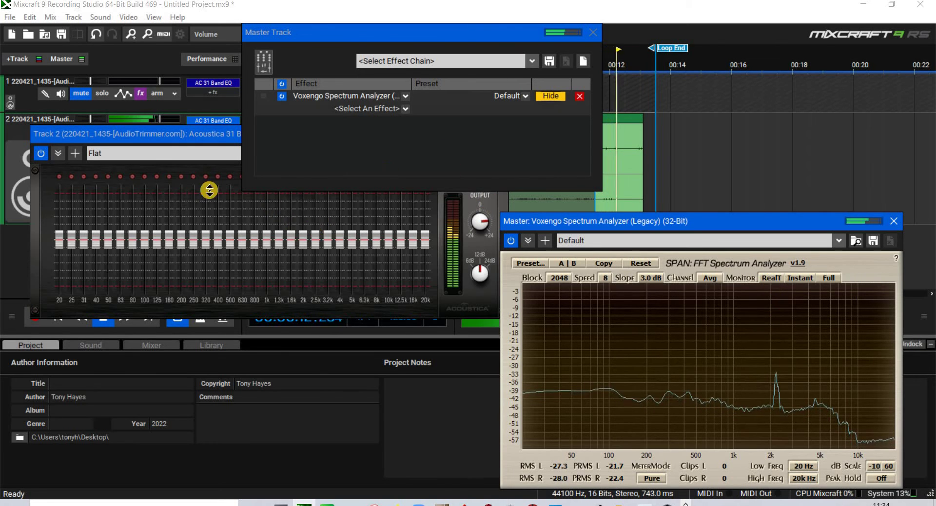
- Readjust the output level of the full clip's EQ, close the EQ and spectrum analyser windows, and stop playback
left_click_drag(174, 136, 148, 254)
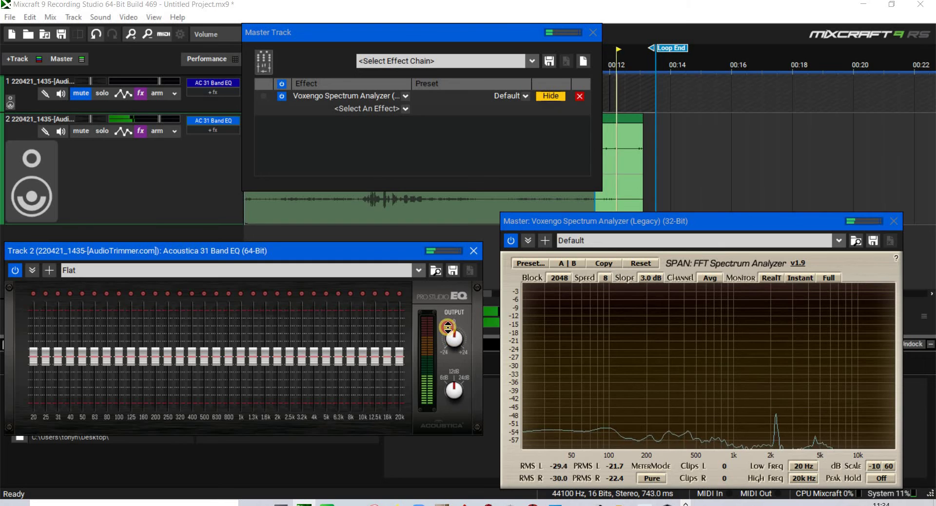
left_click_drag(447, 327, 445, 296)
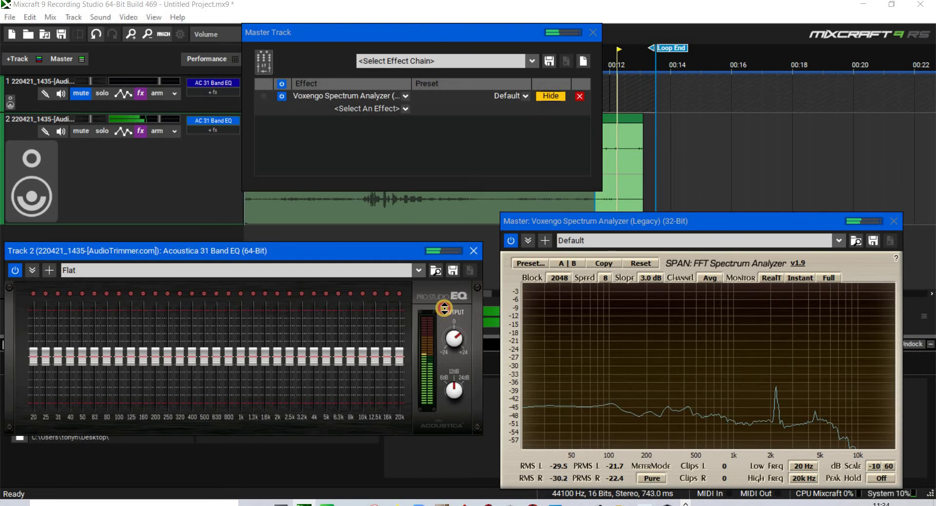
left_click(473, 251)
left_click(223, 317)
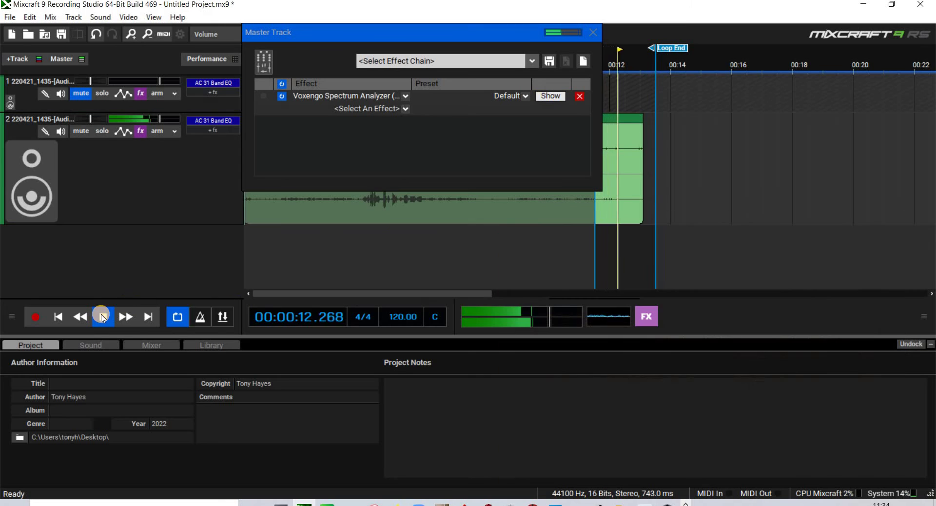
left_click(103, 317)
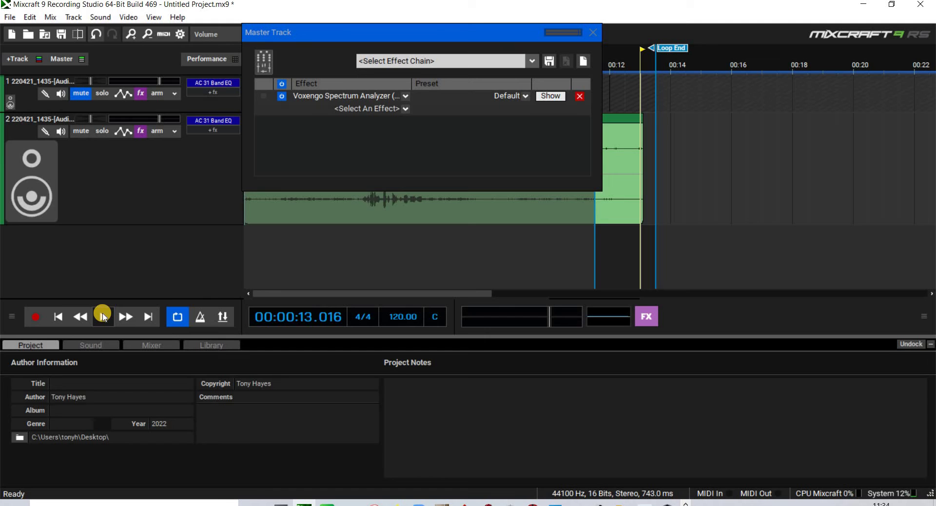
- Close the master track effects window, set the loop region from 10 to 12 seconds and play it
left_click(590, 32)
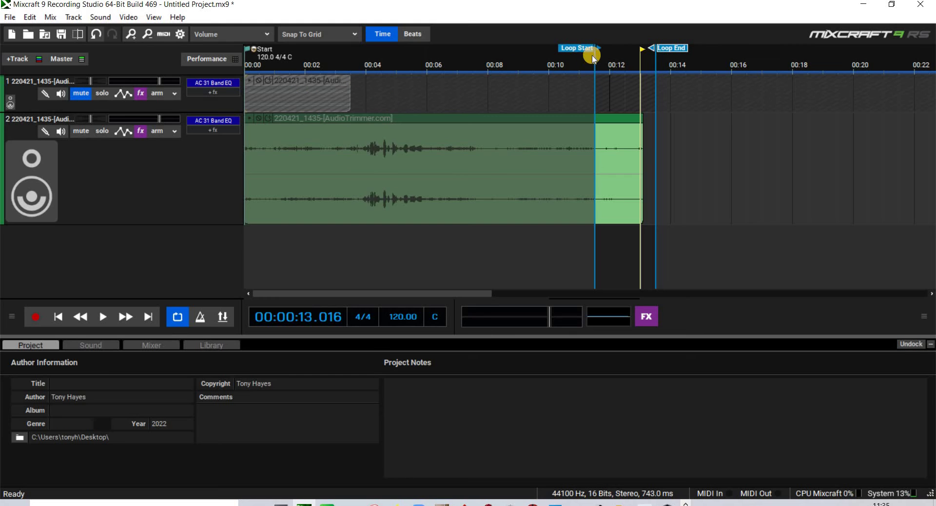
mouse_move(551, 55)
left_mouse_down()
mouse_move(500, 58)
mouse_move(550, 62)
left_mouse_up()
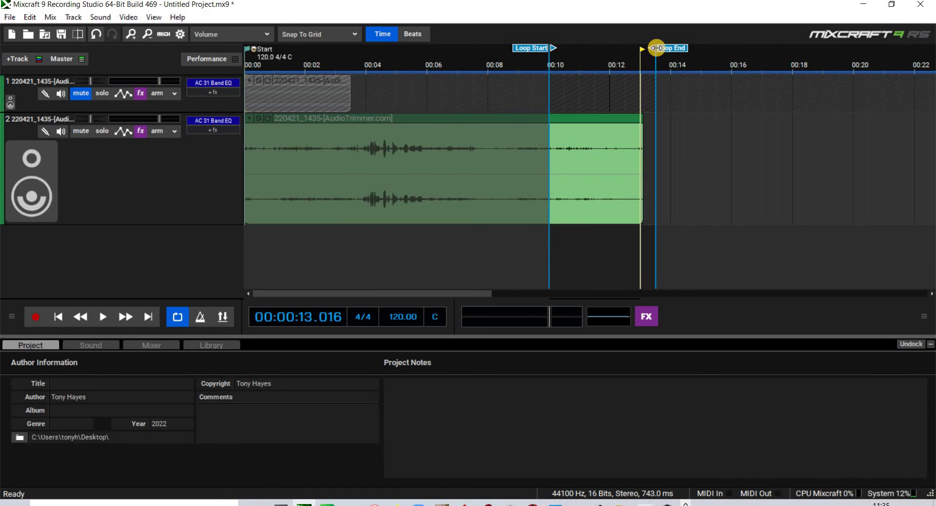
left_click_drag(629, 51, 610, 49)
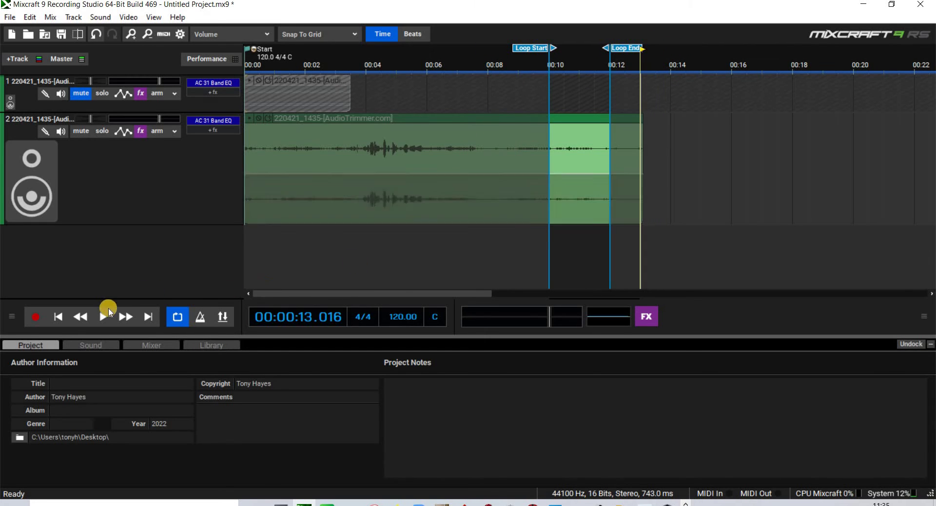
left_click(103, 316)
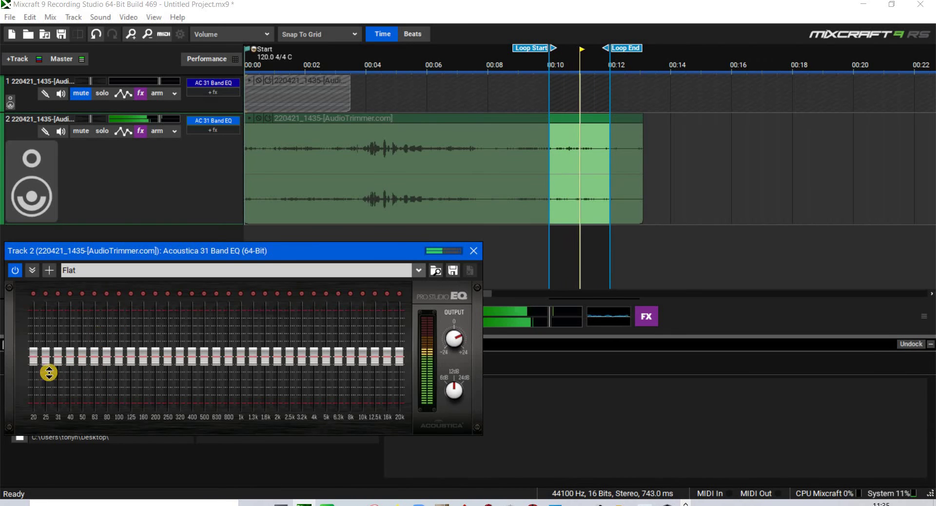
- In the full clip's 31-band EQ, pull down the 20–250 Hz, 630 Hz and 1.3k–20k bands, keeping 320–500 Hz, 800 Hz and 1k at neutral
left_click(32, 406)
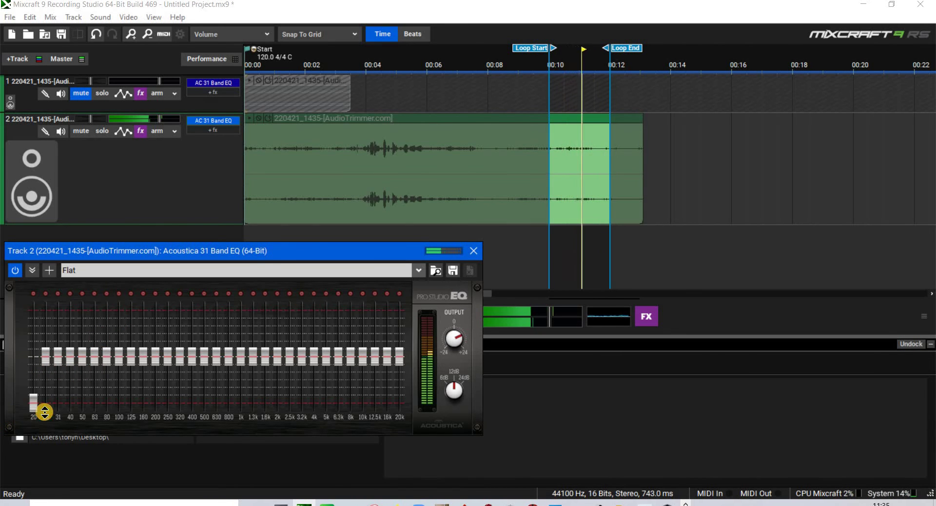
mouse_move(53, 411)
left_mouse_down()
mouse_move(111, 397)
mouse_move(126, 404)
left_mouse_up()
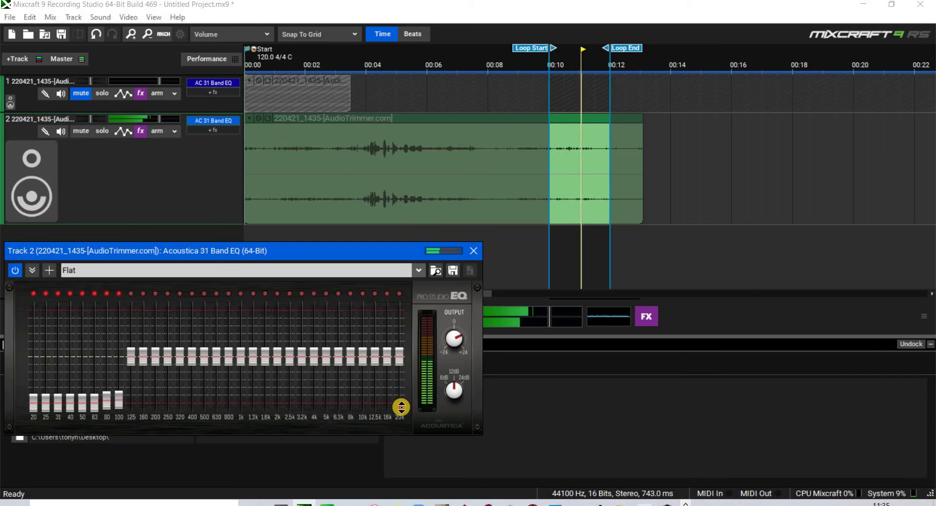
mouse_move(399, 405)
left_mouse_down()
mouse_move(369, 415)
mouse_move(253, 413)
left_mouse_up()
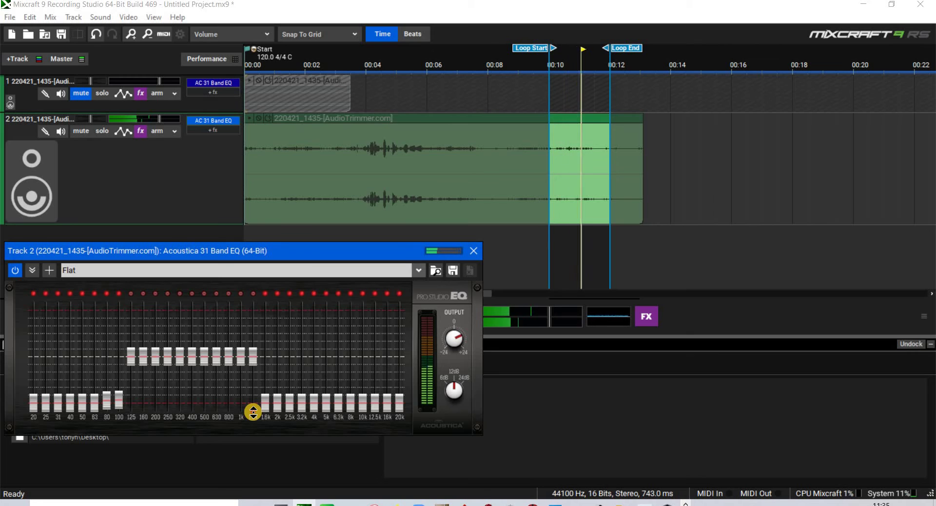
mouse_move(253, 412)
left_mouse_down()
mouse_move(229, 411)
mouse_move(228, 357)
left_mouse_up()
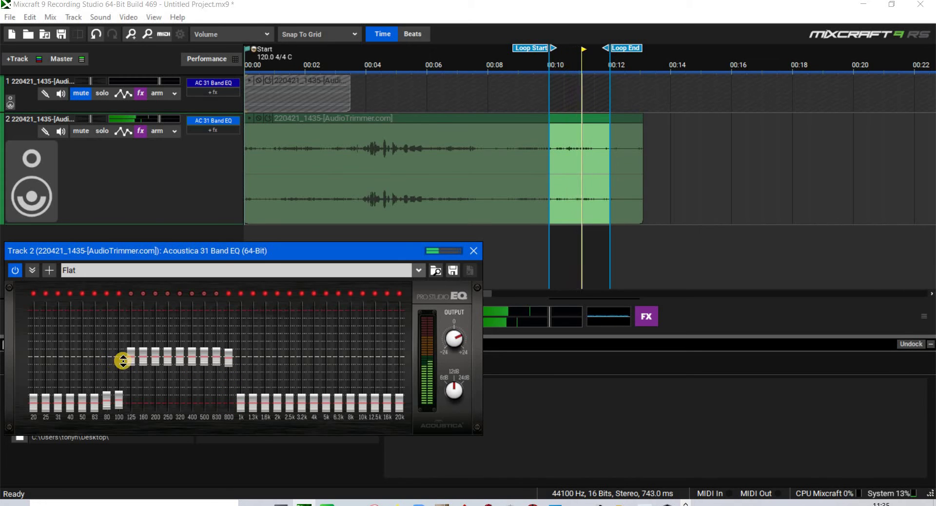
mouse_move(128, 359)
left_mouse_down()
mouse_move(131, 418)
mouse_move(118, 406)
mouse_move(245, 410)
left_mouse_up()
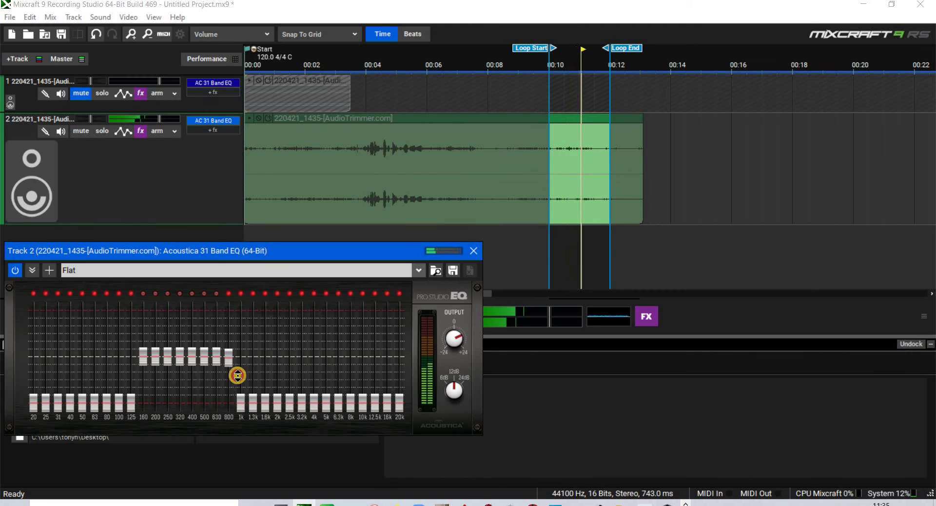
mouse_move(237, 376)
left_mouse_down()
mouse_move(234, 356)
mouse_move(141, 357)
mouse_move(140, 406)
mouse_move(156, 360)
mouse_move(156, 418)
mouse_move(163, 362)
mouse_move(166, 408)
mouse_move(178, 355)
mouse_move(179, 403)
mouse_move(179, 356)
mouse_move(219, 383)
mouse_move(217, 408)
left_mouse_up()
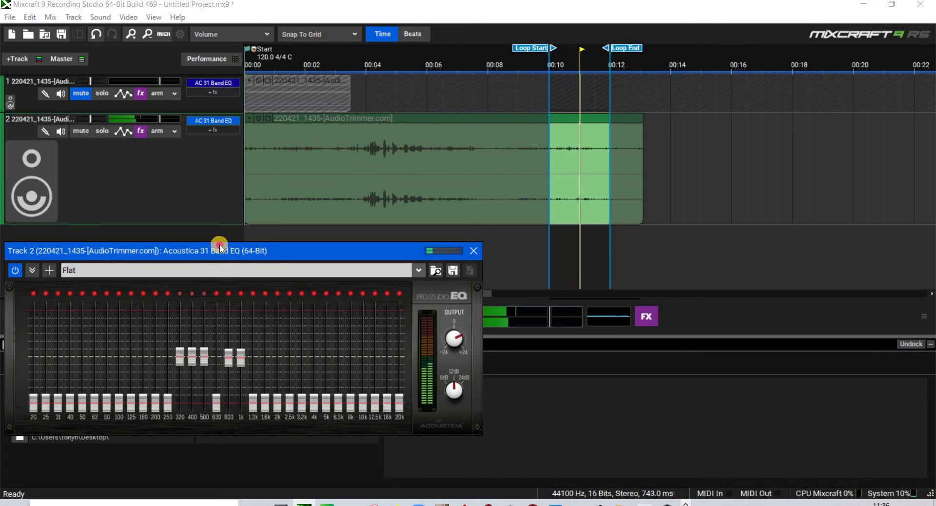
- Move the EQ window clear of the transport controls and stop playback
left_click_drag(220, 249, 488, 200)
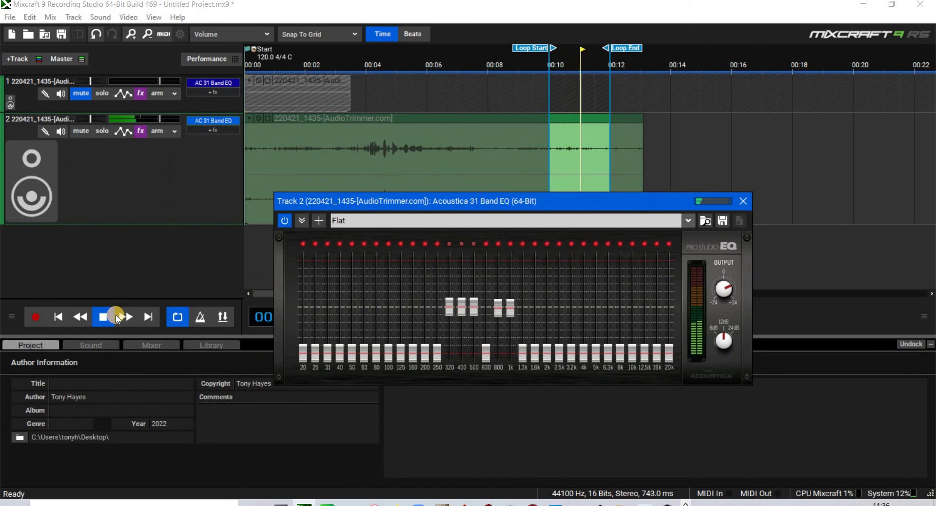
left_click(115, 316)
left_click(351, 391)
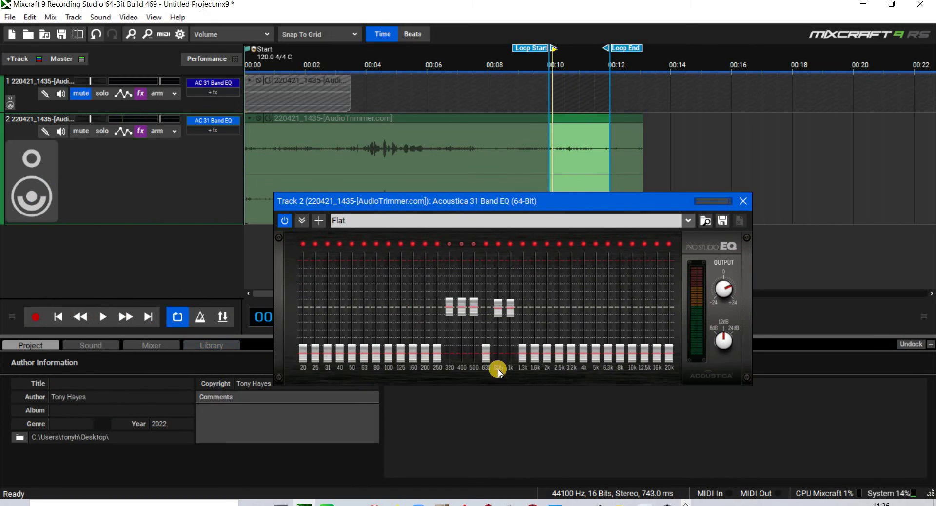
left_click(497, 371)
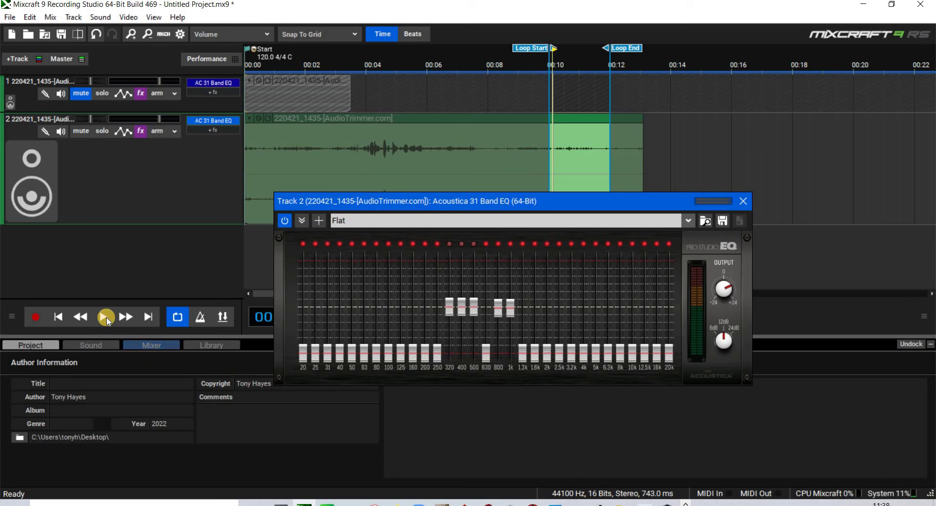
- Play the loop while raising the 630 Hz band to moderately above neutral, then stop playback
left_click(103, 317)
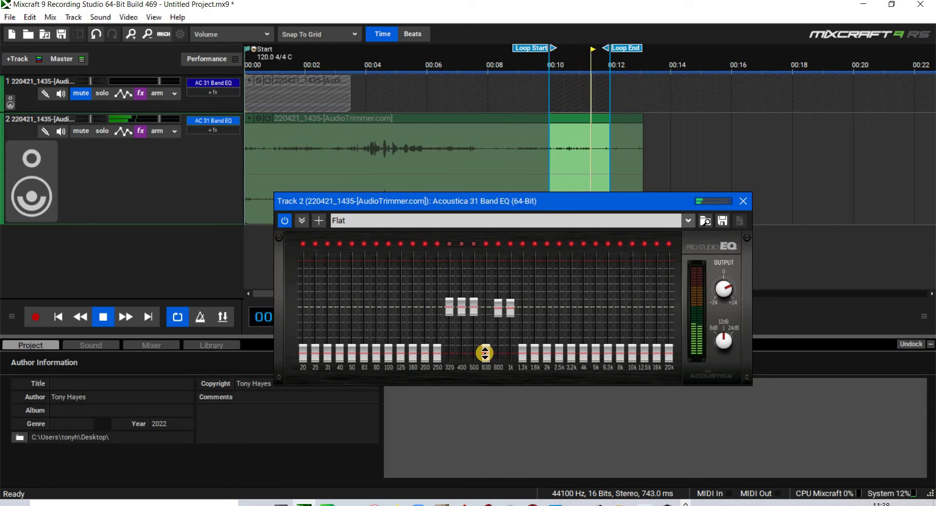
left_click_drag(484, 353, 486, 305)
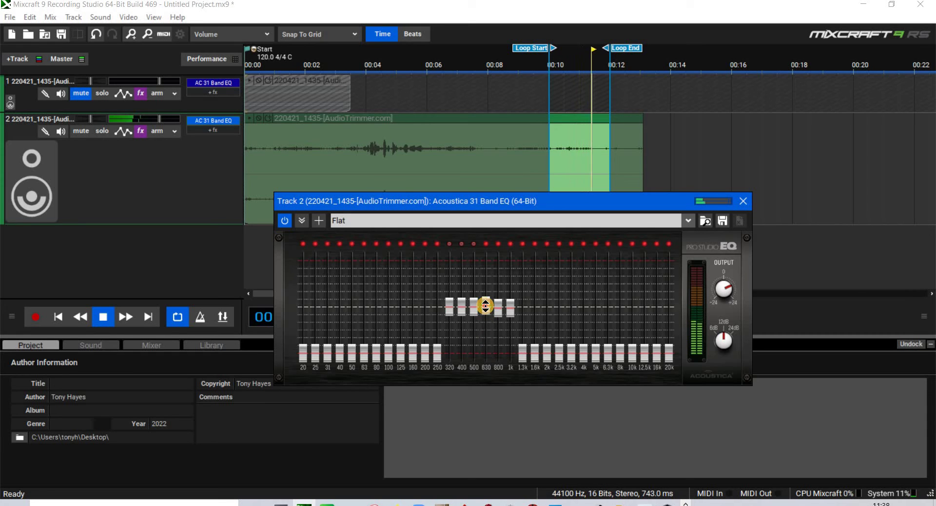
left_click_drag(485, 305, 489, 279)
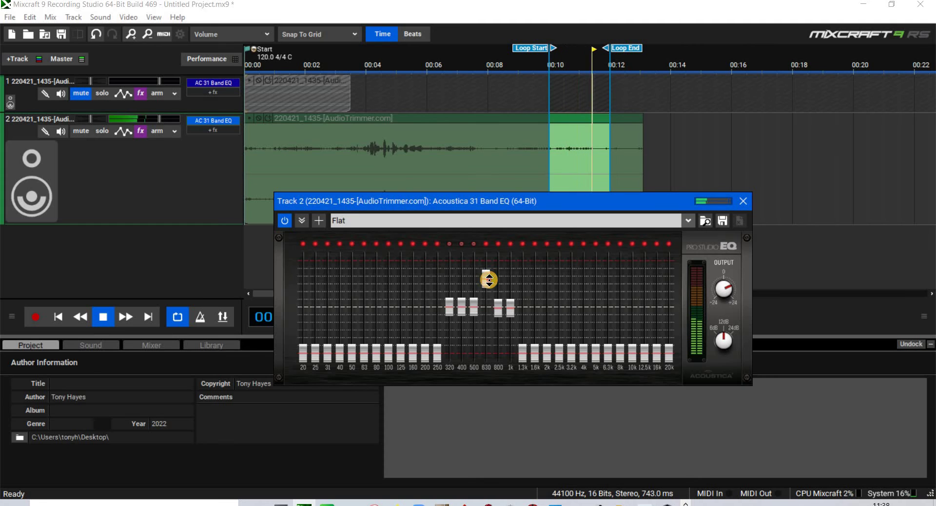
mouse_move(489, 279)
left_mouse_down()
mouse_move(482, 306)
mouse_move(486, 287)
left_mouse_up()
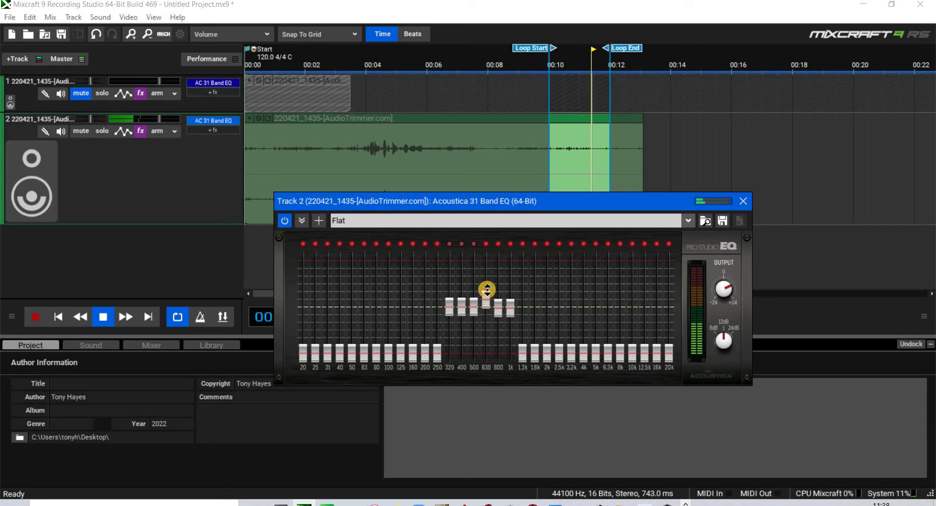
left_click(105, 317)
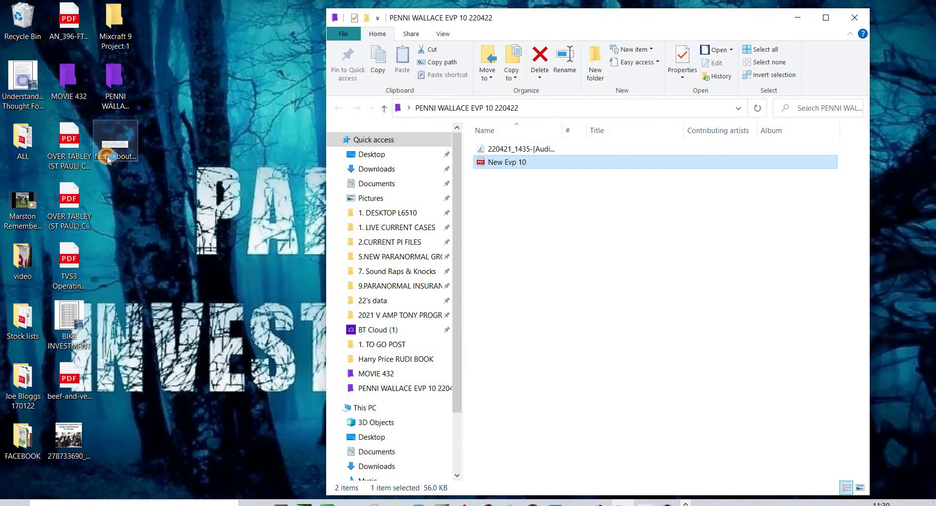
- Examine the male, female and children's speech frequency charts in the facts-about-speech-fig03 image at a larger size, then close it
left_click(629, 38)
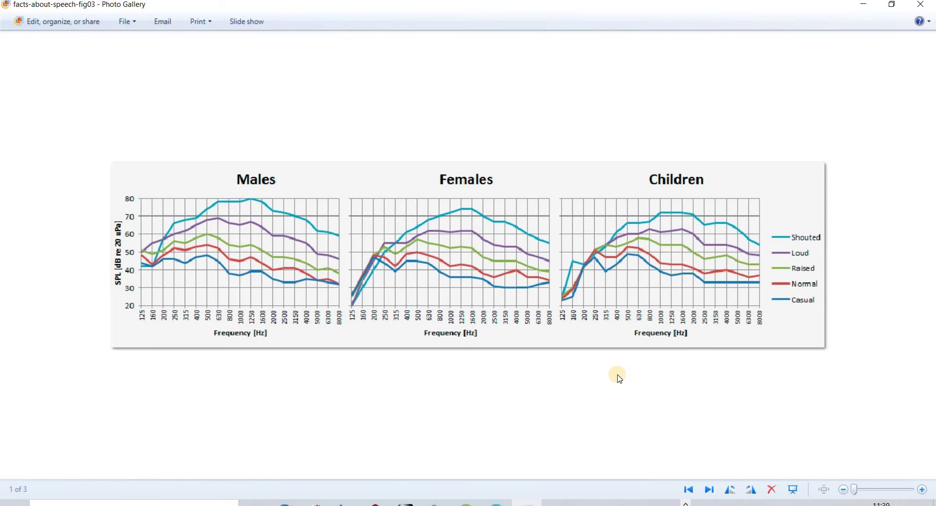
left_click(922, 489)
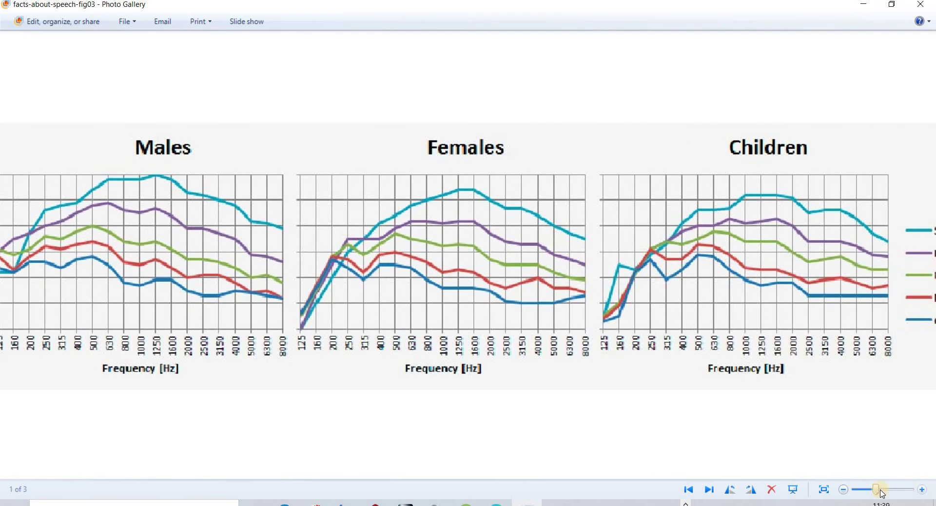
left_click_drag(310, 395, 418, 412)
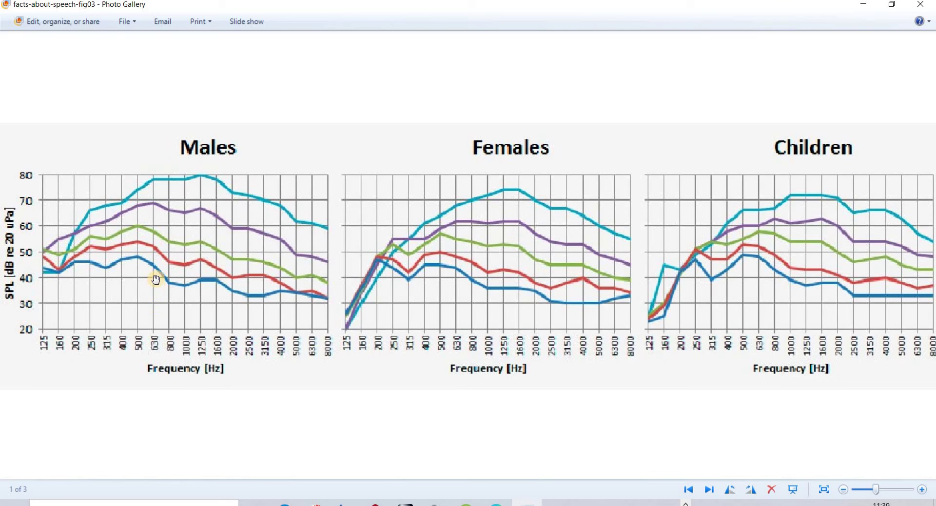
left_click_drag(456, 399, 226, 397)
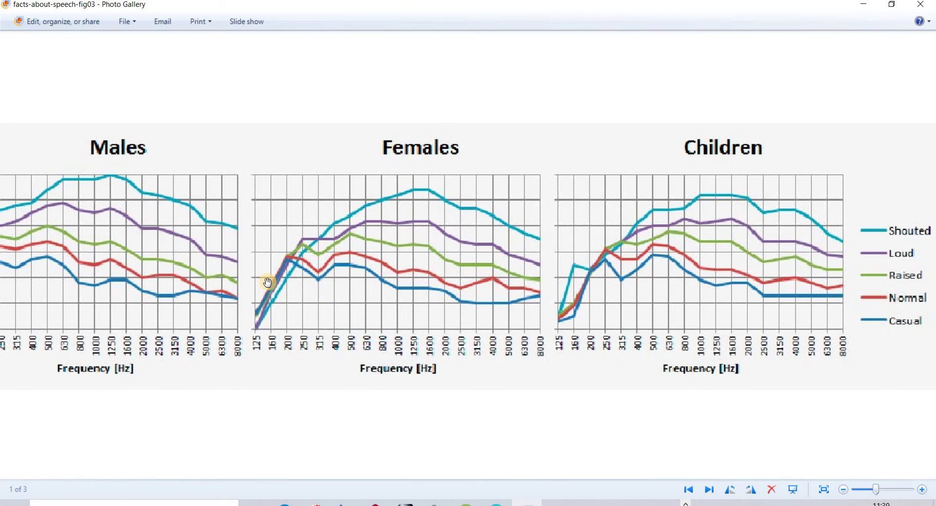
scroll(303, 325, "left", 3)
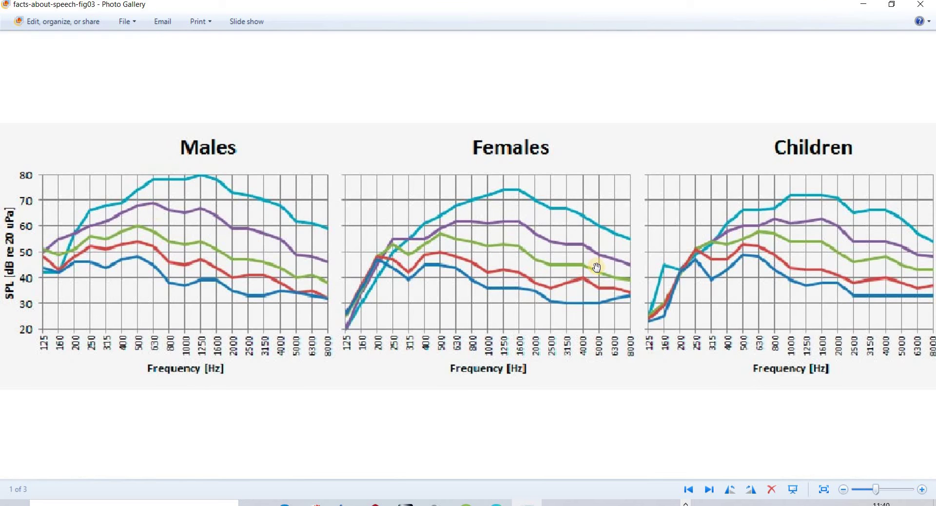
scroll(925, 282, "right", 3)
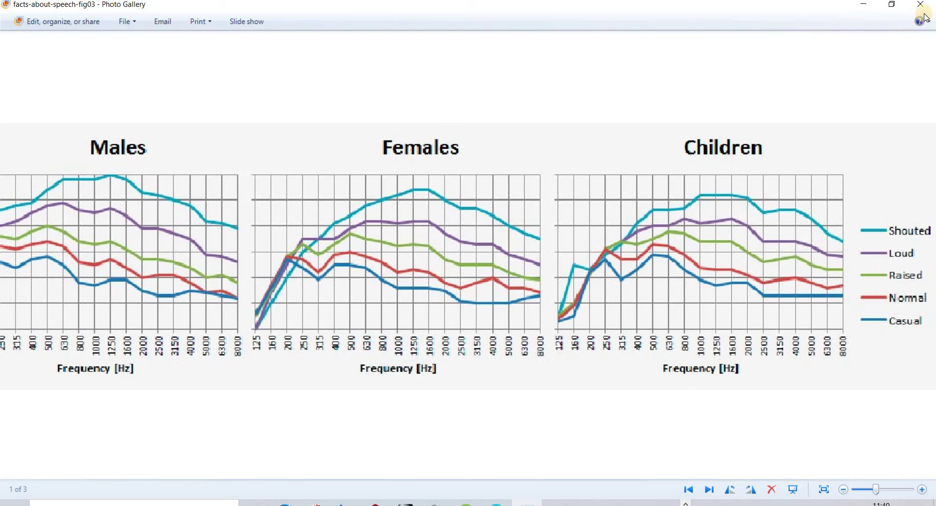
left_click(921, 6)
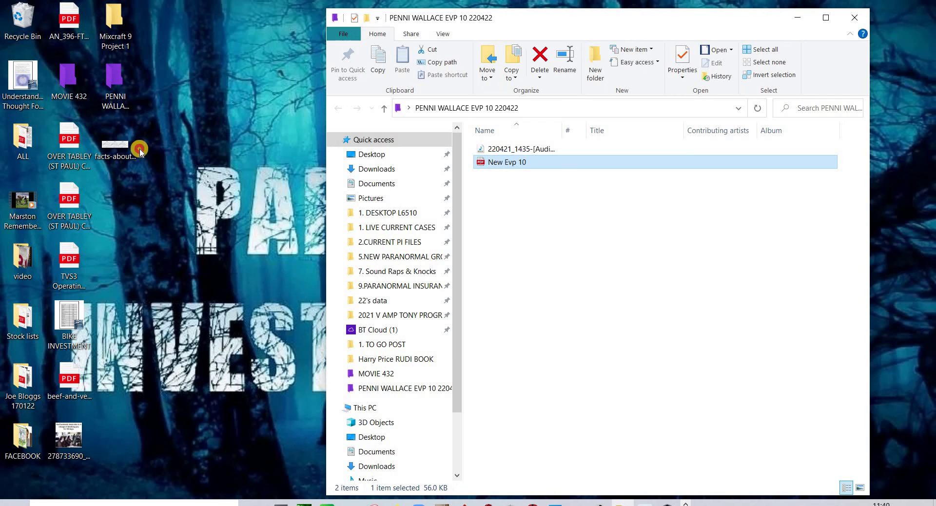
- Reopen the facts-about-speech-fig03 image for another look at its charts, then close it and the open folder window
double_click(117, 144)
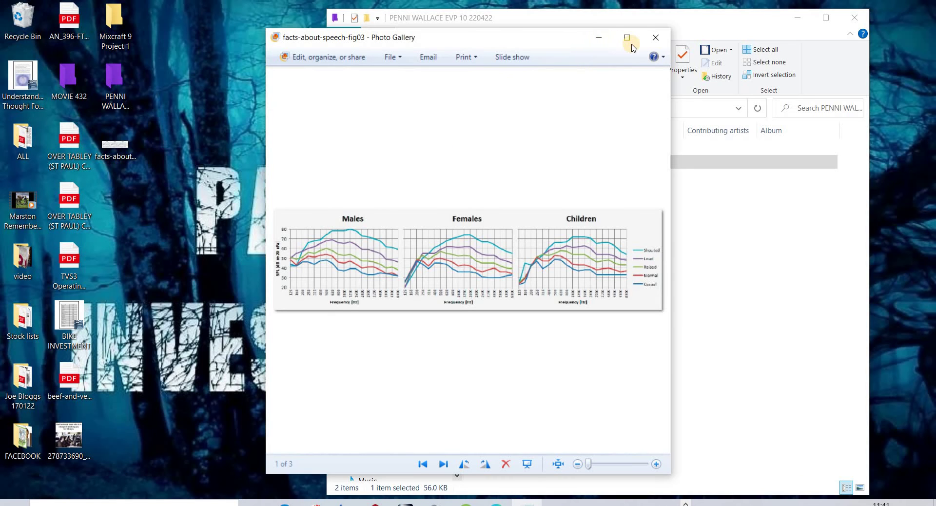
left_click(627, 37)
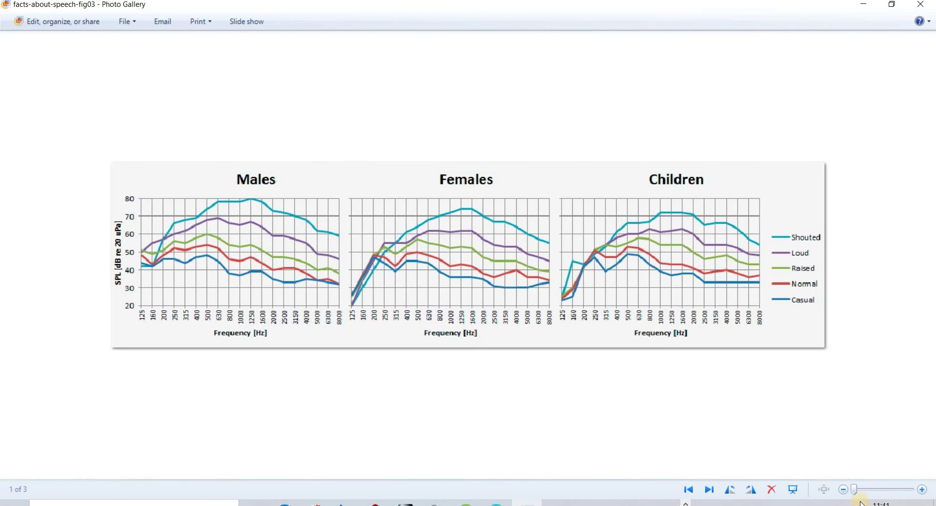
left_click(895, 490)
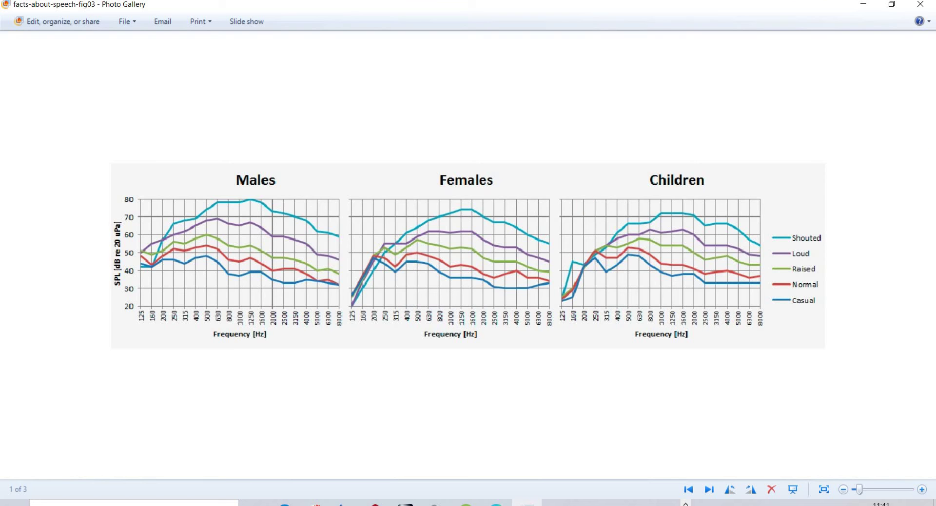
left_click(920, 4)
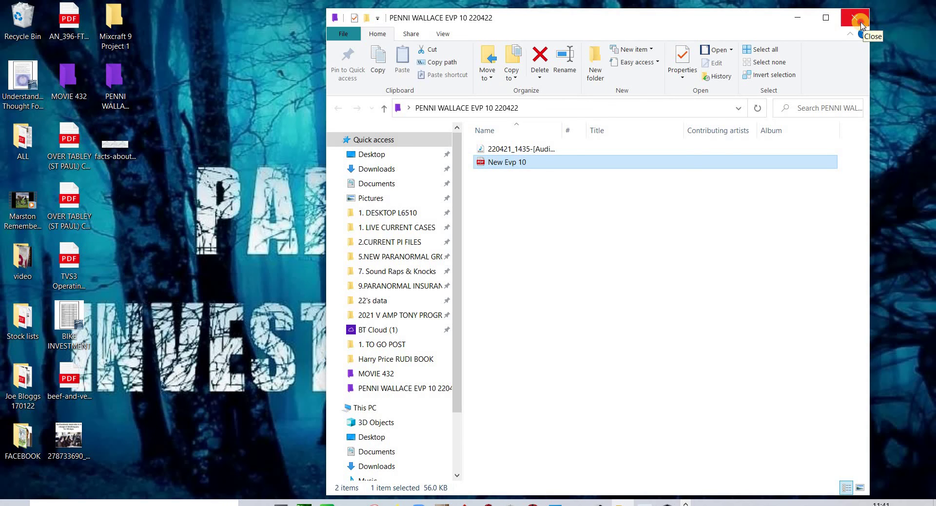
left_click(860, 24)
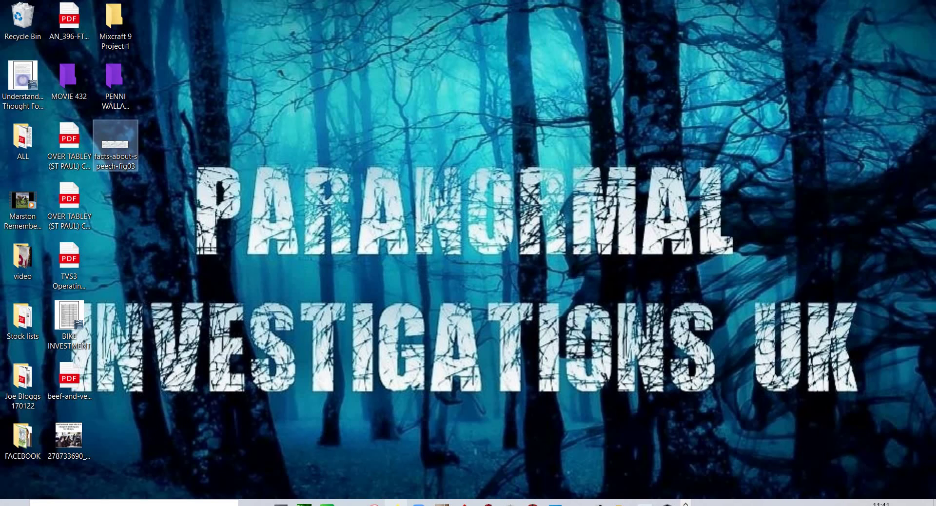
- Switch back to Mixcraft and play the loop, comparing the 630 Hz band fully lowered and raised moderately above neutral
left_click(304, 503)
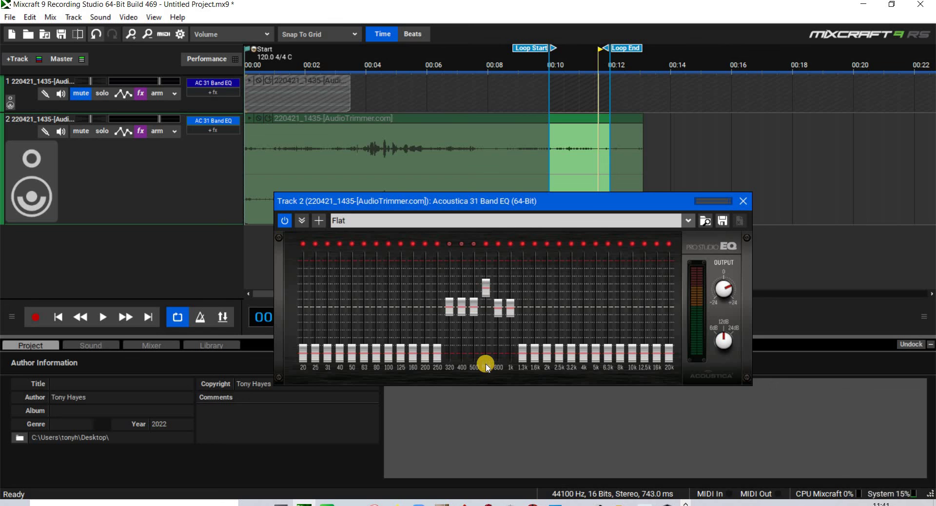
left_click_drag(692, 190, 671, 243)
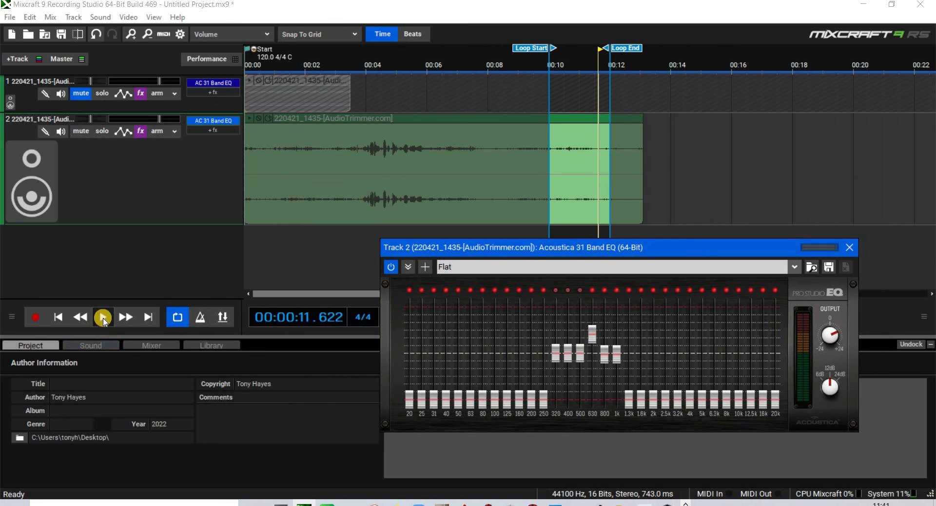
left_click(104, 317)
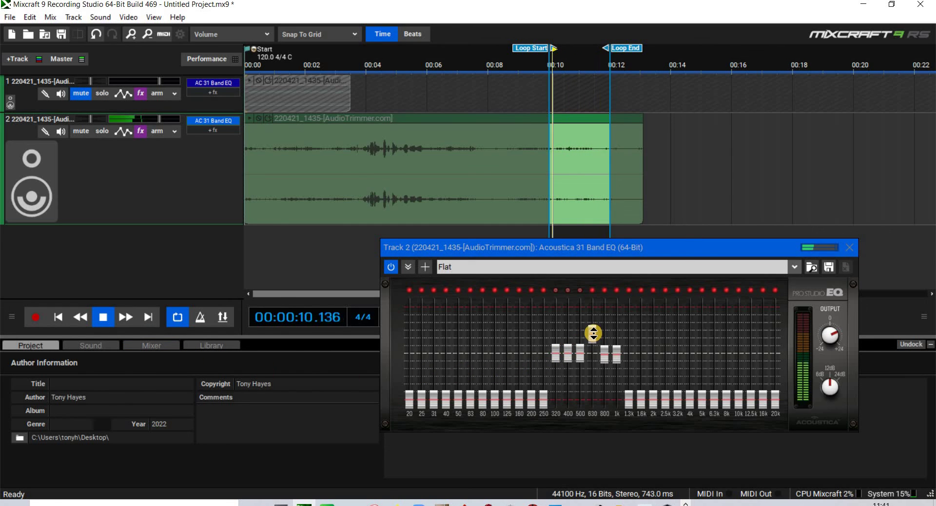
left_click_drag(593, 333, 587, 395)
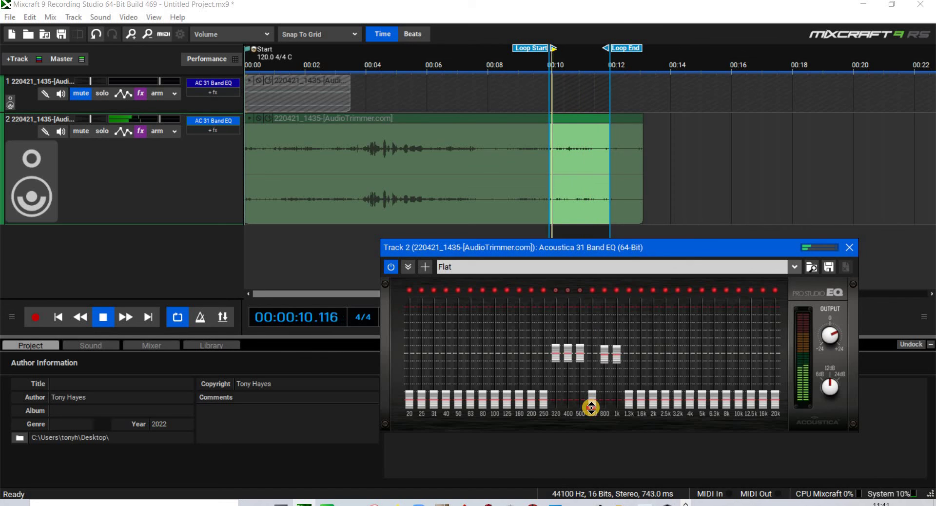
left_click_drag(592, 396, 592, 338)
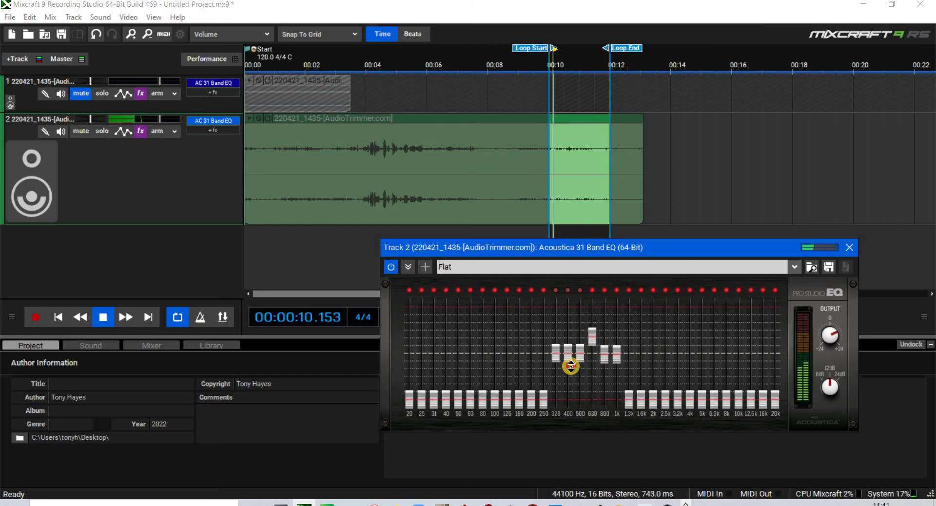
- Stop playback and close the track 2 EQ, then mute track 2 and unmute track 1
left_click(112, 326)
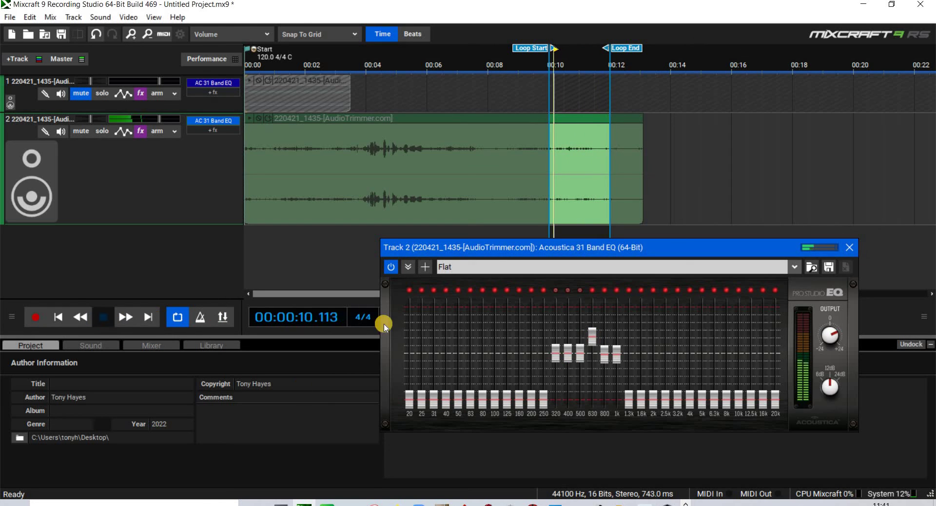
left_click(833, 249)
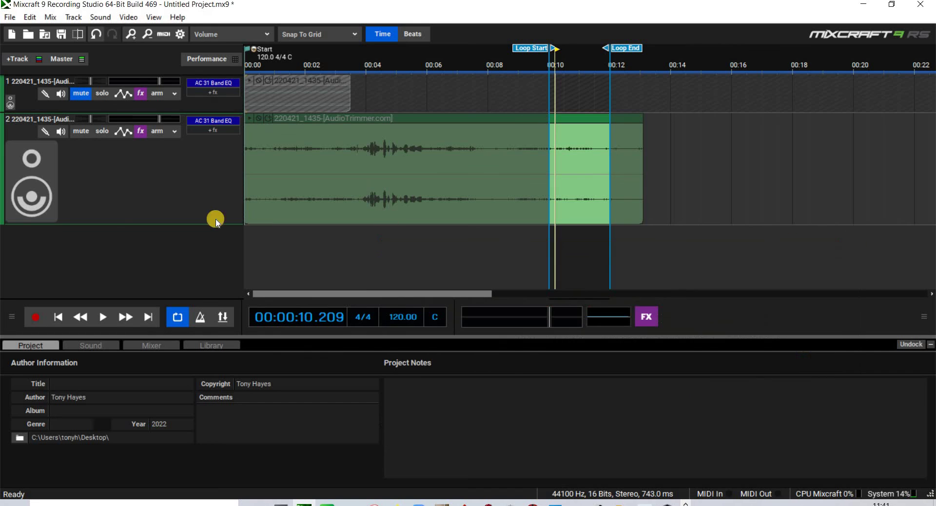
left_click(79, 132)
left_click(82, 94)
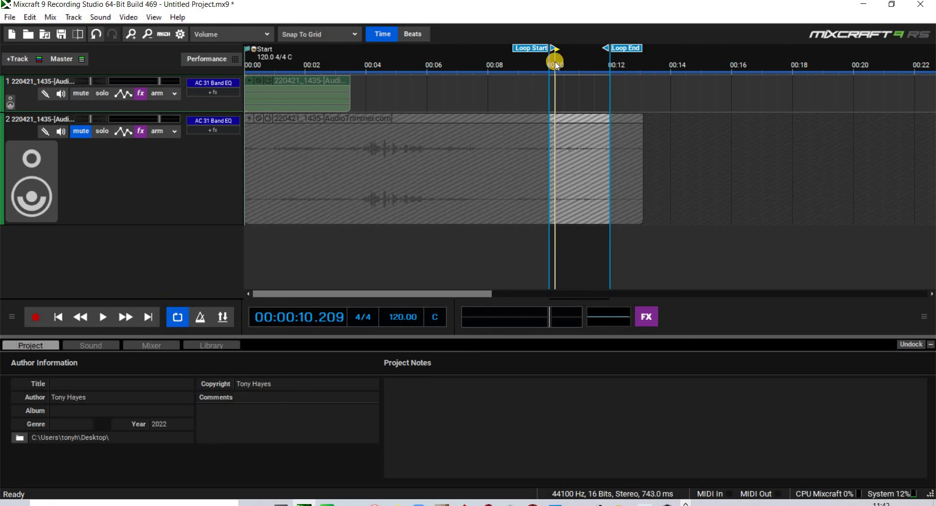
- Move the loop start to about 8 seconds, turn looping off, and play track 1 from the beginning before stopping
left_click_drag(541, 49, 483, 48)
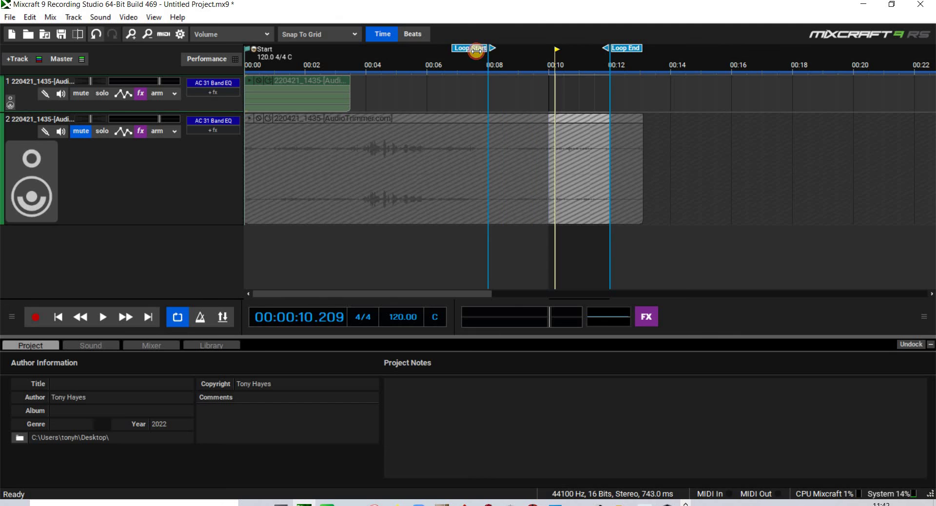
left_click(178, 318)
left_click(178, 317)
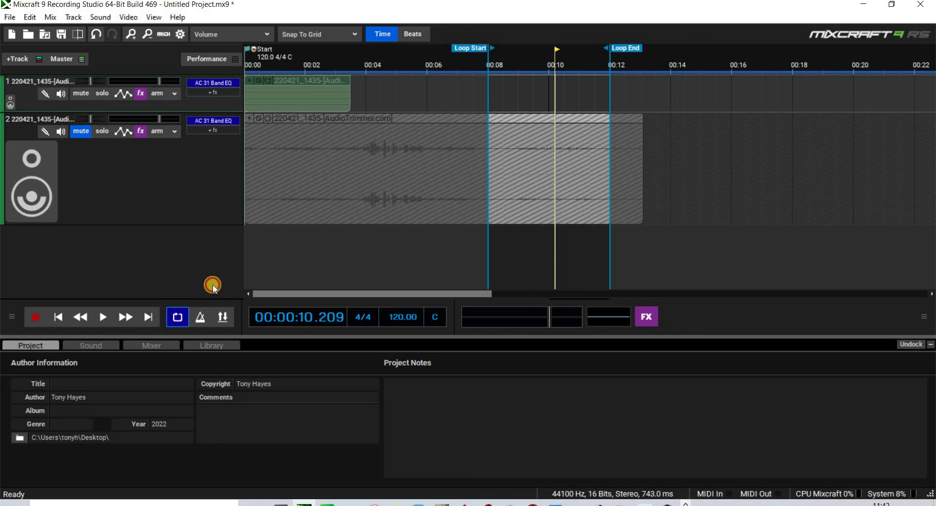
key("l")
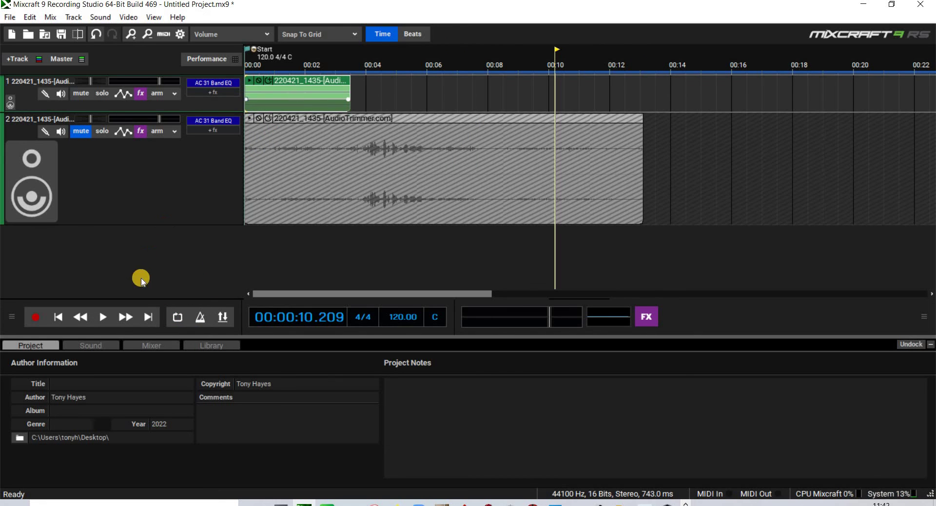
left_click(80, 317)
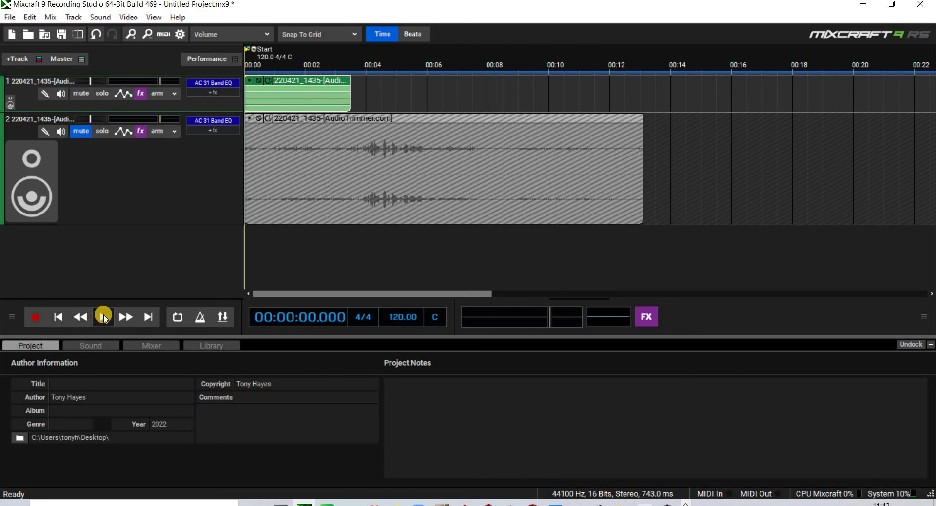
left_click(104, 318)
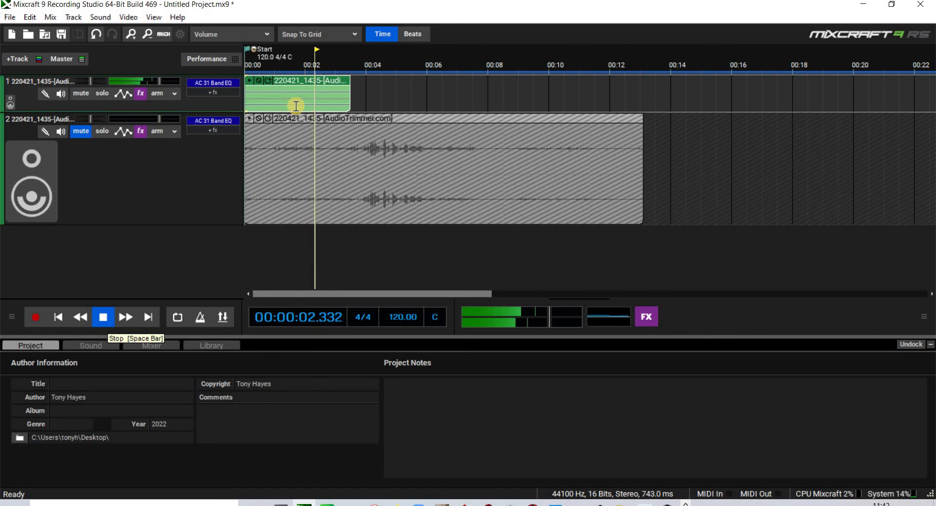
key("space")
- Try shortening the track 1 clip to about 2.5 seconds, undo the trim and unmute track 1
mouse_move(349, 94)
left_mouse_down()
mouse_move(251, 92)
mouse_move(335, 100)
left_mouse_up()
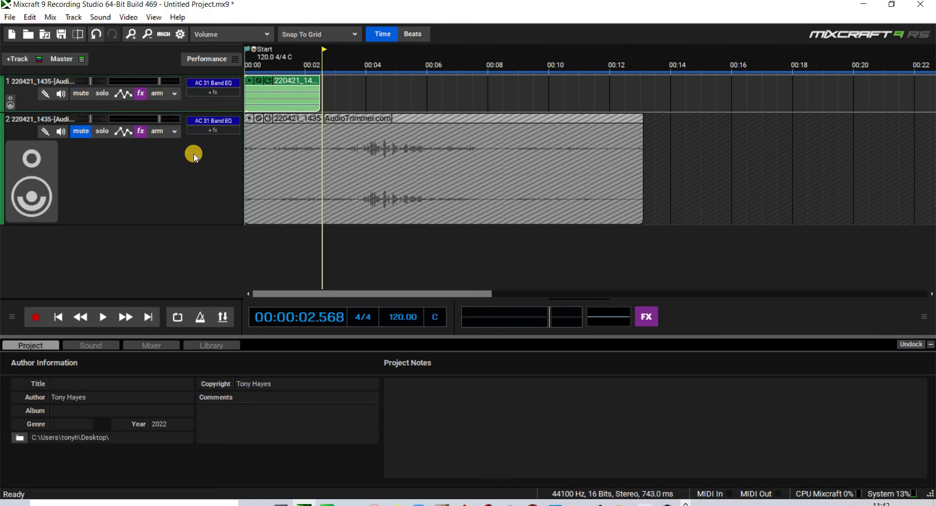
left_click(99, 37)
left_click(99, 37)
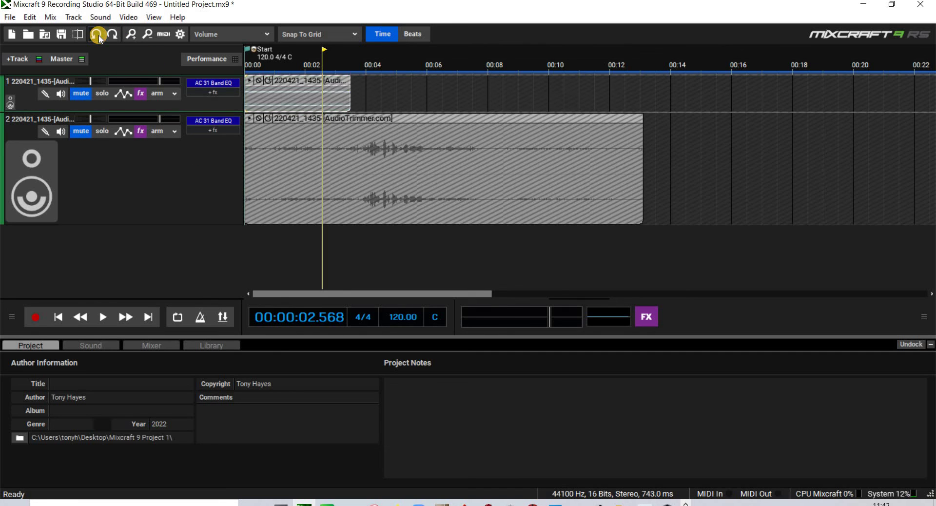
left_click(140, 93)
left_click(89, 99)
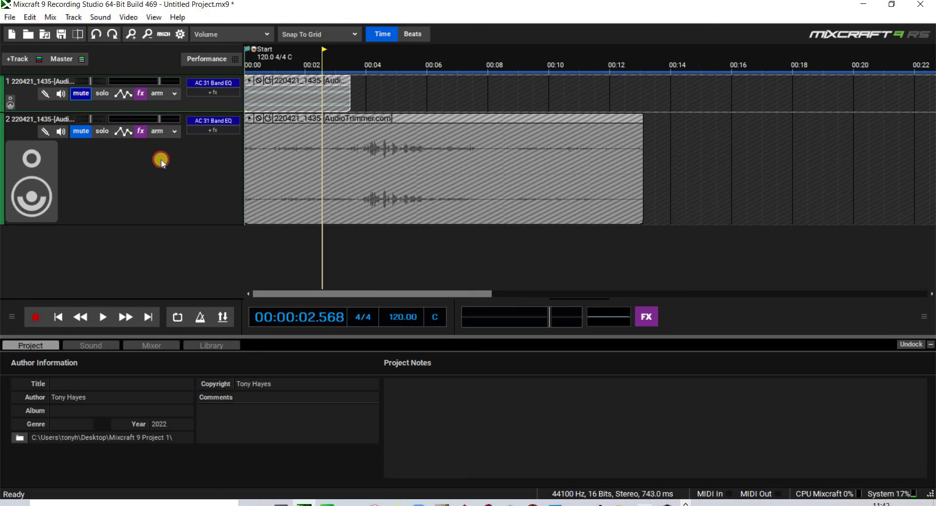
- Select the track 1 clip's time range and set up a loop from about 1.5 to 3.5 seconds
left_click(365, 103)
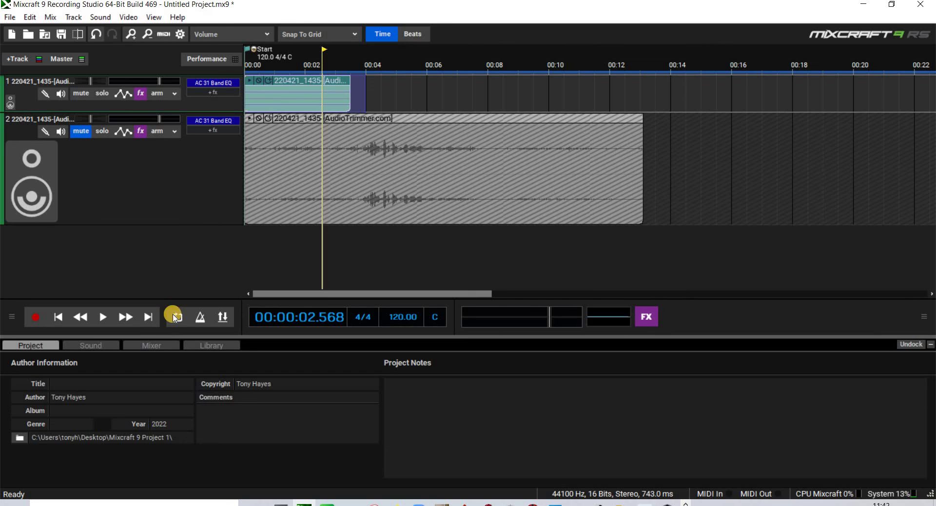
key("l")
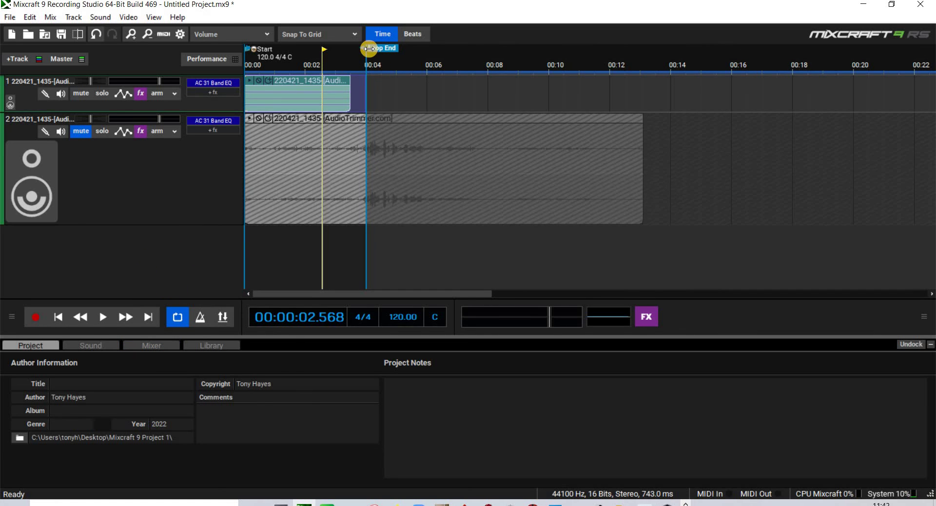
left_click_drag(358, 53, 344, 53)
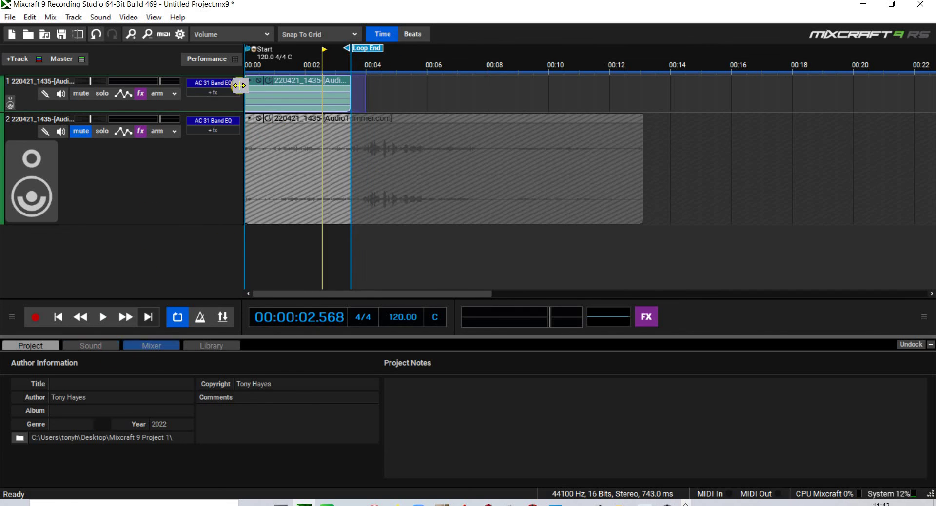
left_click_drag(249, 50, 291, 49)
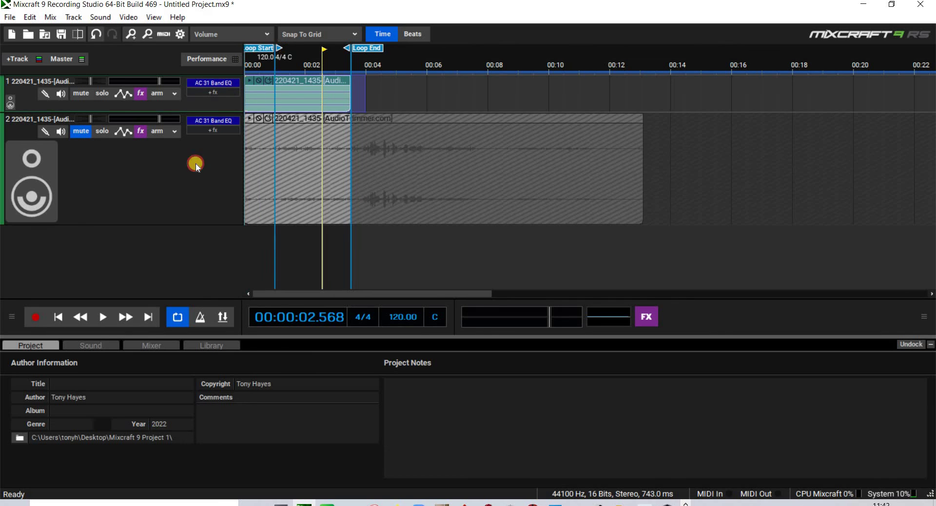
- Play the track 1 loop while shortening its end to about 2.5 and finally setting it to about 3 seconds
left_click(103, 316)
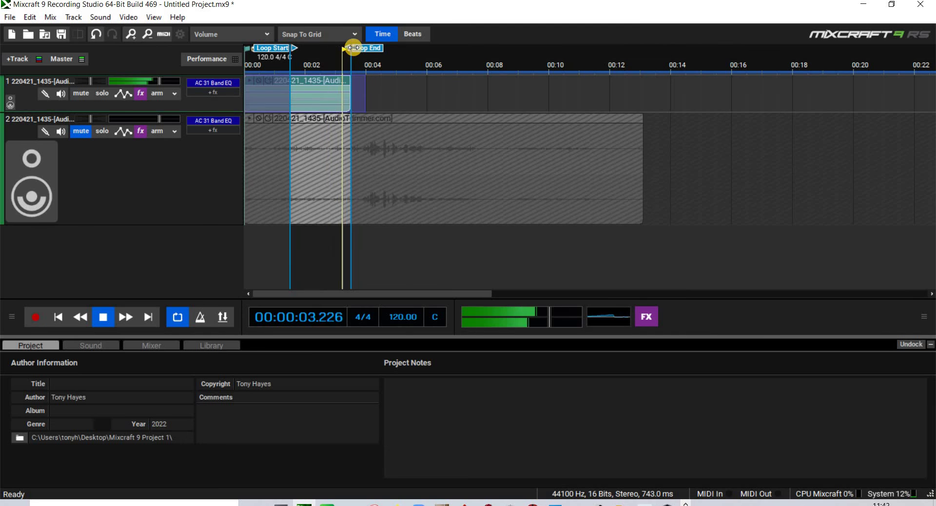
left_click_drag(333, 52, 321, 51)
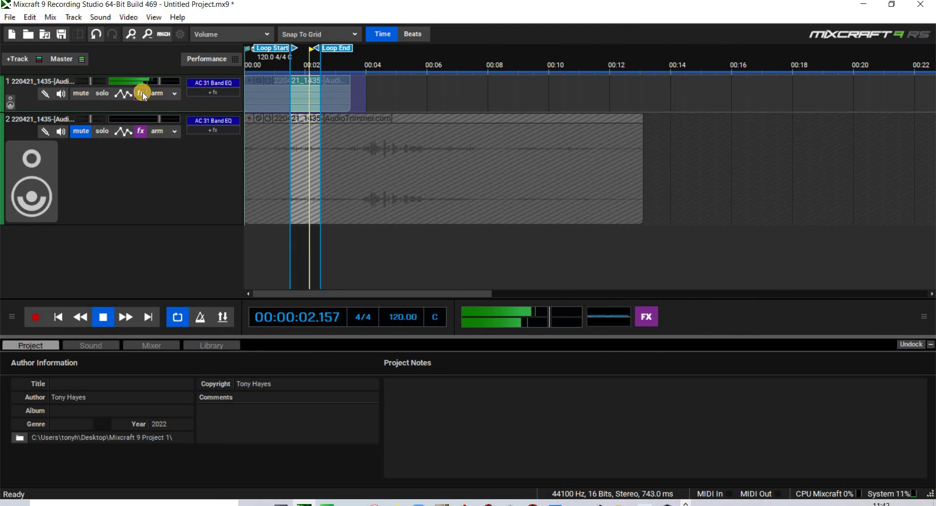
left_click_drag(324, 47, 339, 47)
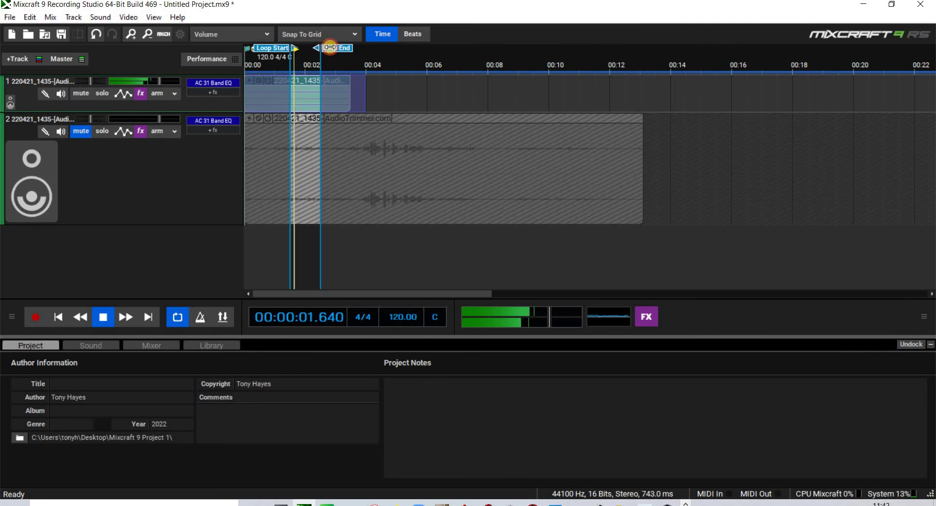
- Open track 1's Acoustica 31 Band EQ and compare the 630 Hz band fully lowered and raised slightly above neutral
left_click(140, 93)
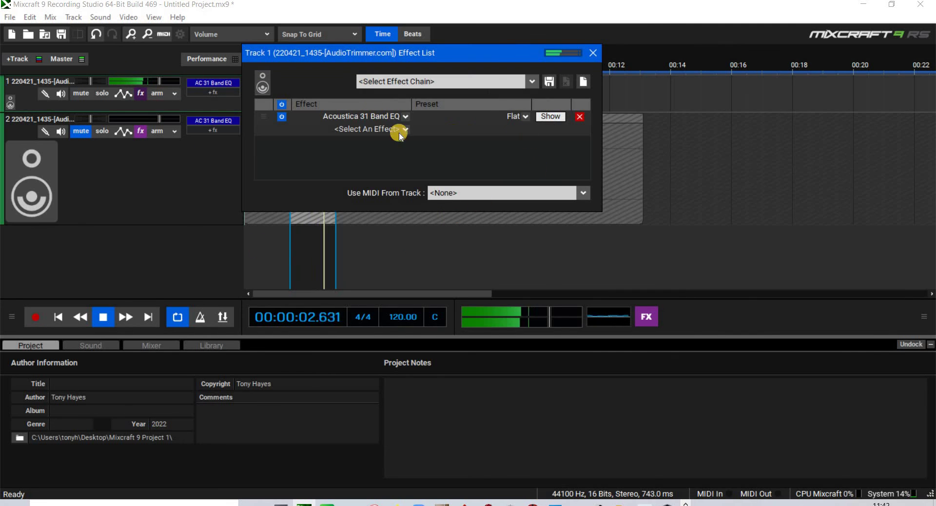
left_click(550, 116)
left_click_drag(512, 54, 931, 167)
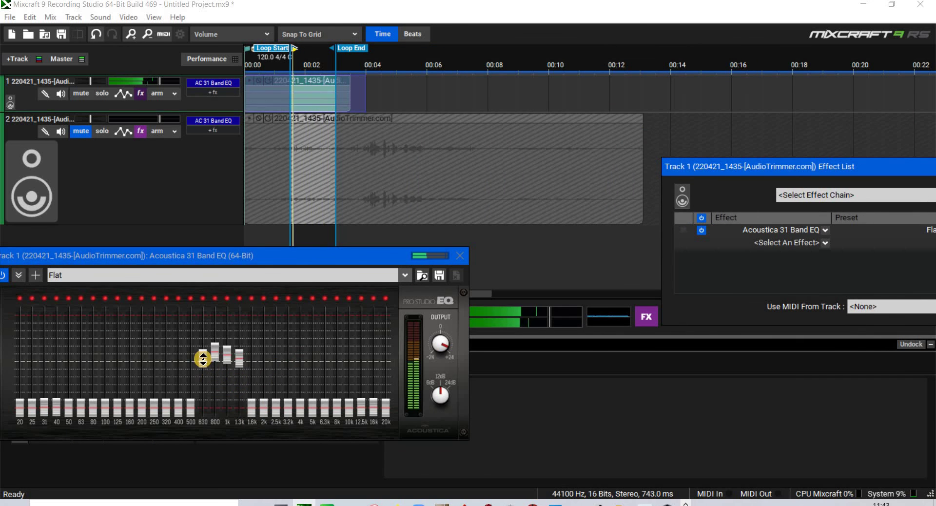
left_click_drag(203, 358, 199, 433)
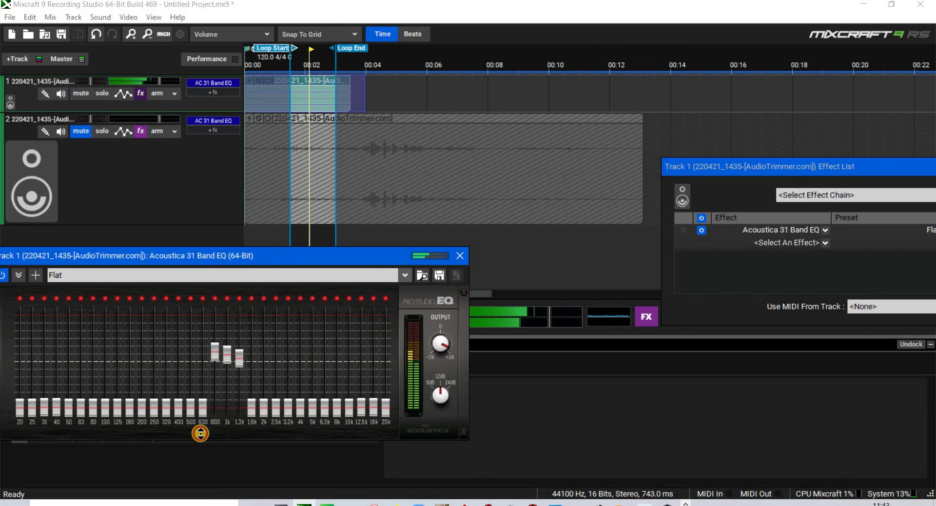
left_click_drag(202, 433, 215, 344)
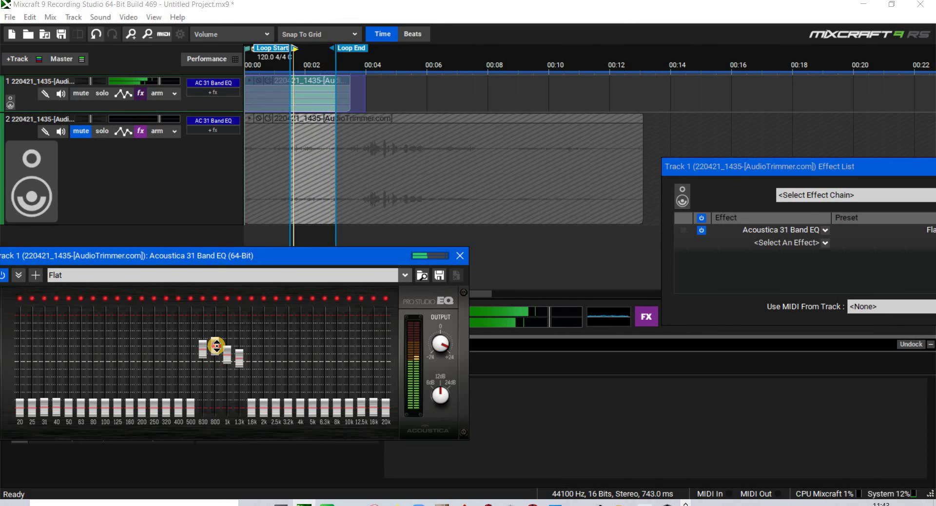
- Close the track 1 EQ, stop playback and close the track's effect list
left_click(460, 256)
left_click(104, 319)
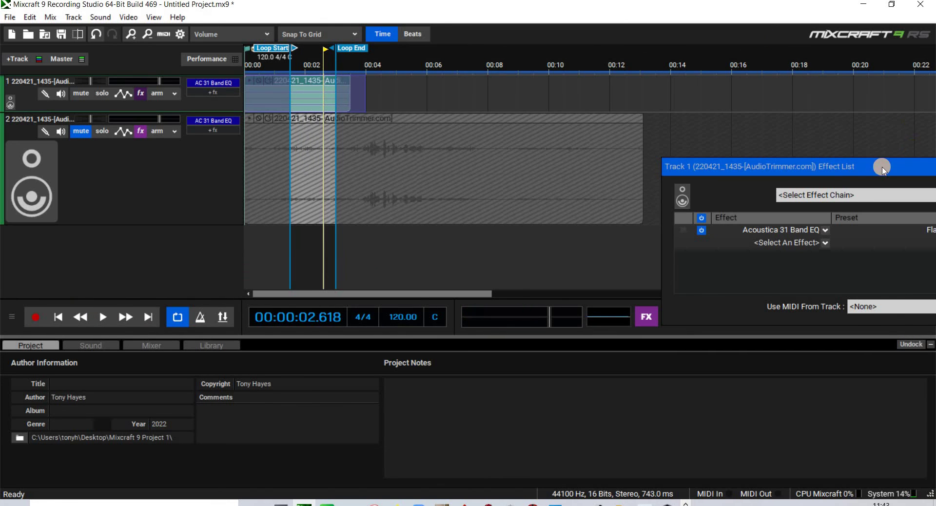
left_click_drag(869, 167, 858, 200)
left_click(857, 198)
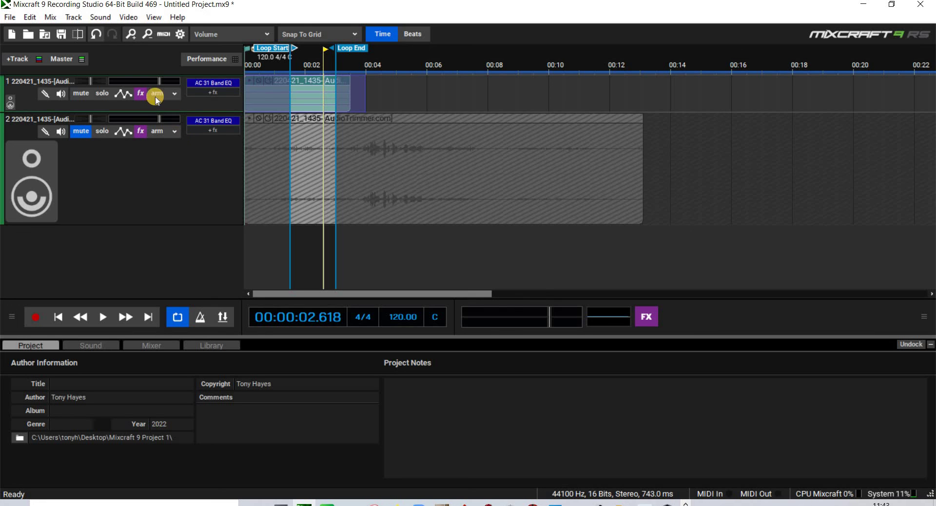
- Reopen track 1's 31 band EQ to examine which frequency bands are raised, then close it and the effect list
left_click(140, 93)
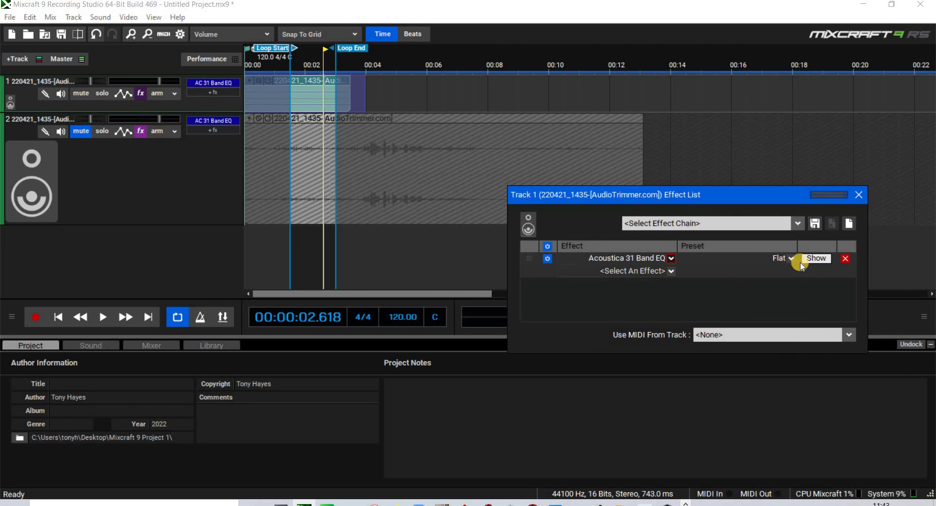
left_click(816, 258)
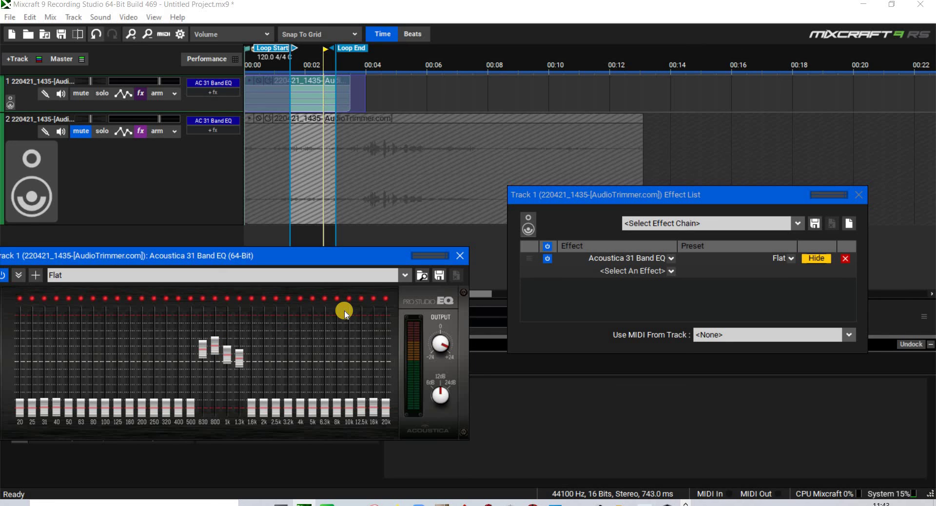
left_click(460, 256)
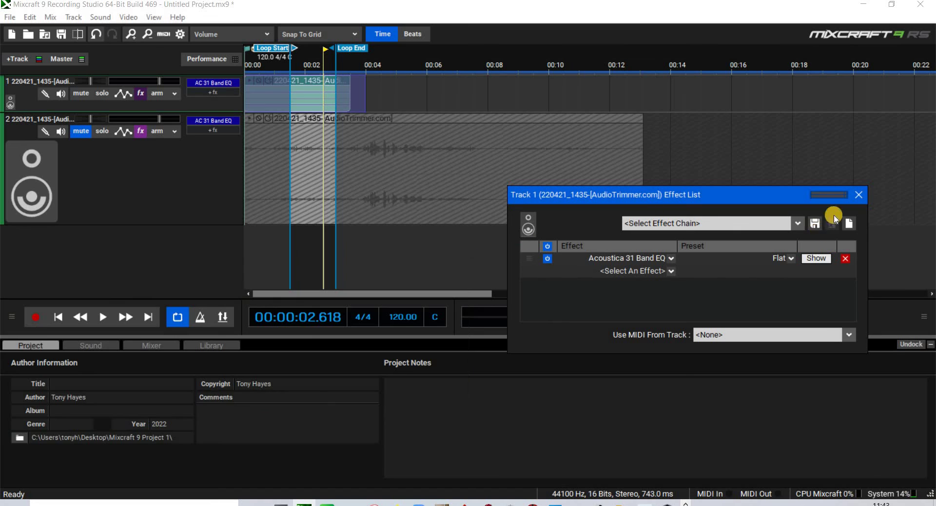
left_click(859, 194)
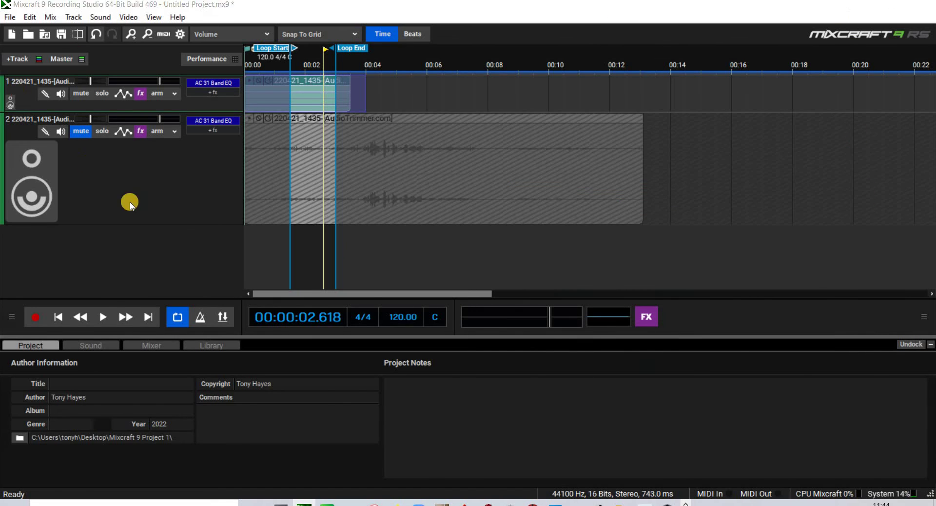
- Open the facts-about-speech-fig03 image from the desktop, examine its speech charts at full size, then close it
key("super+d")
double_click(115, 145)
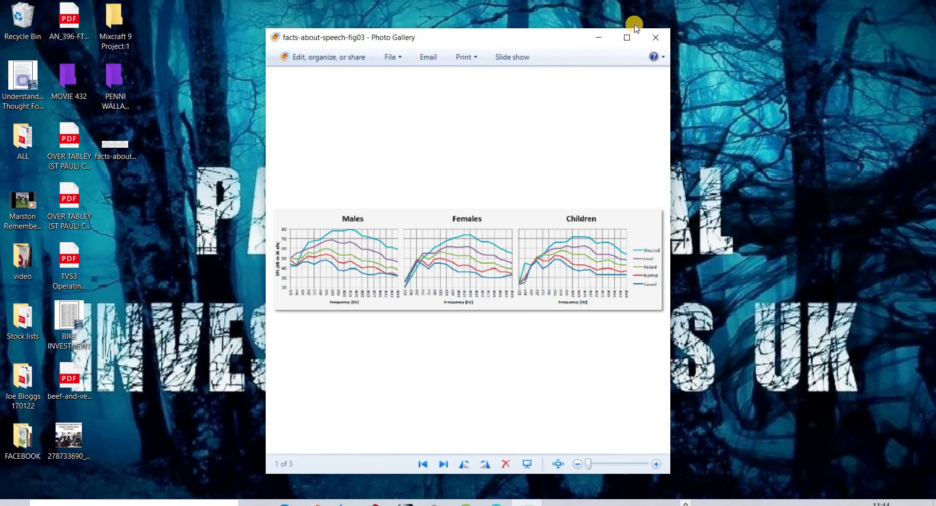
left_click(626, 37)
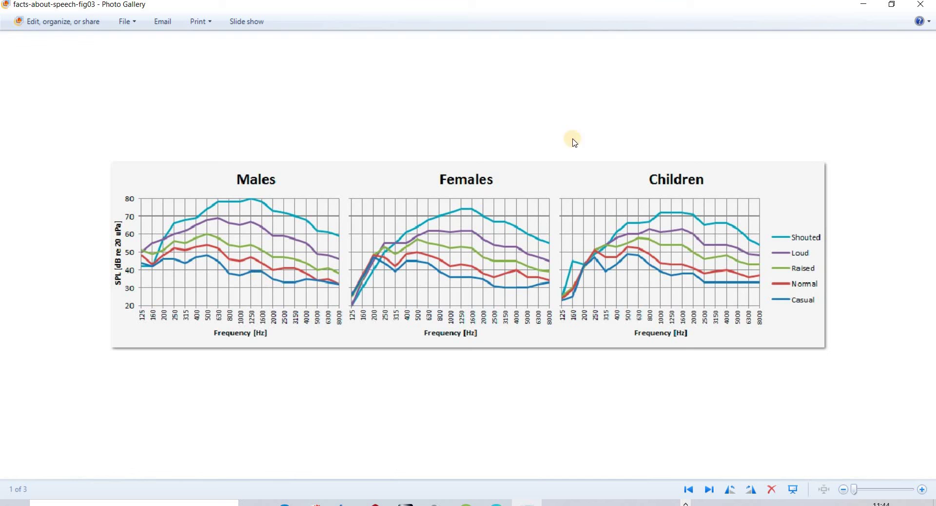
left_click(921, 4)
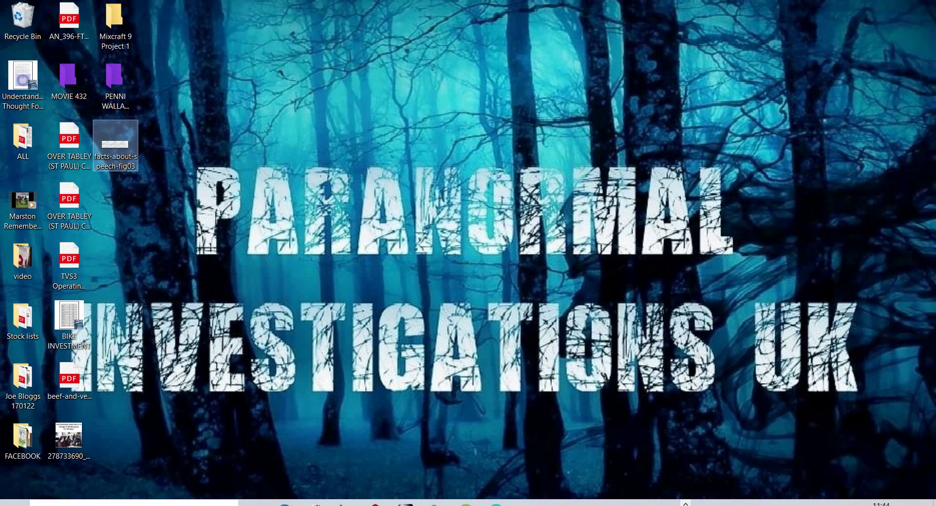
- Switch back to Mixcraft, turn looping off and unmute track 2
left_click(499, 496)
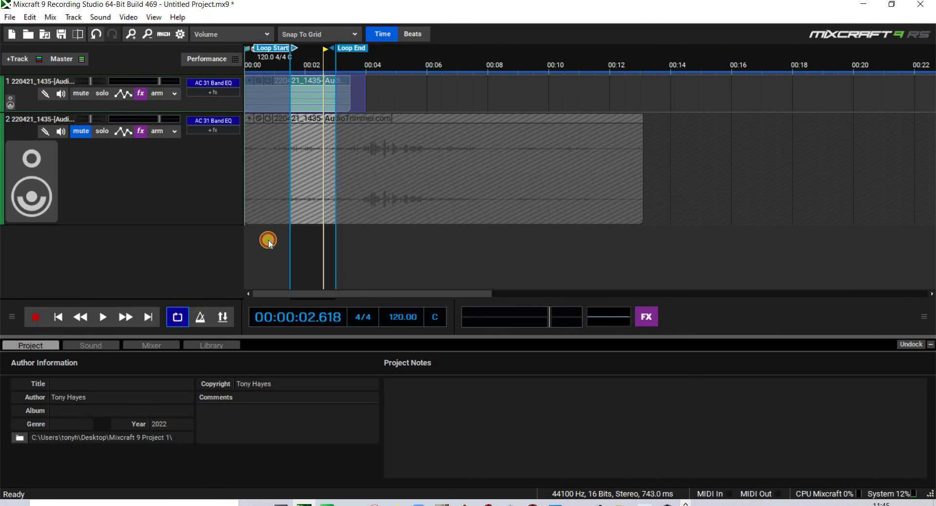
left_click(177, 317)
left_click(81, 131)
- Loop the end of the track 2 clip up to about 13.5 seconds, play it and extend the loop start to about 11 seconds
left_click(538, 177)
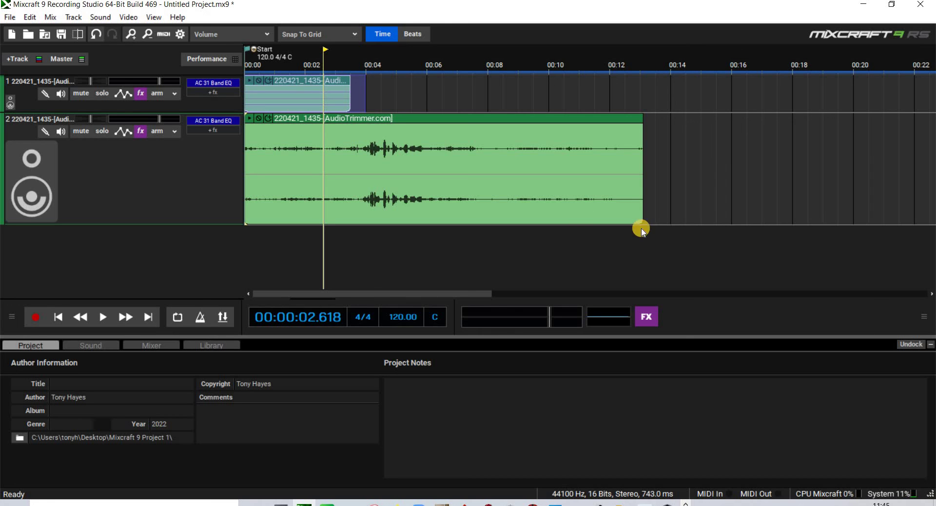
left_click(647, 140)
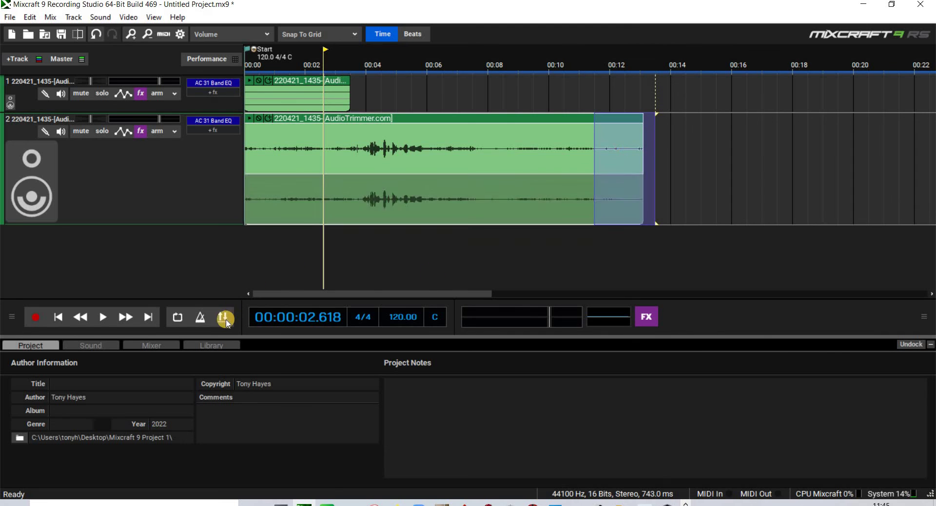
left_click(178, 317)
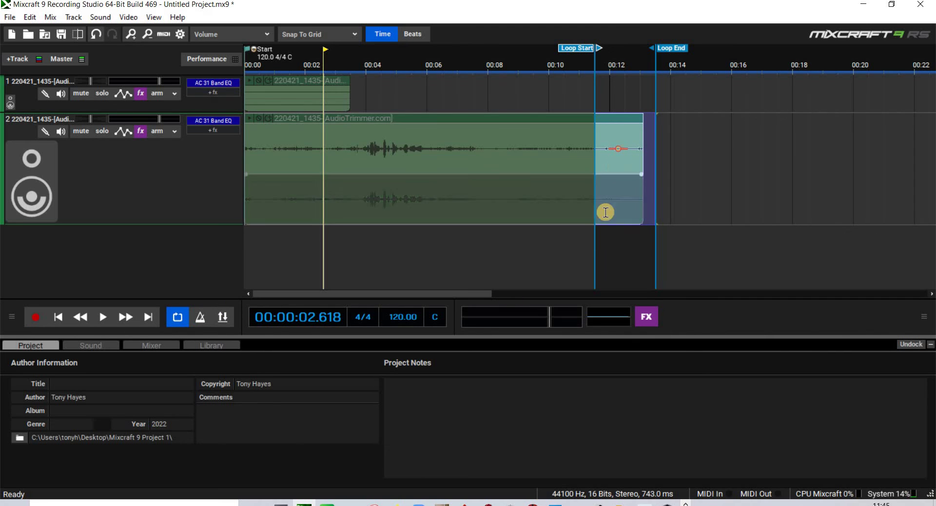
left_click(104, 319)
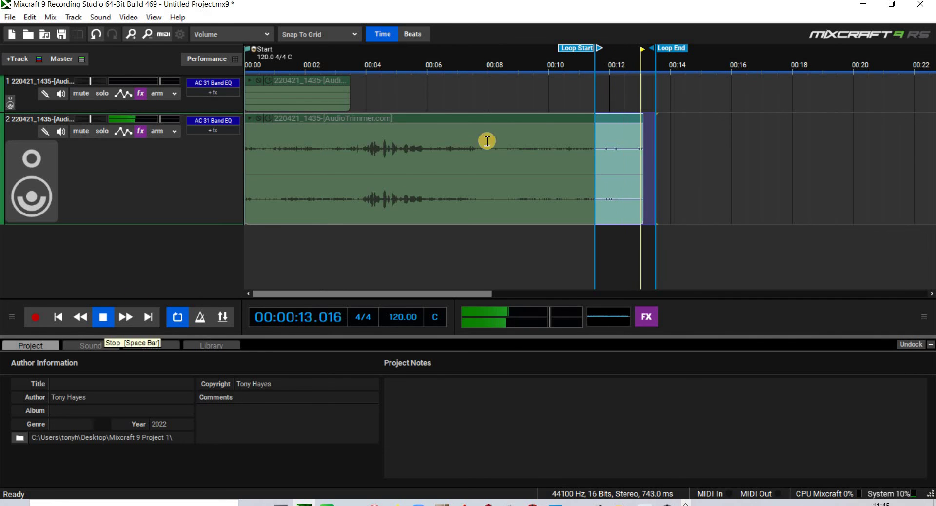
left_click_drag(578, 53, 572, 59)
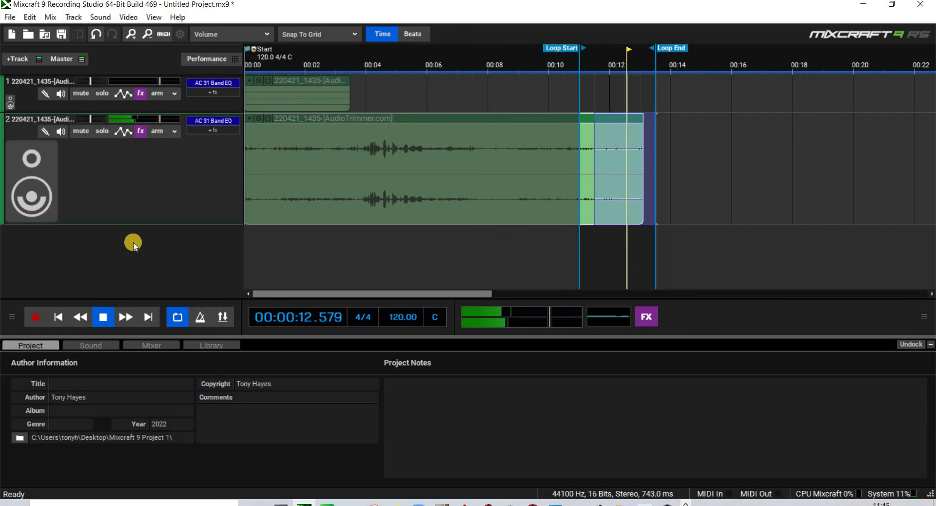
- Check the track 2 31 band EQ settings while the loop plays, then close the EQ and stop playback
left_click(211, 121)
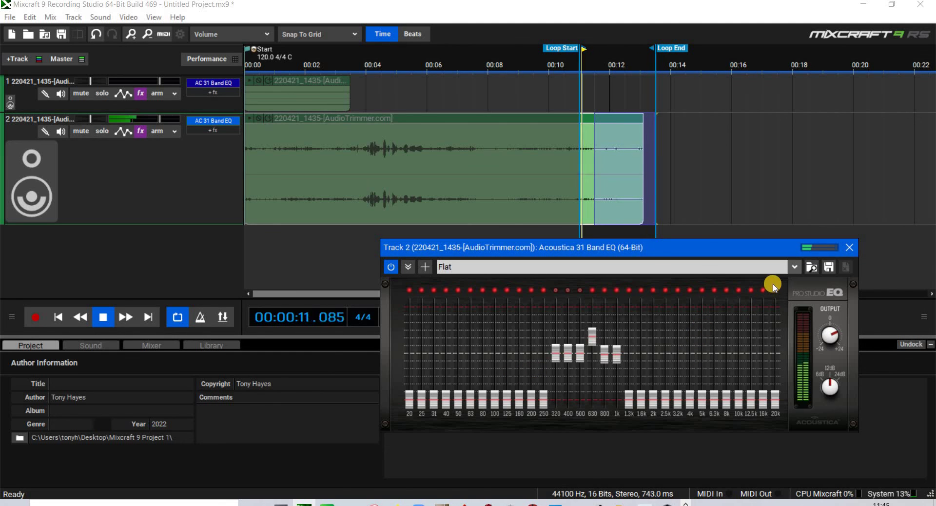
left_click(845, 250)
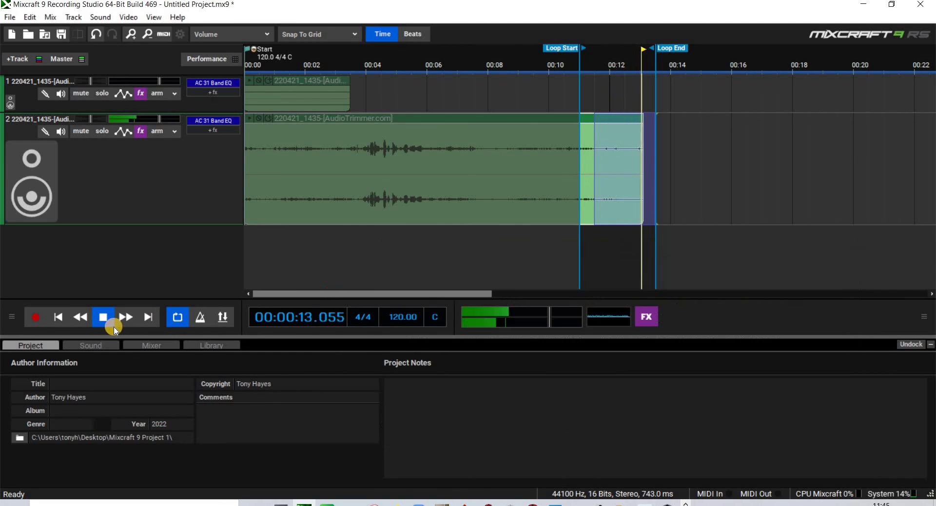
left_click(104, 320)
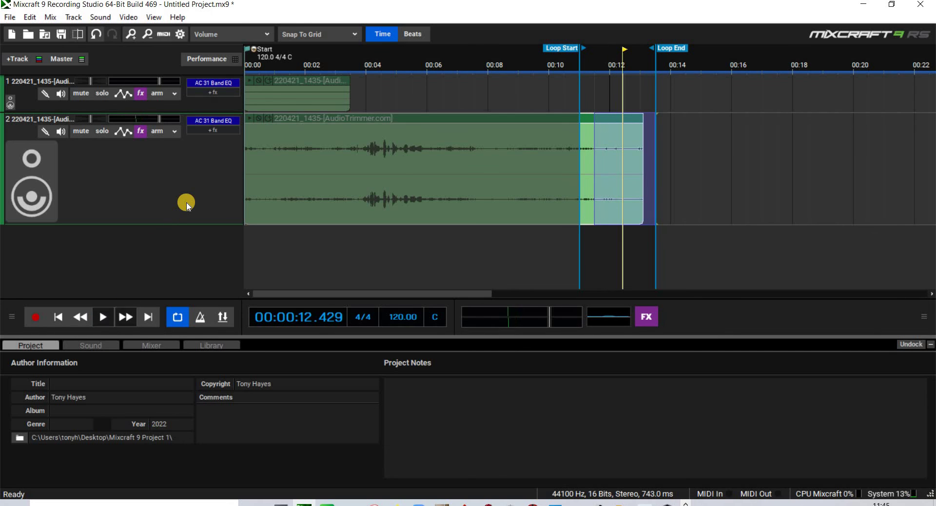